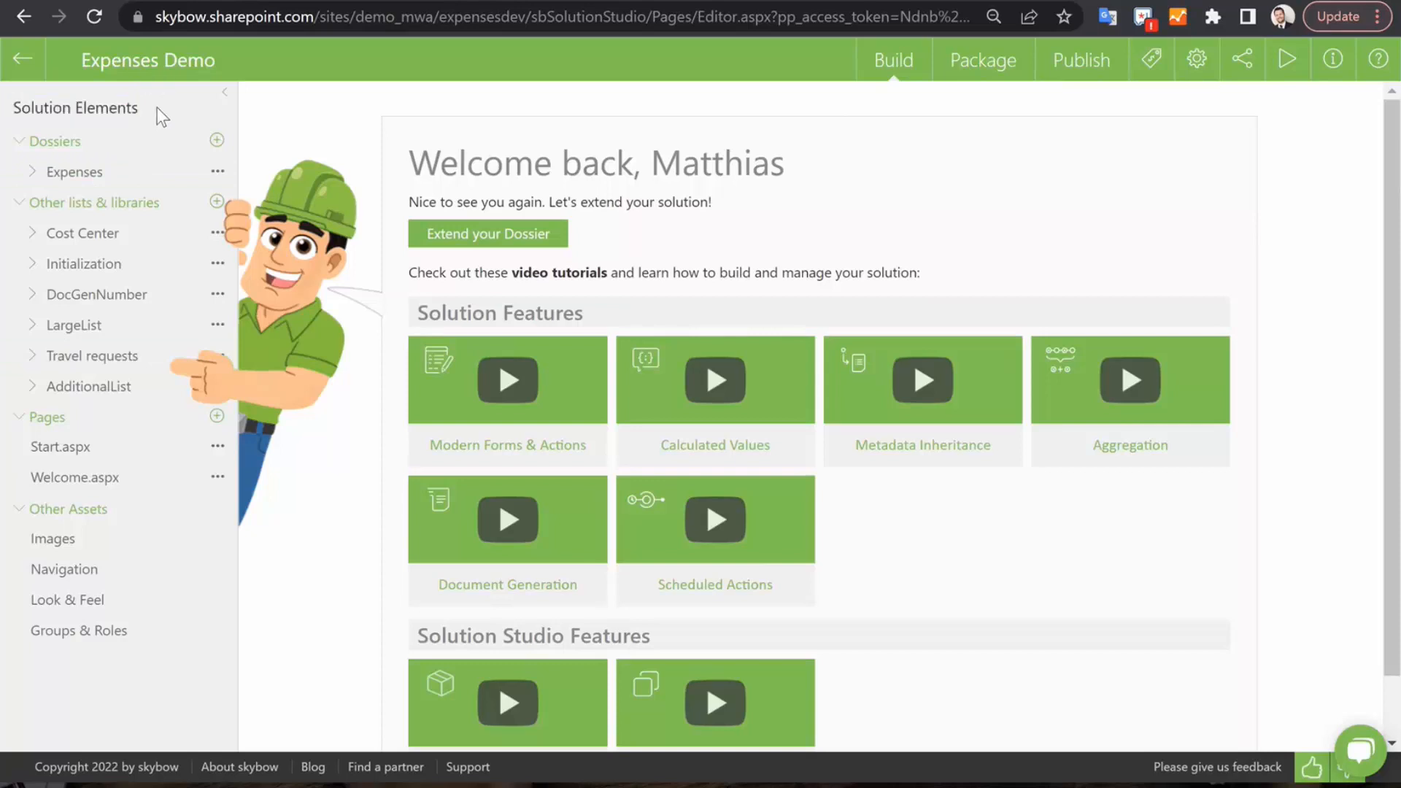
Expand the Expenses dossier to view its forms, views and sub items, and collapse the tree again
click(32, 174)
click(60, 264)
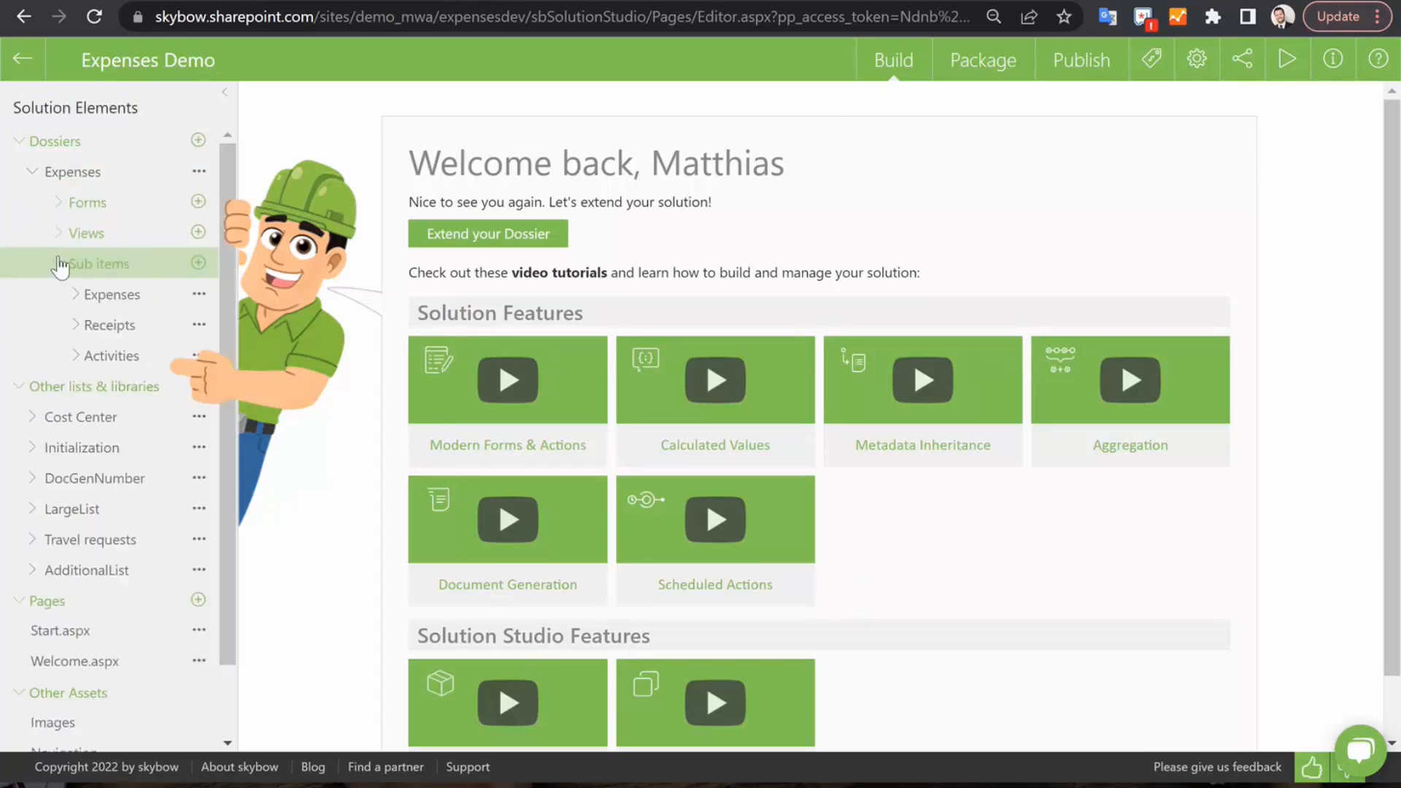
click(63, 263)
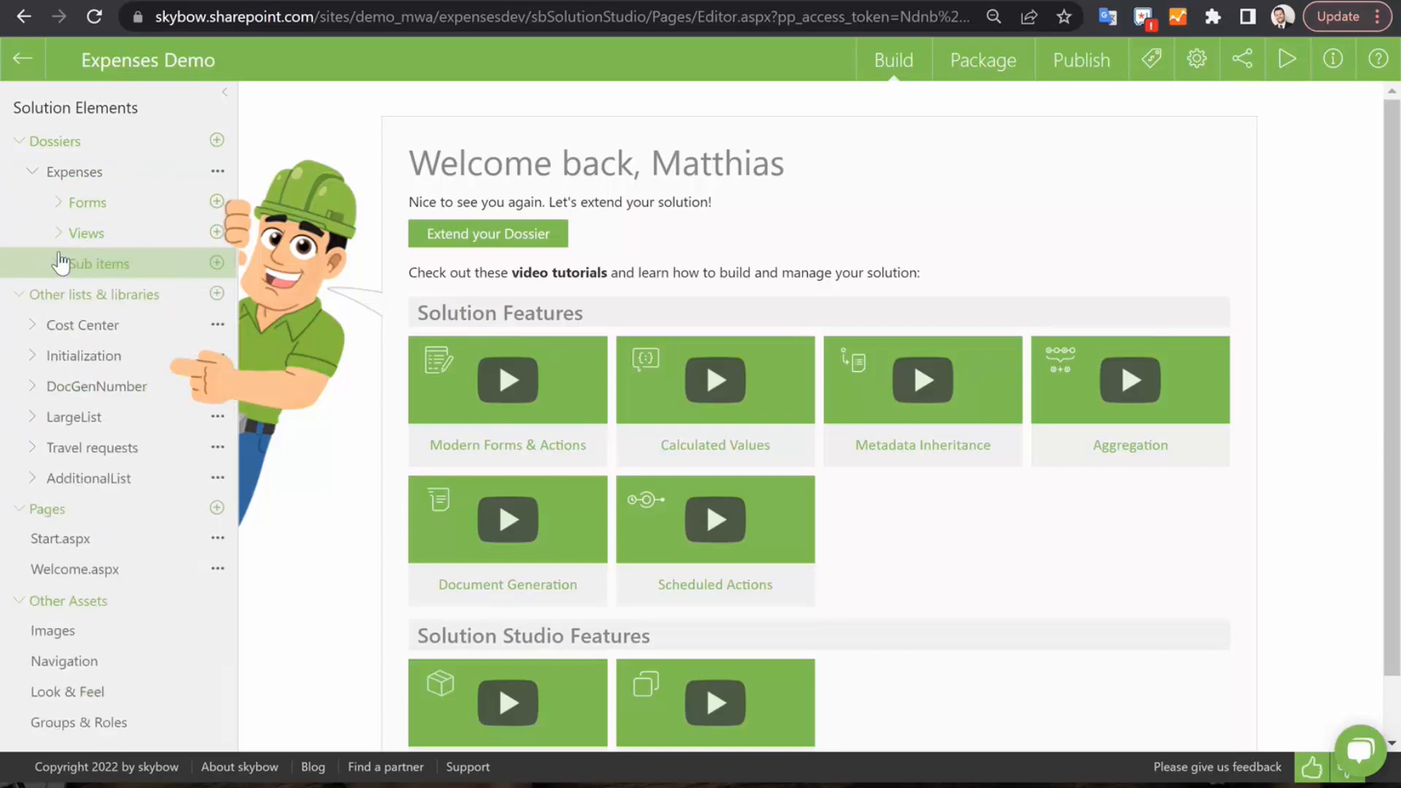
click(32, 170)
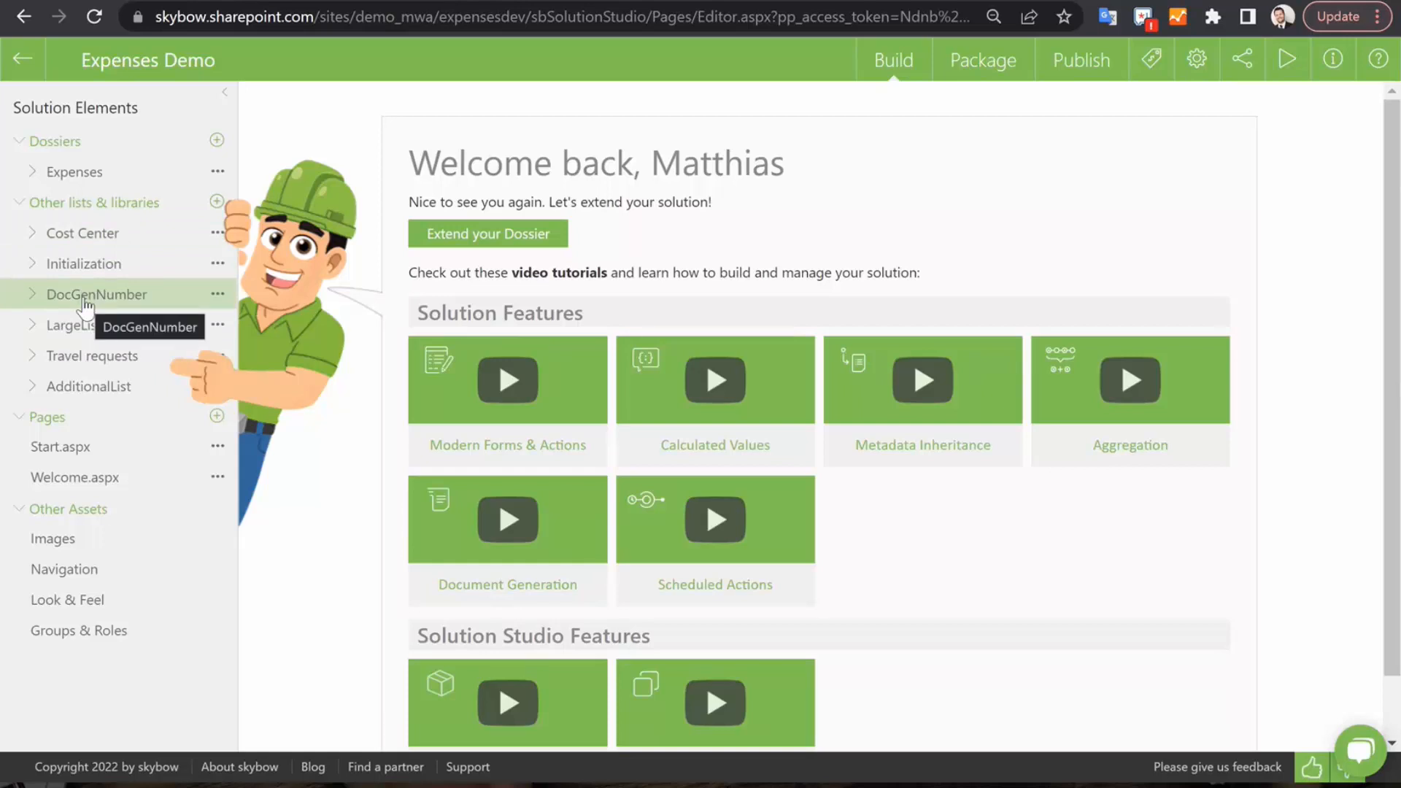
Open the Start.aspx page and look through its expense tiles and lists
click(73, 454)
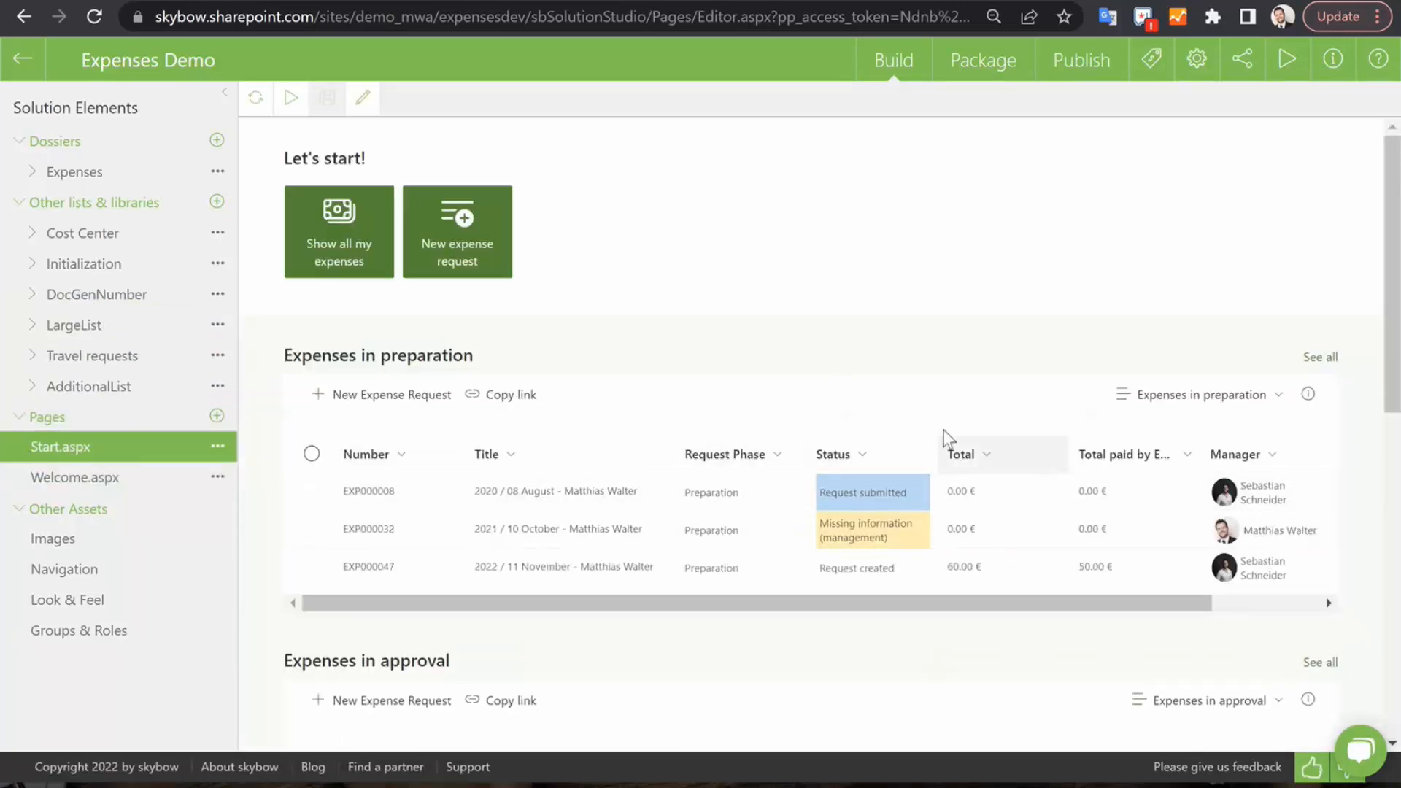
scroll(727, 531, down, 5)
scroll(726, 531, up, 5)
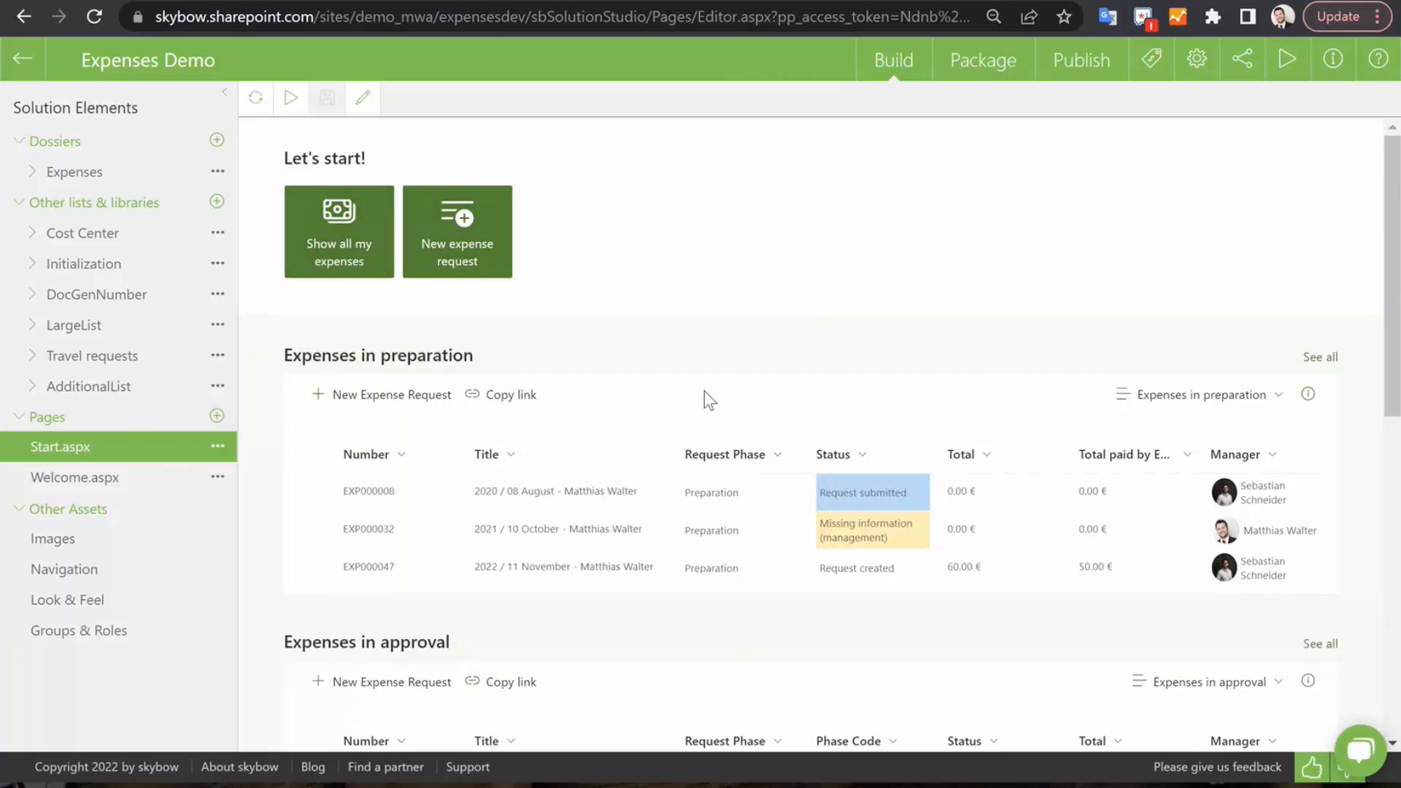
Review the solution's image assets and site navigation links, switching the Cost Center link off and back on
click(51, 540)
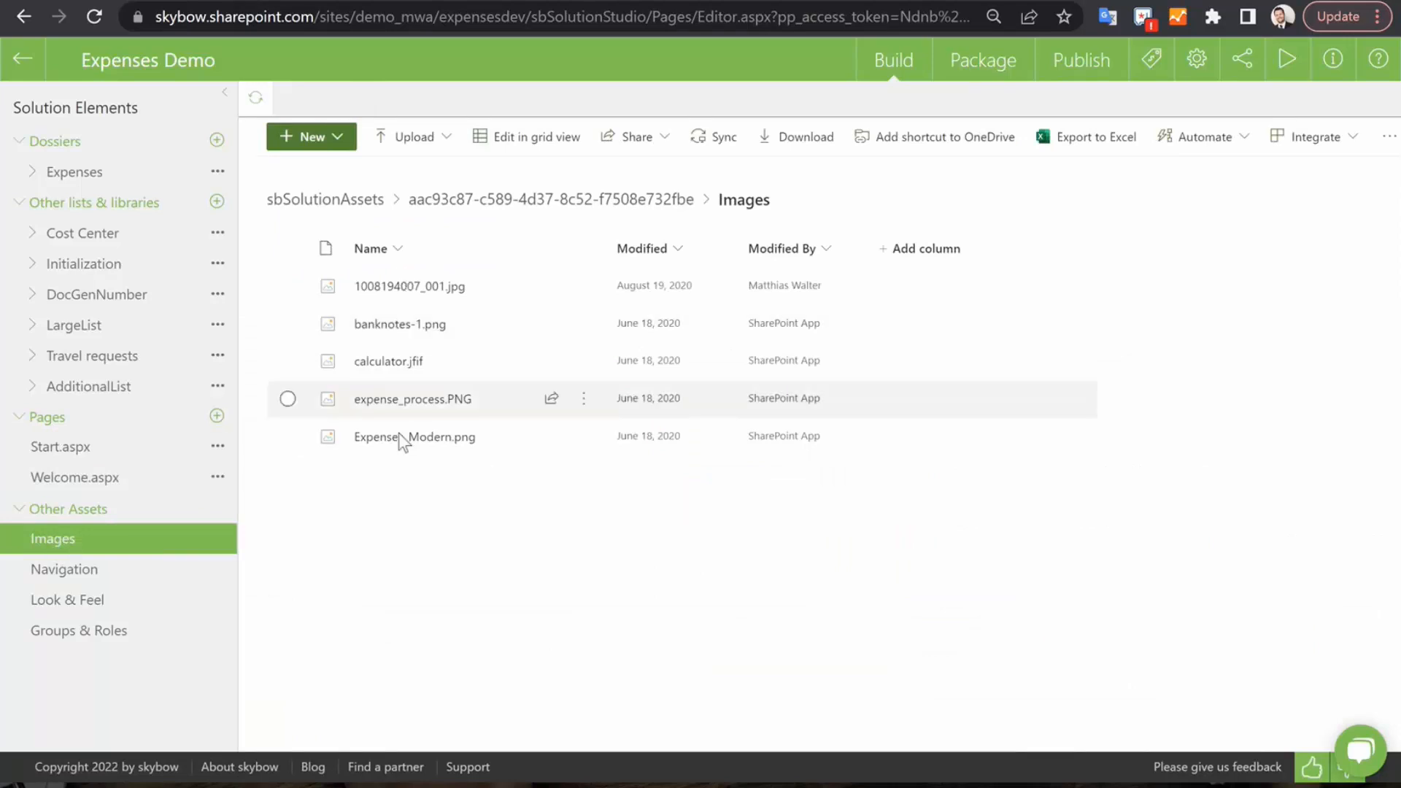
click(70, 571)
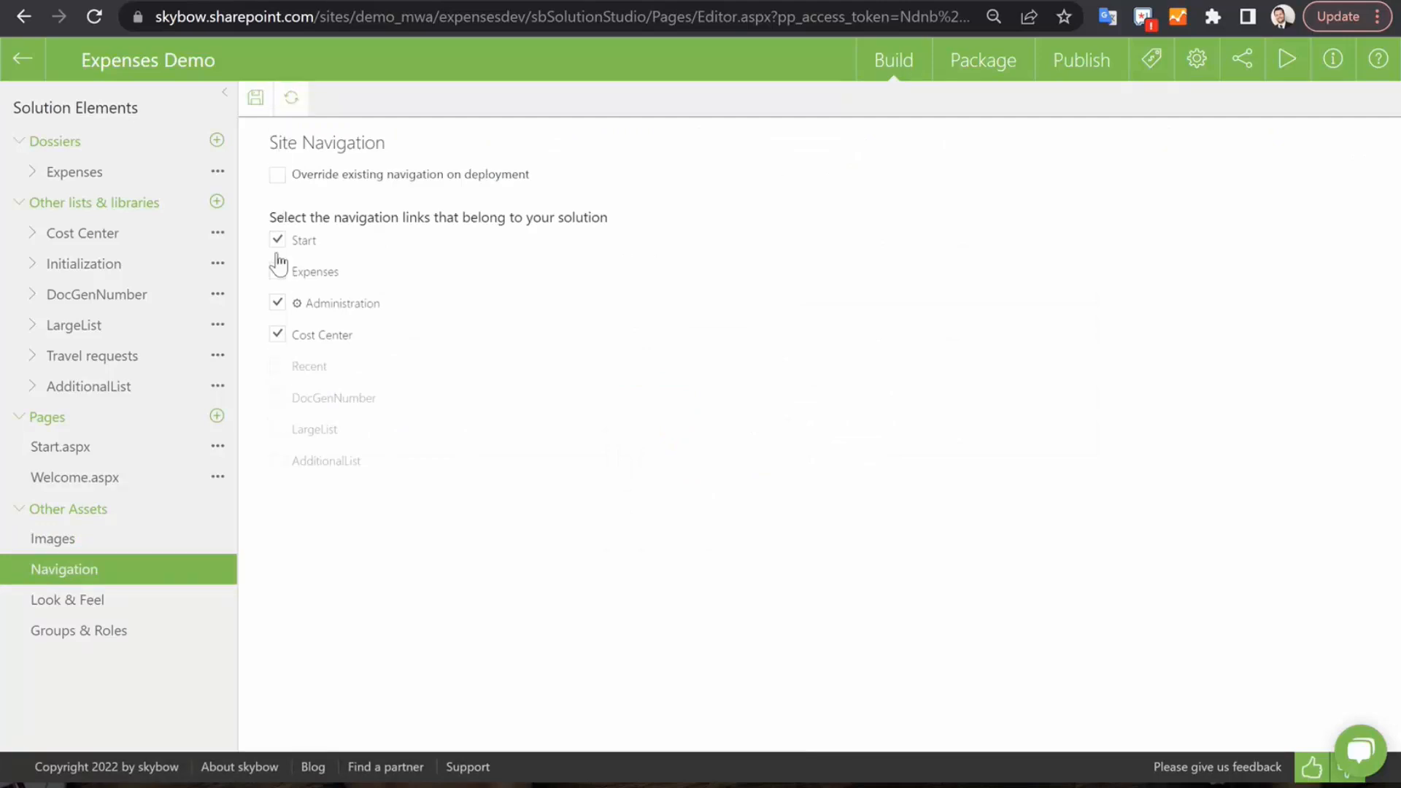
click(277, 333)
click(304, 338)
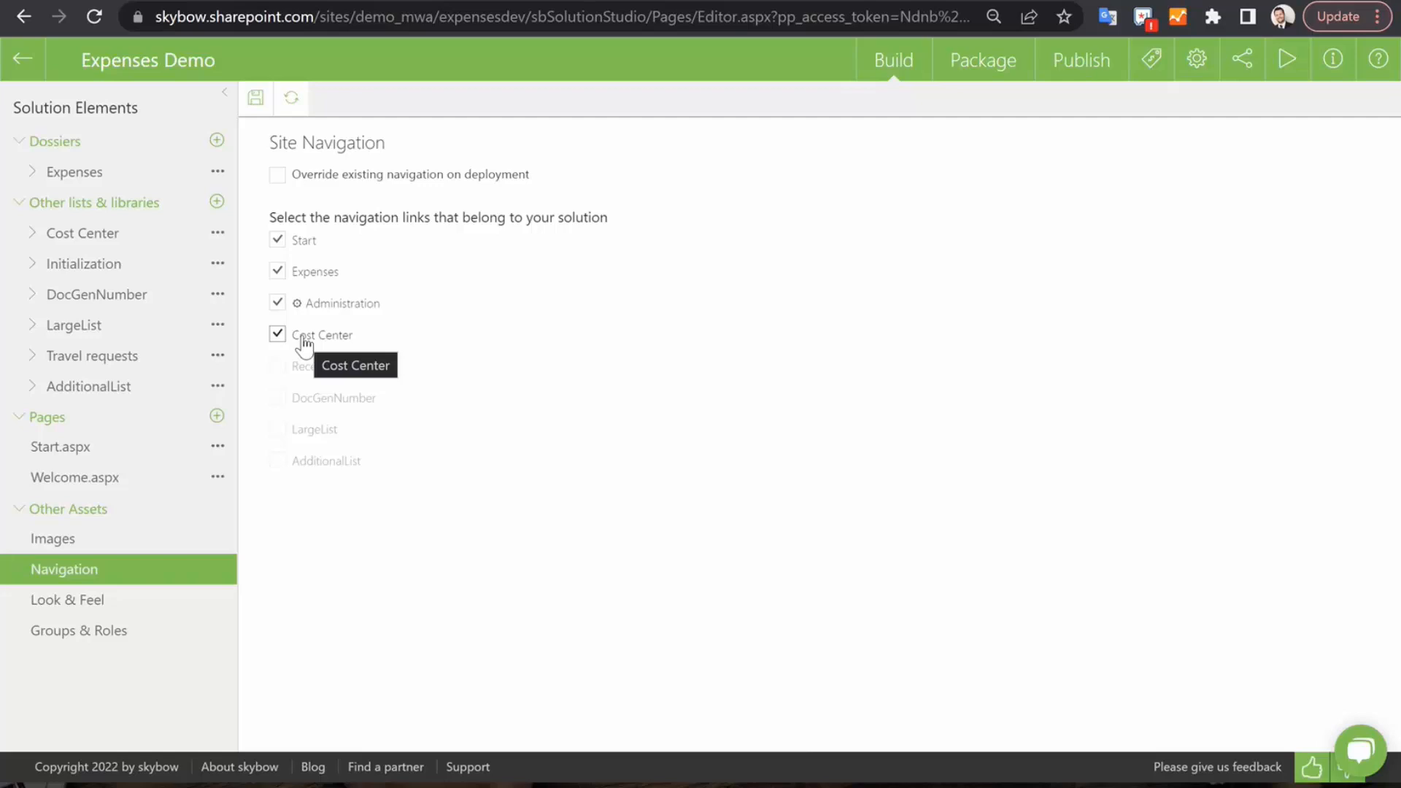
Review the site logo settings and the packaged SharePoint groups, switching the Expenses Management group off and back on
click(97, 602)
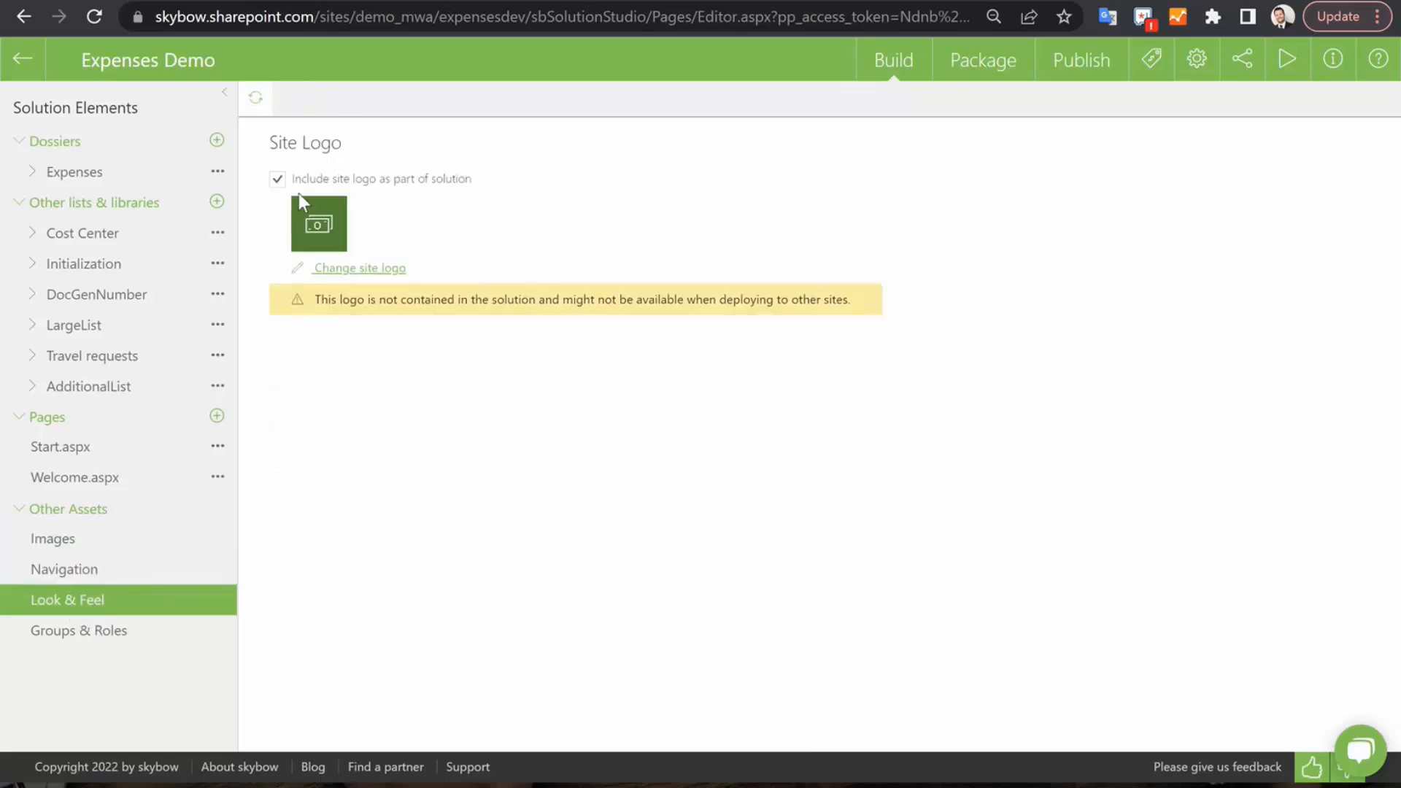
click(103, 632)
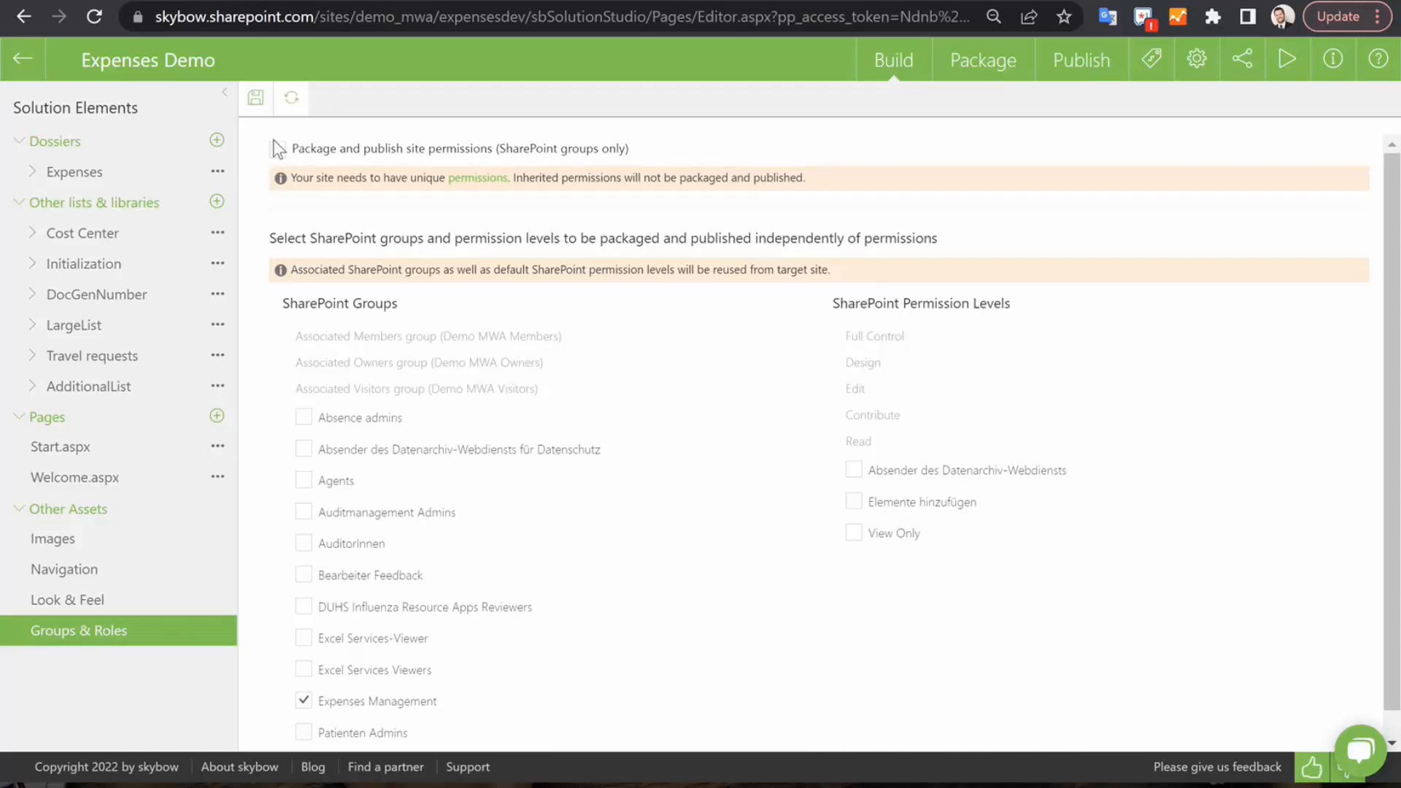
scroll(331, 675, down, 1)
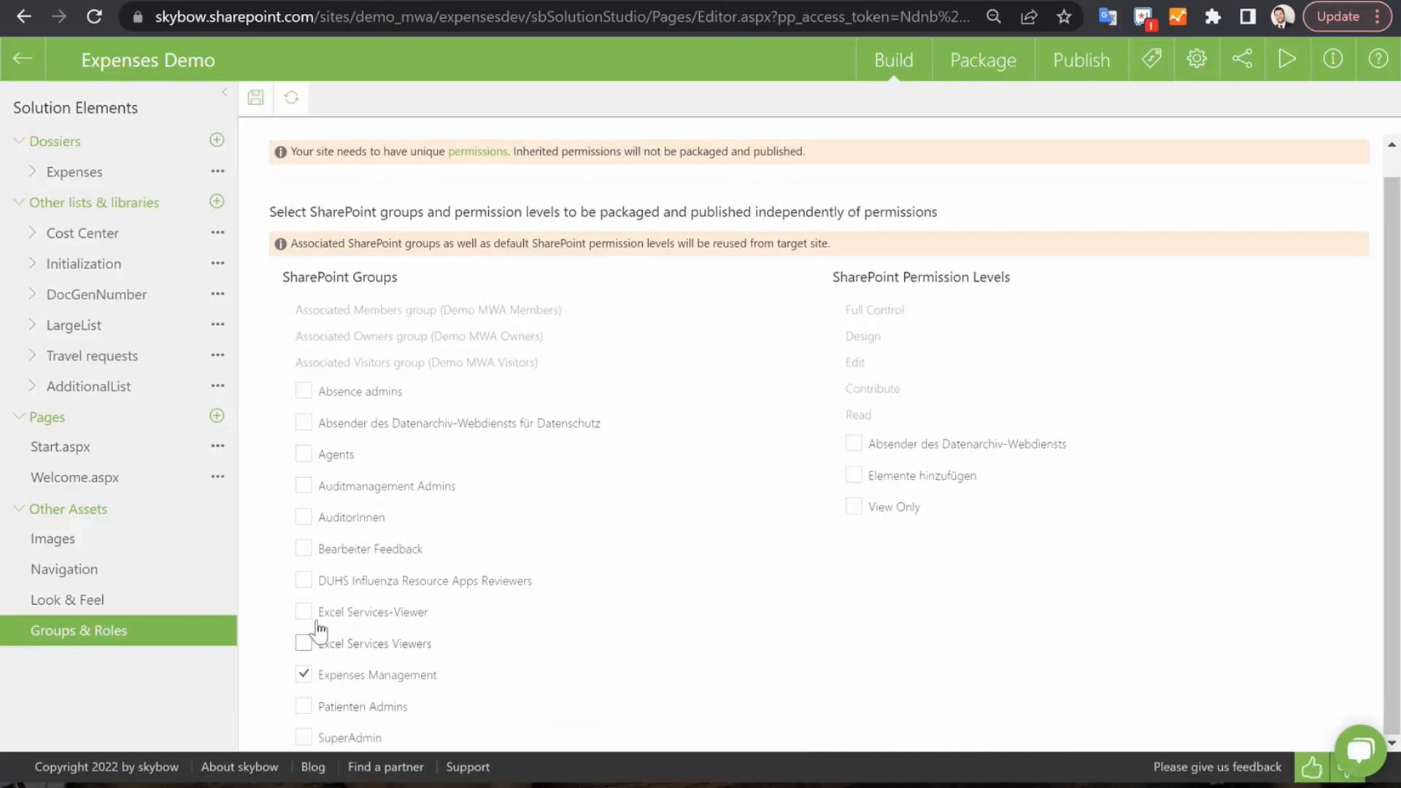
click(300, 670)
click(303, 673)
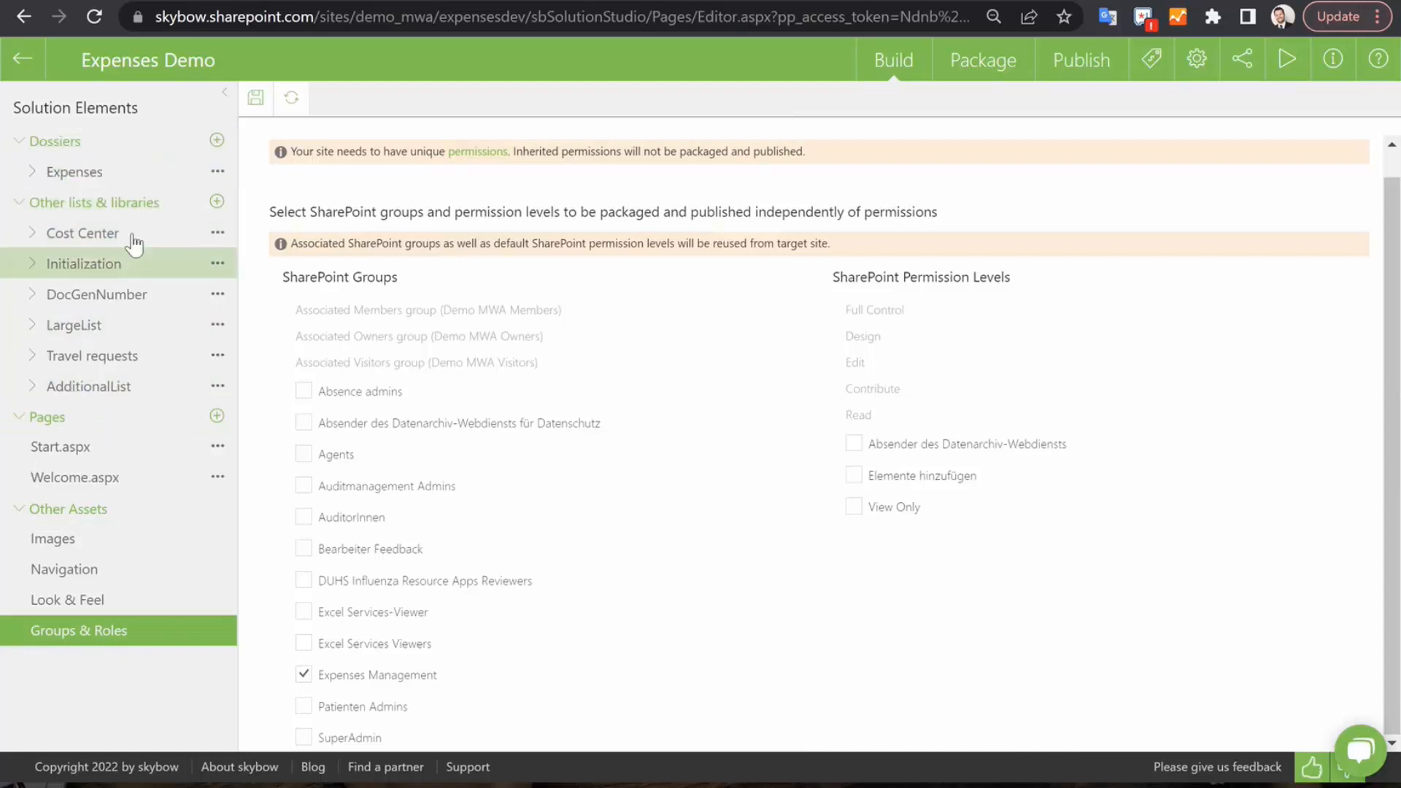
Open the Expenses dossier and examine its My open Expenses view with the available view columns
click(62, 173)
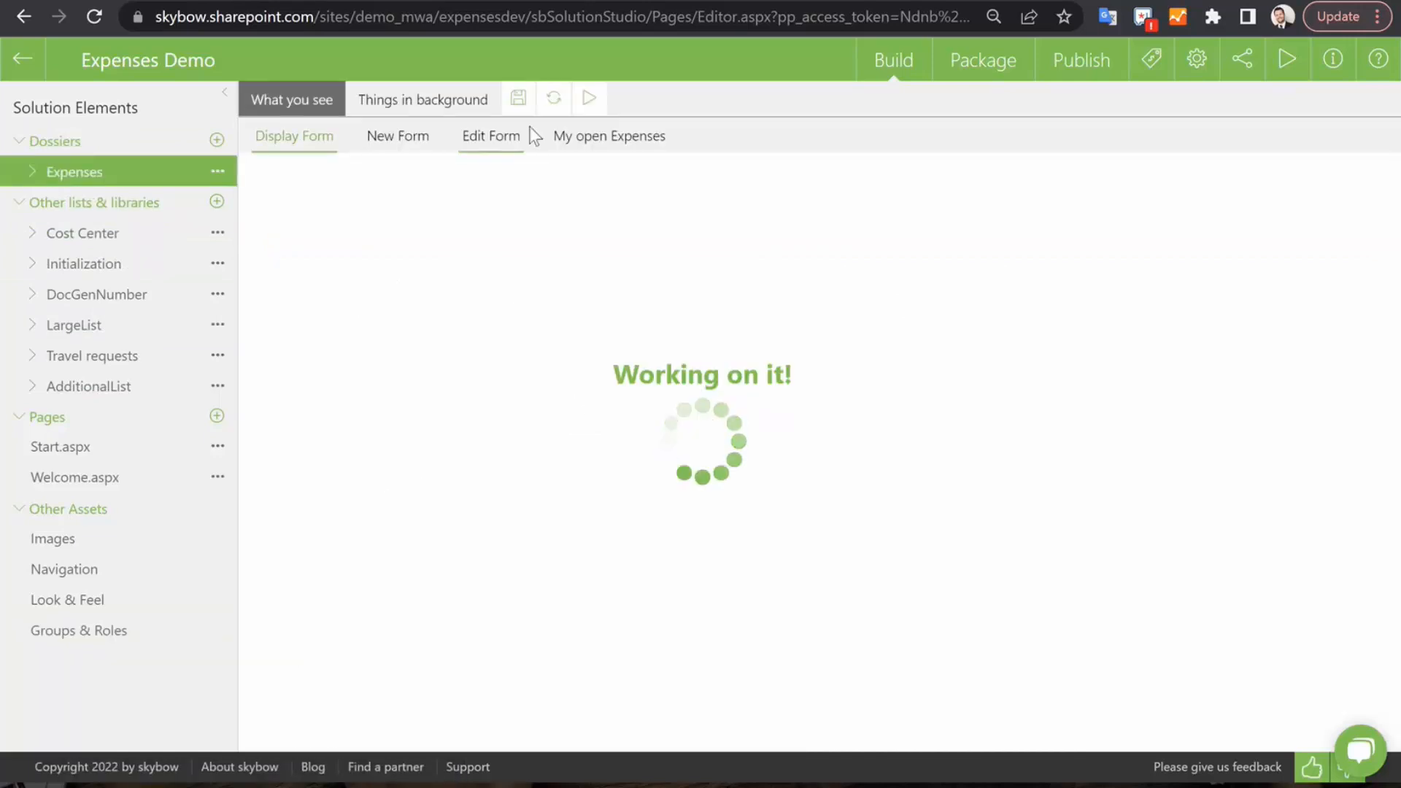
click(614, 137)
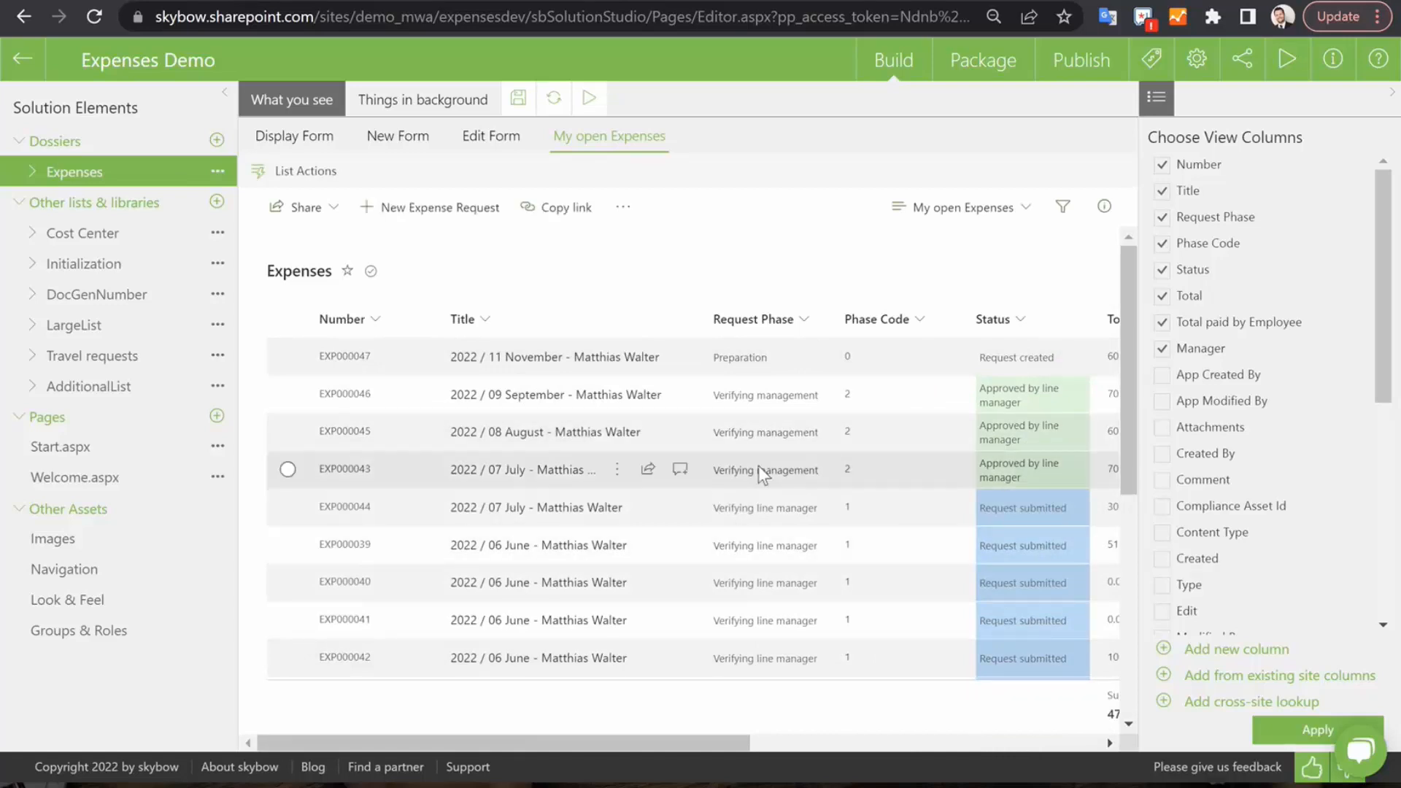
mouse_move(760, 473)
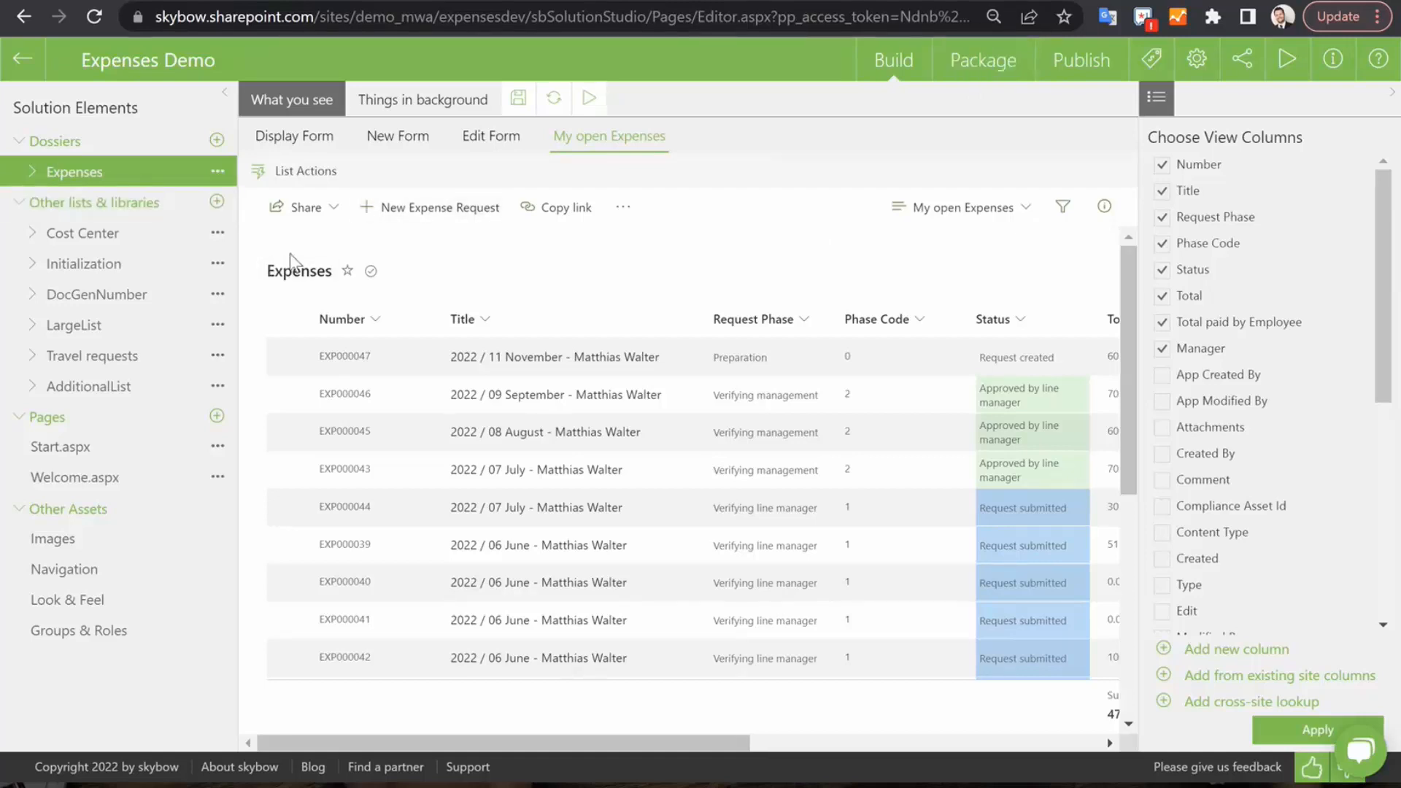
Review the solution's package list, inspecting the details of Expenses packages 1.0.0.0 and 1.0.0.1
click(971, 75)
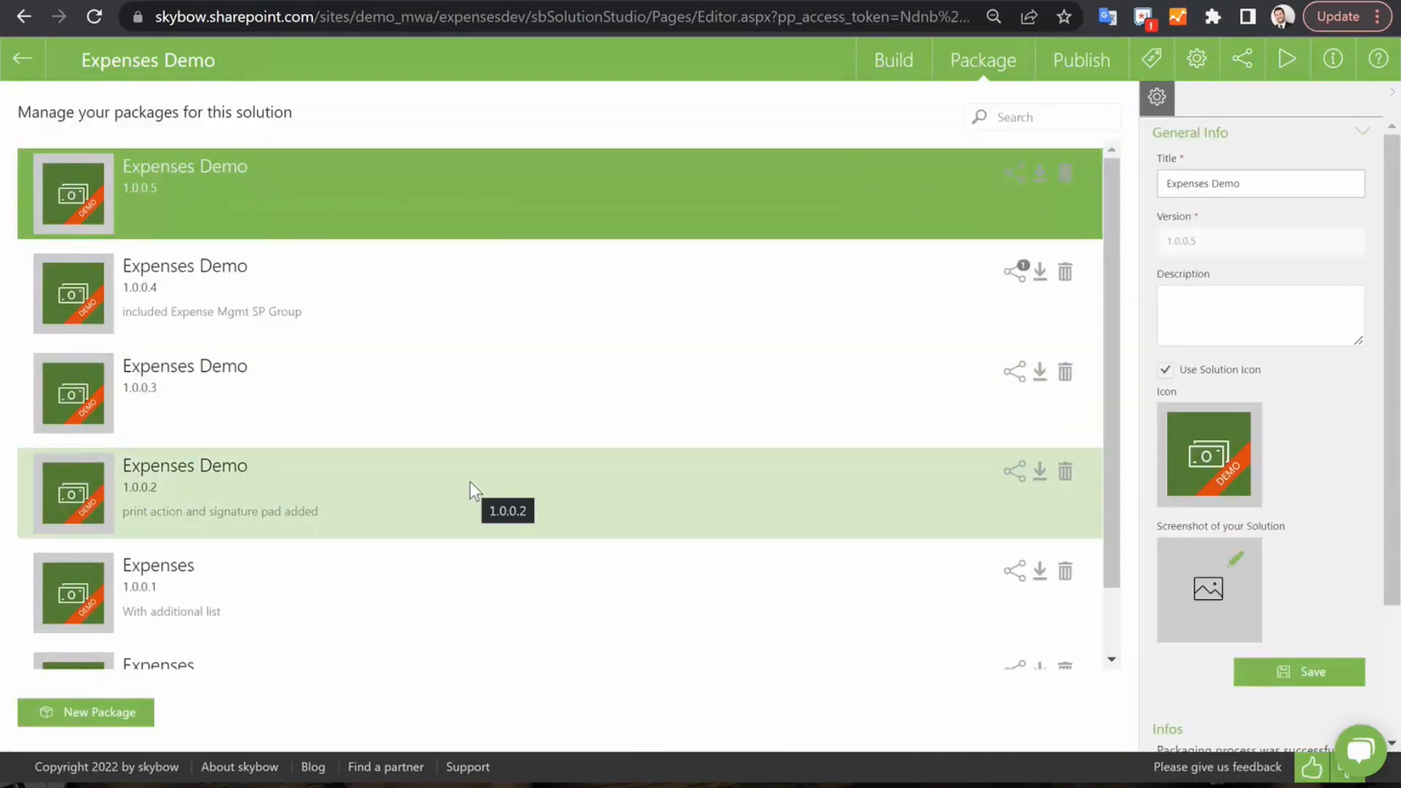
scroll(240, 562, down, 1)
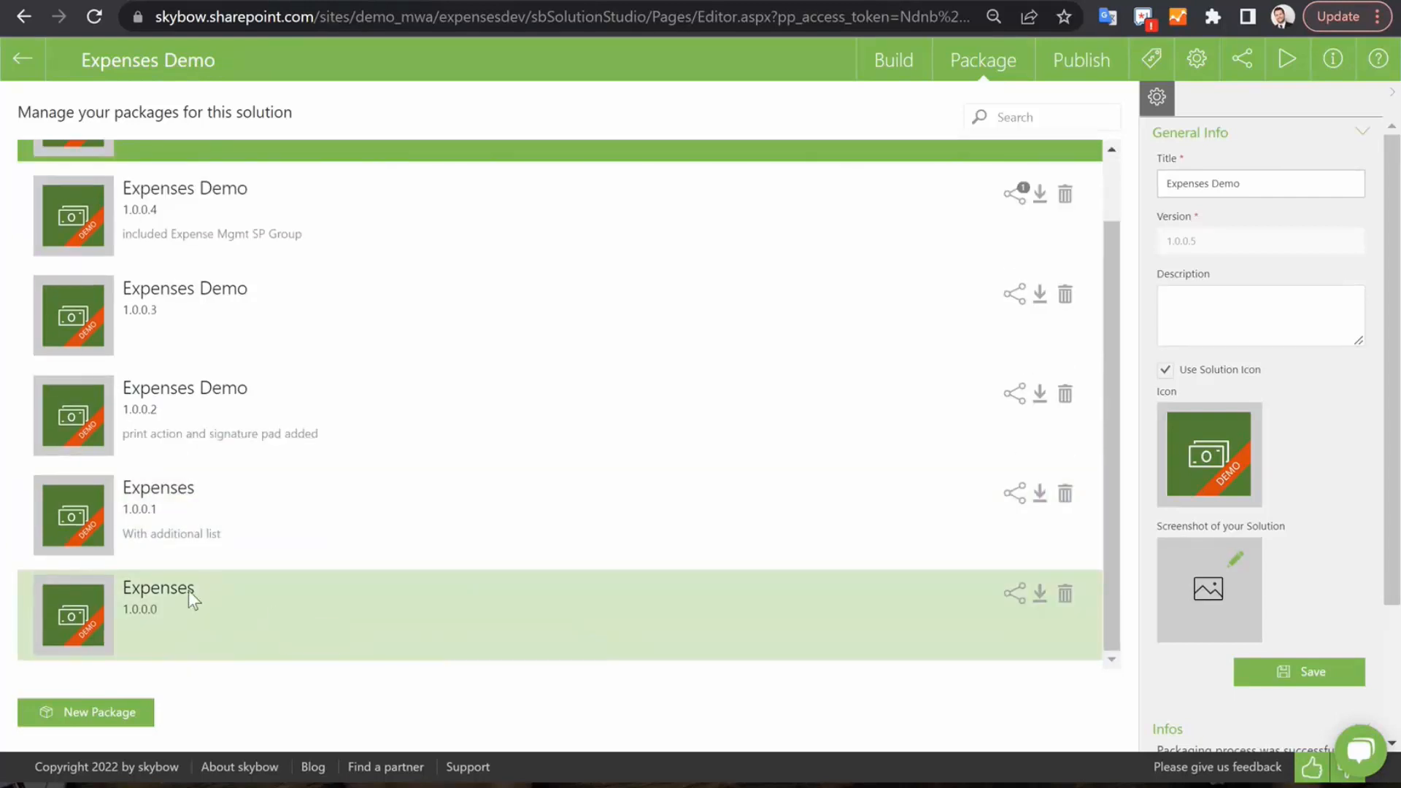
click(277, 634)
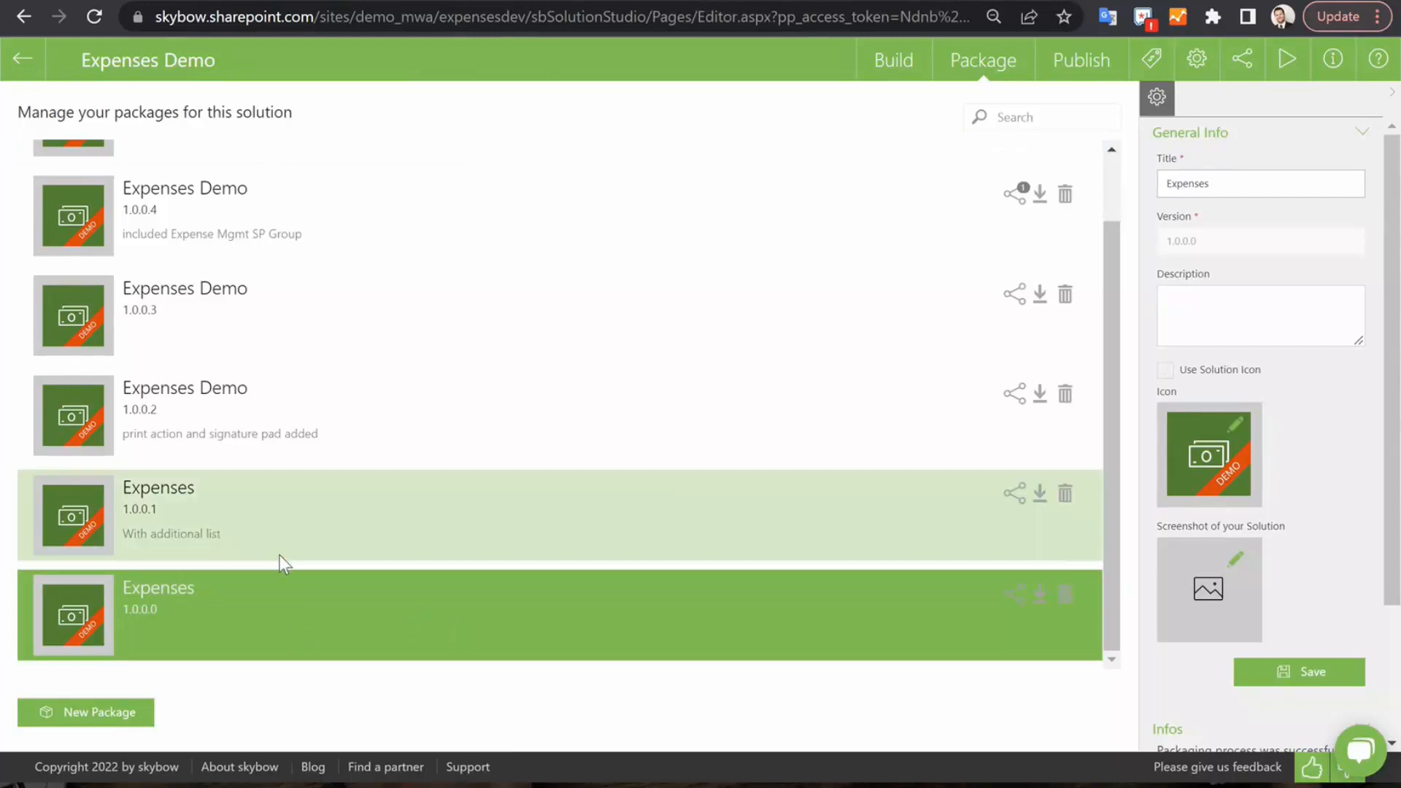
click(212, 506)
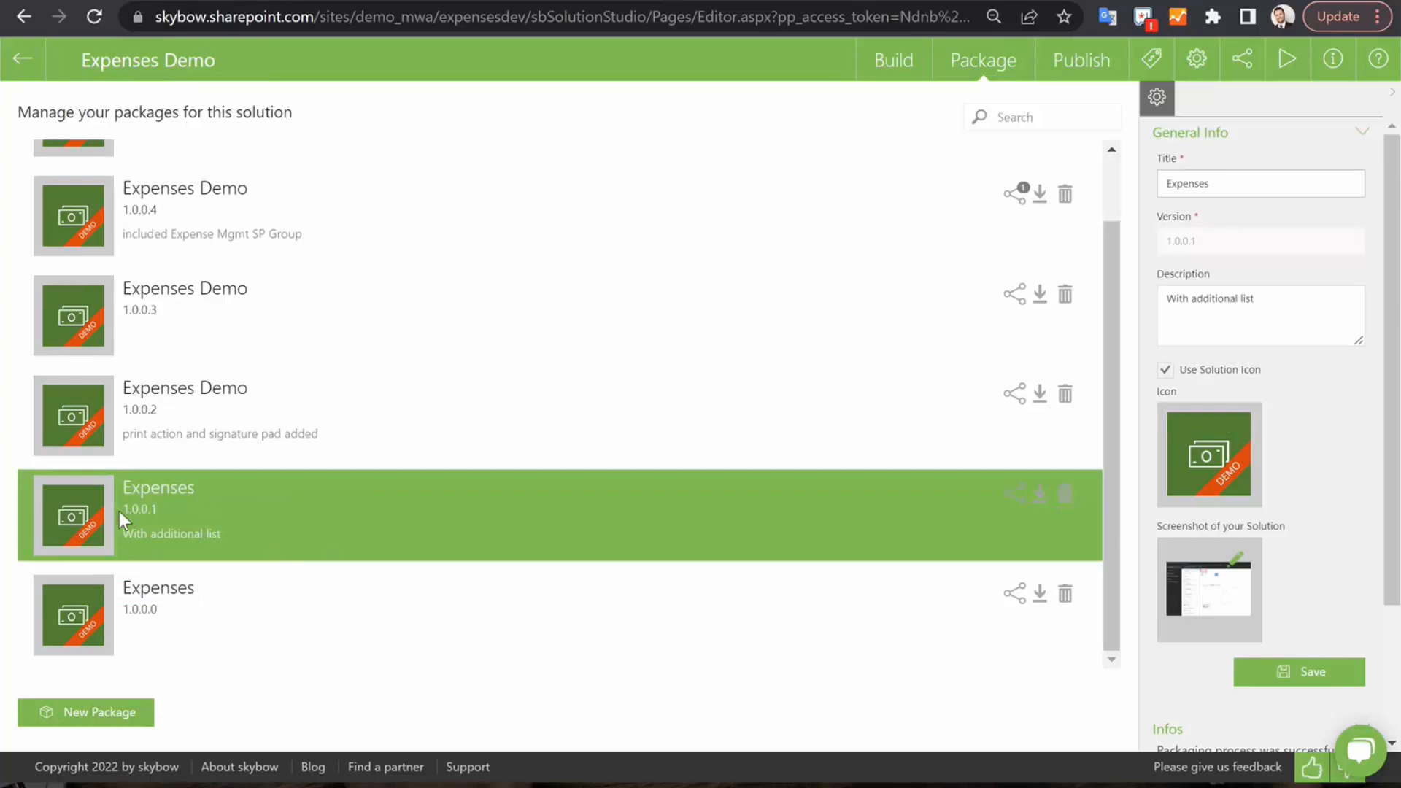
scroll(469, 492, up, 1)
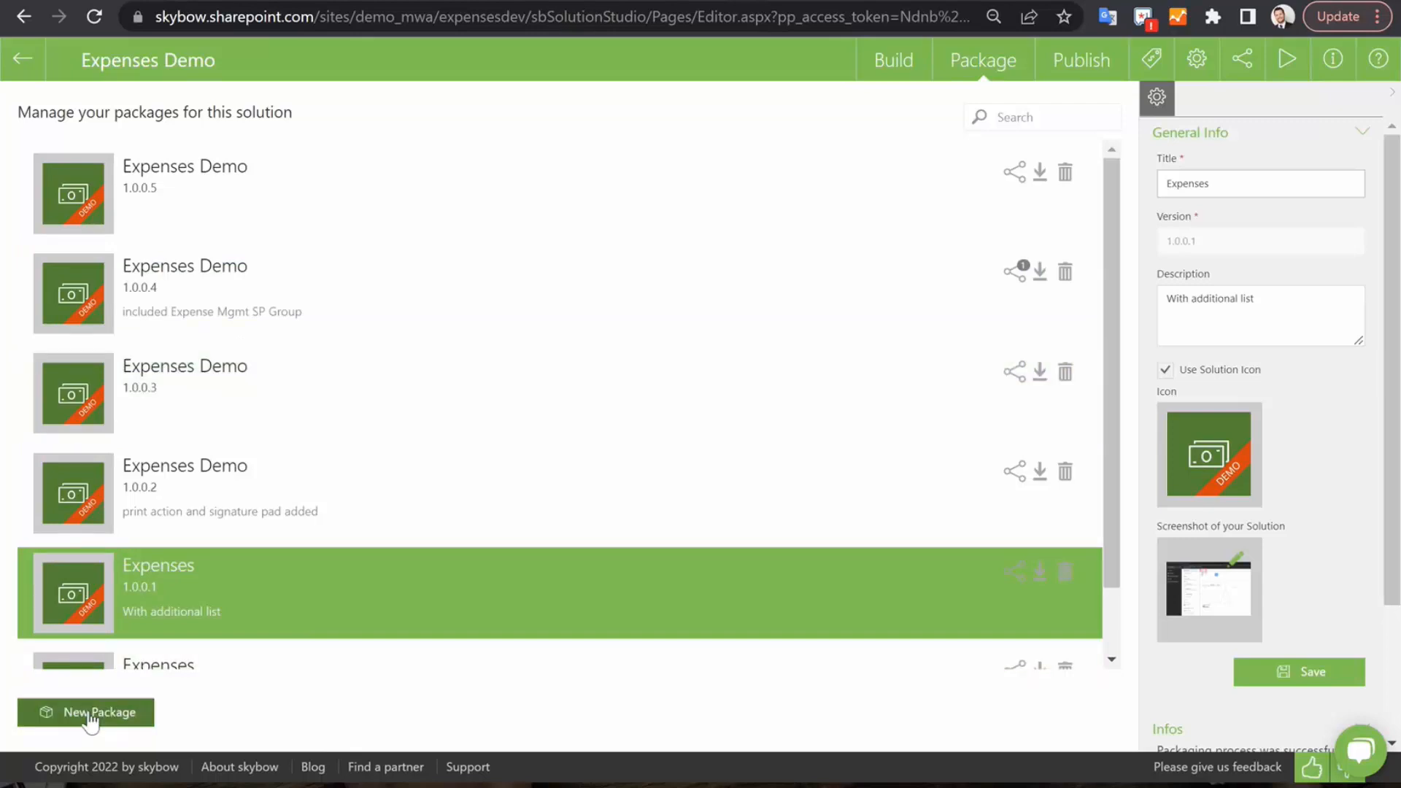
Look through the details and packaging stages for creating a new package, and close the wizard without packaging
click(88, 715)
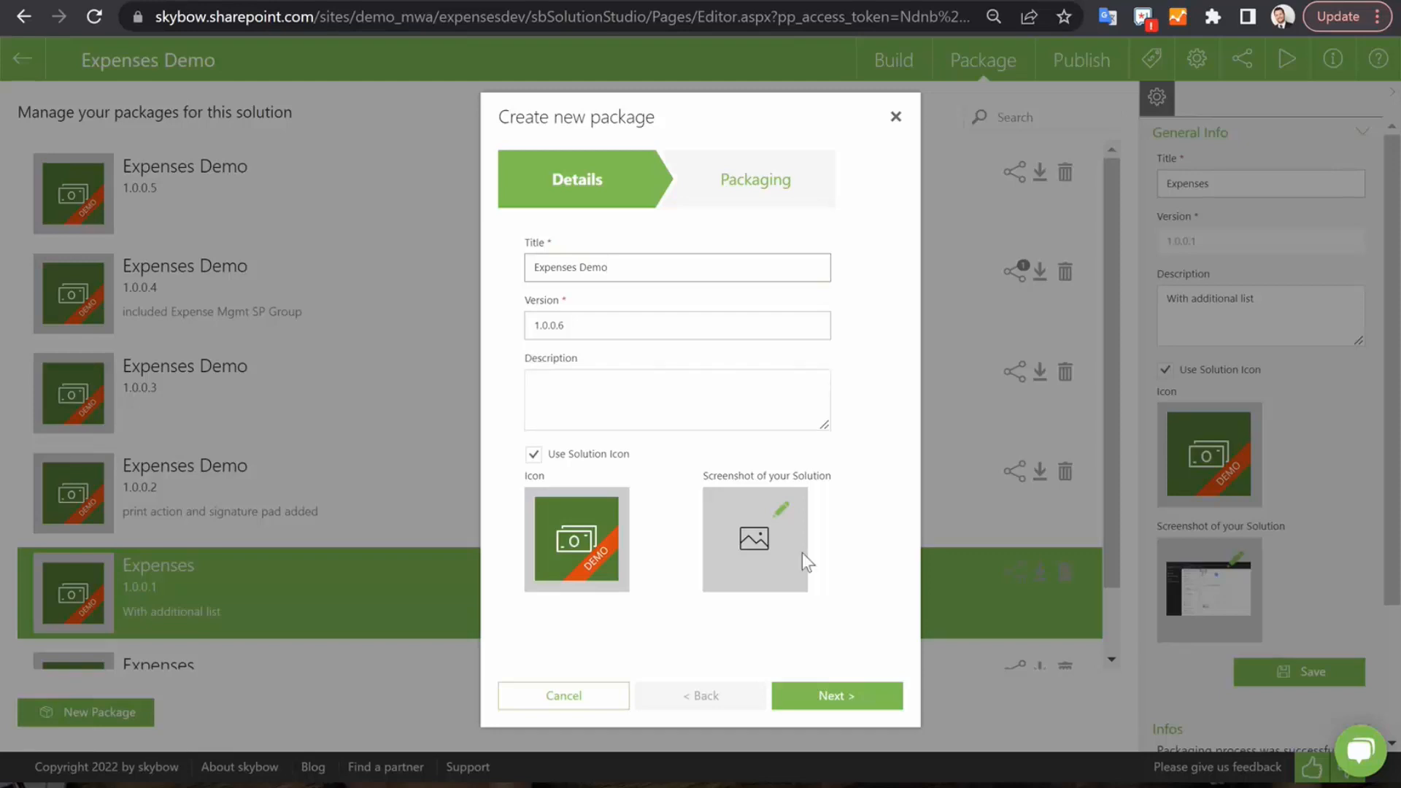
click(859, 694)
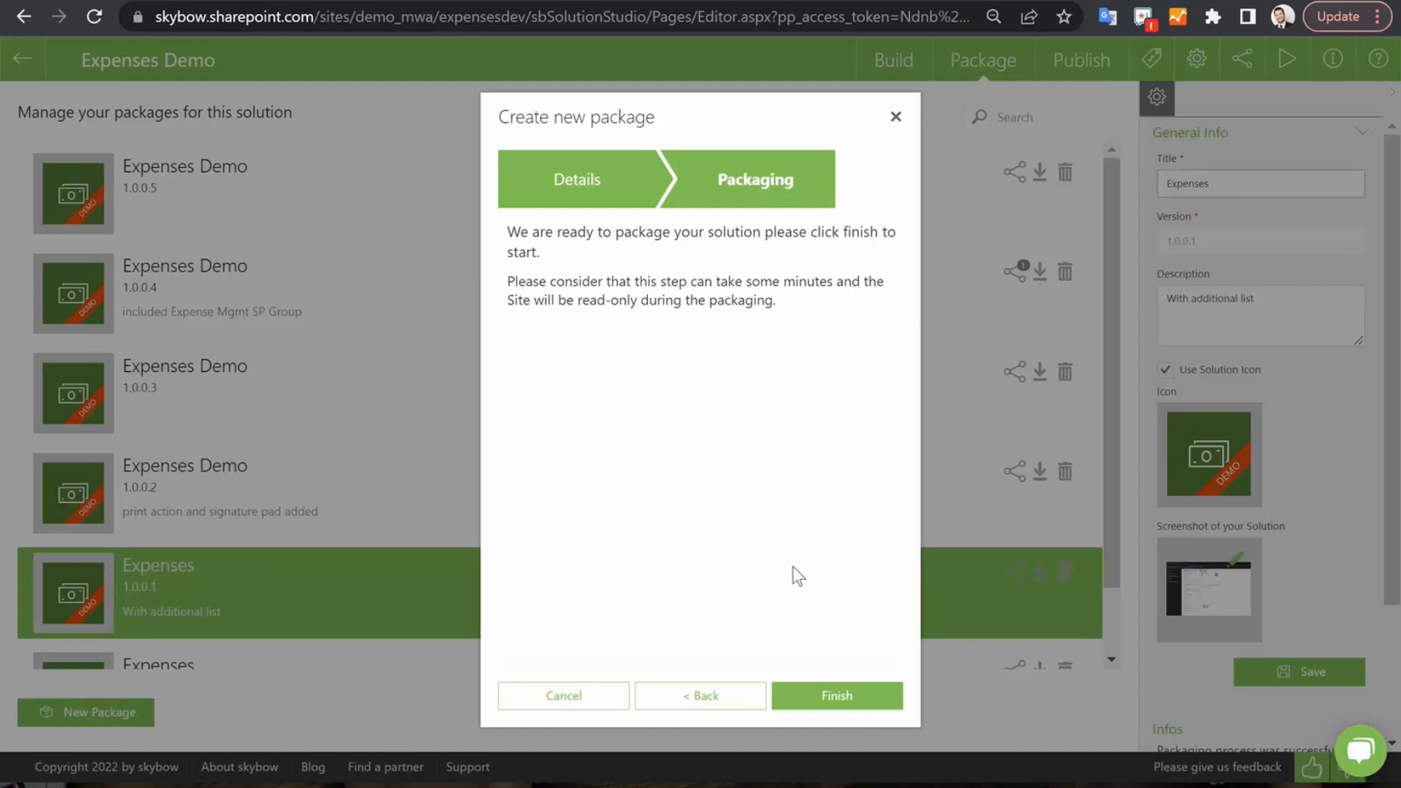
click(896, 117)
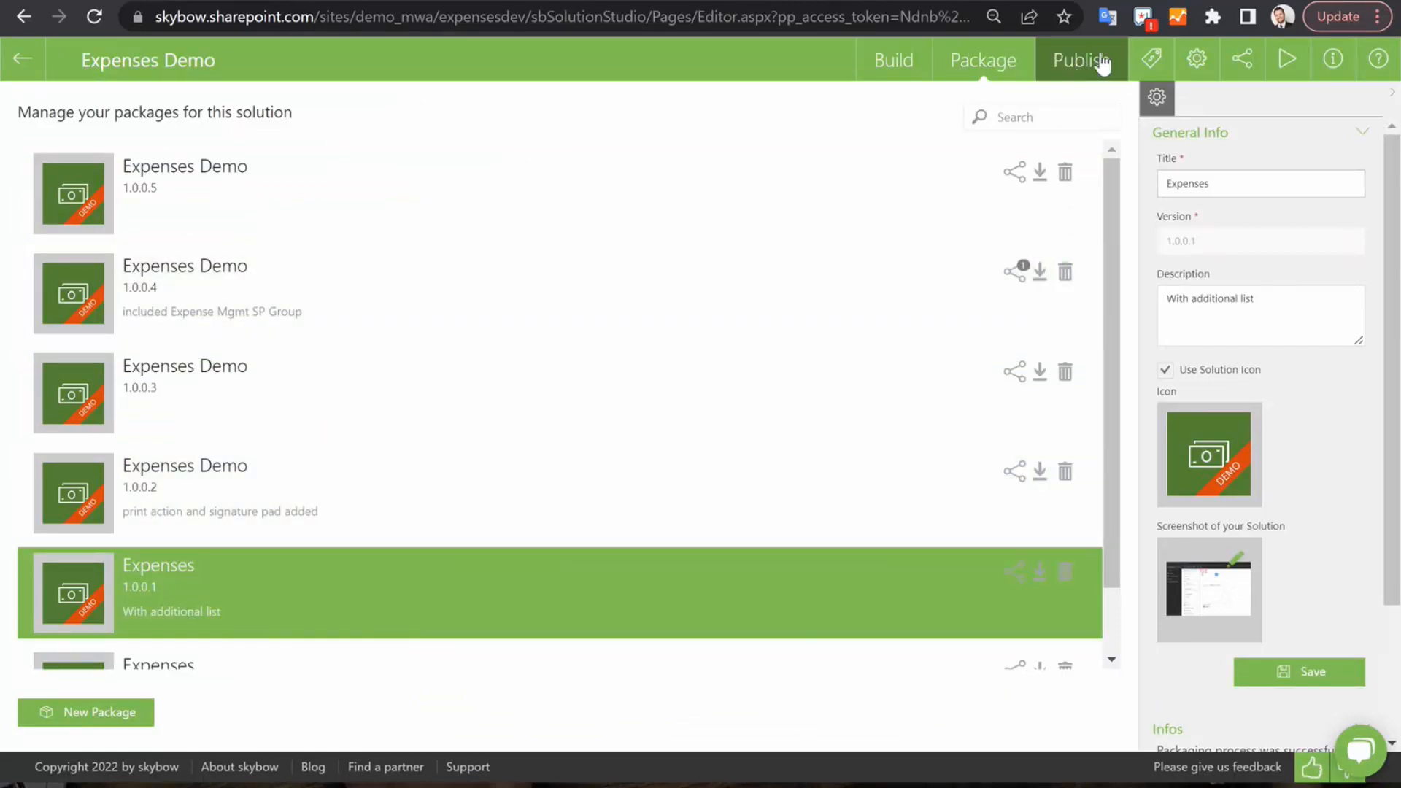
Review the solution's site deployments, inspecting the details of the Expenses Production and Integration Testing deployments
click(1094, 71)
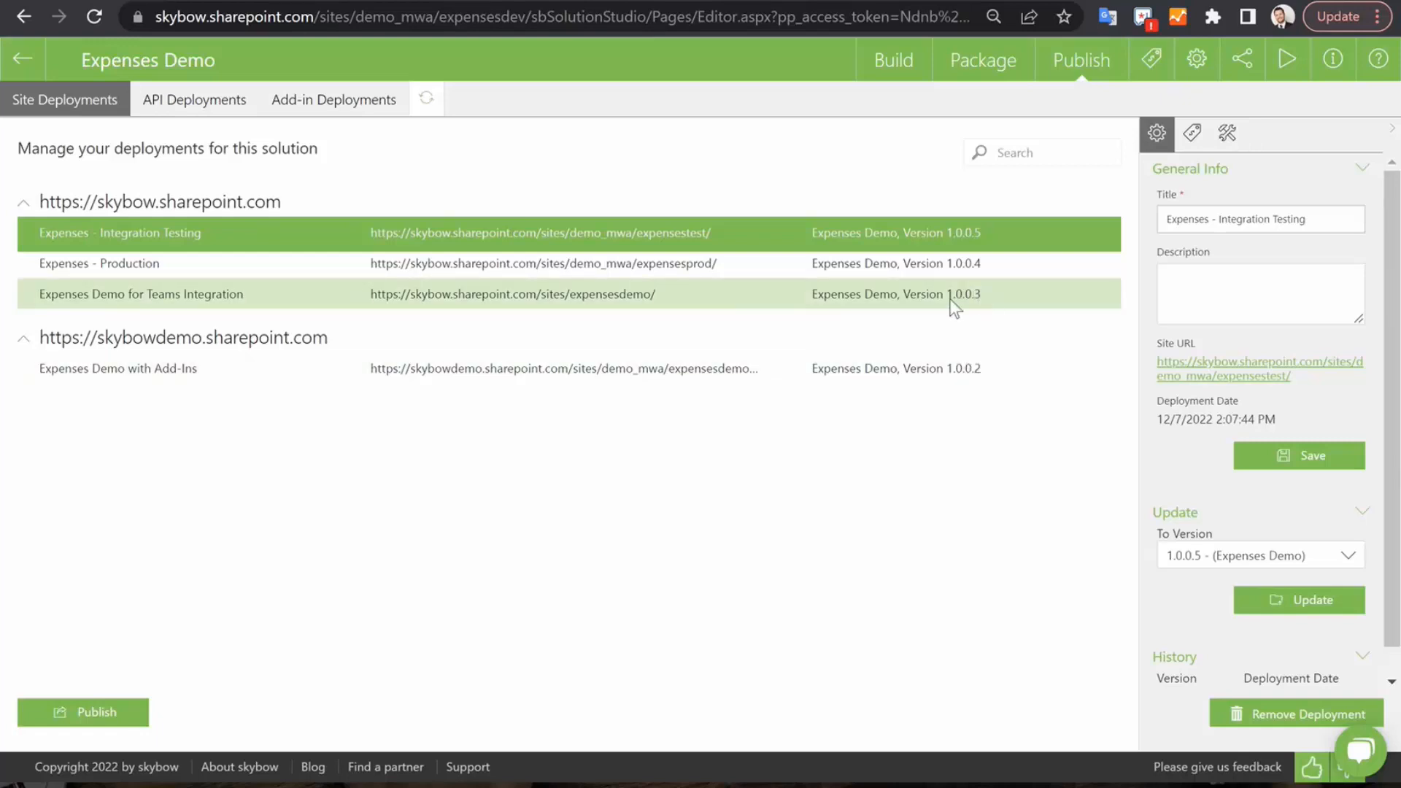
click(974, 264)
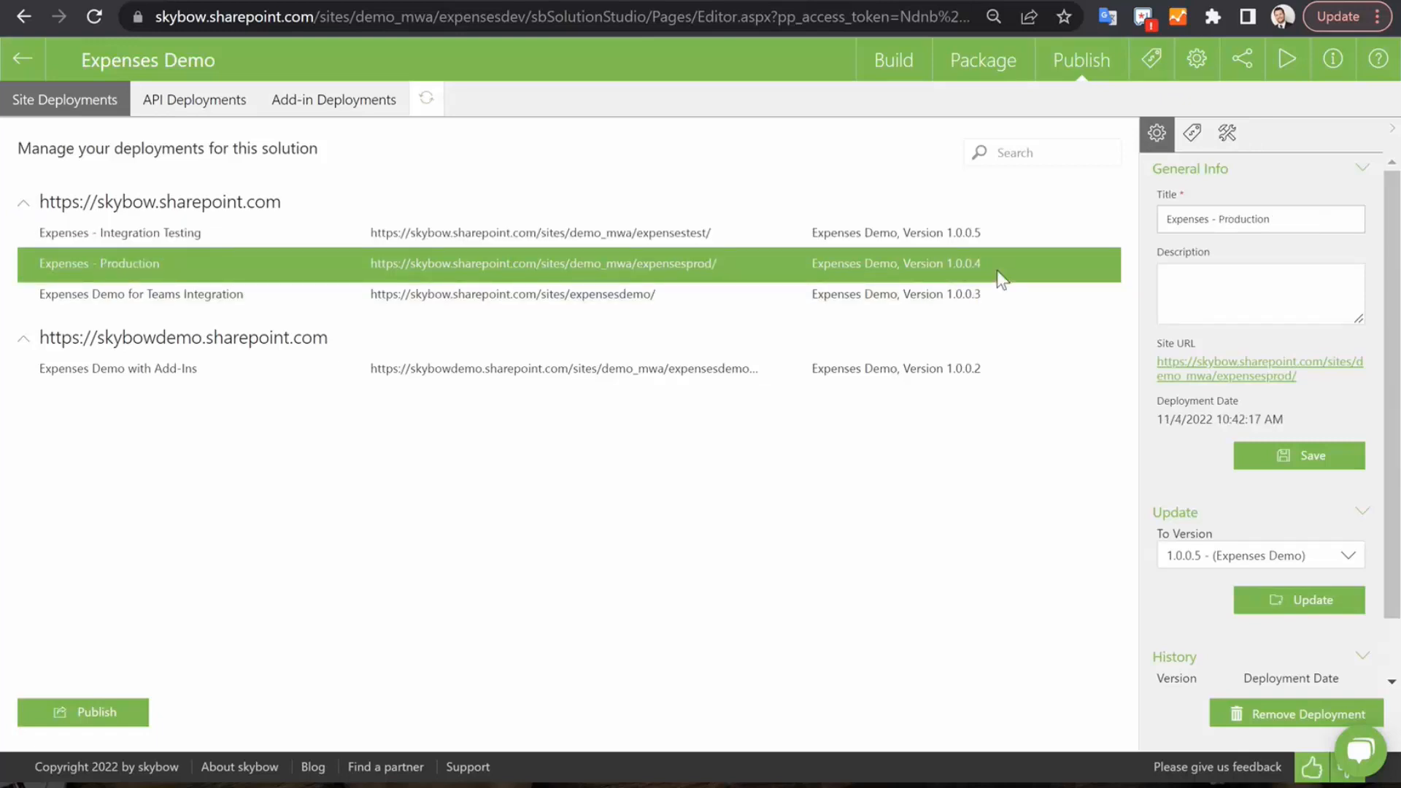
click(685, 236)
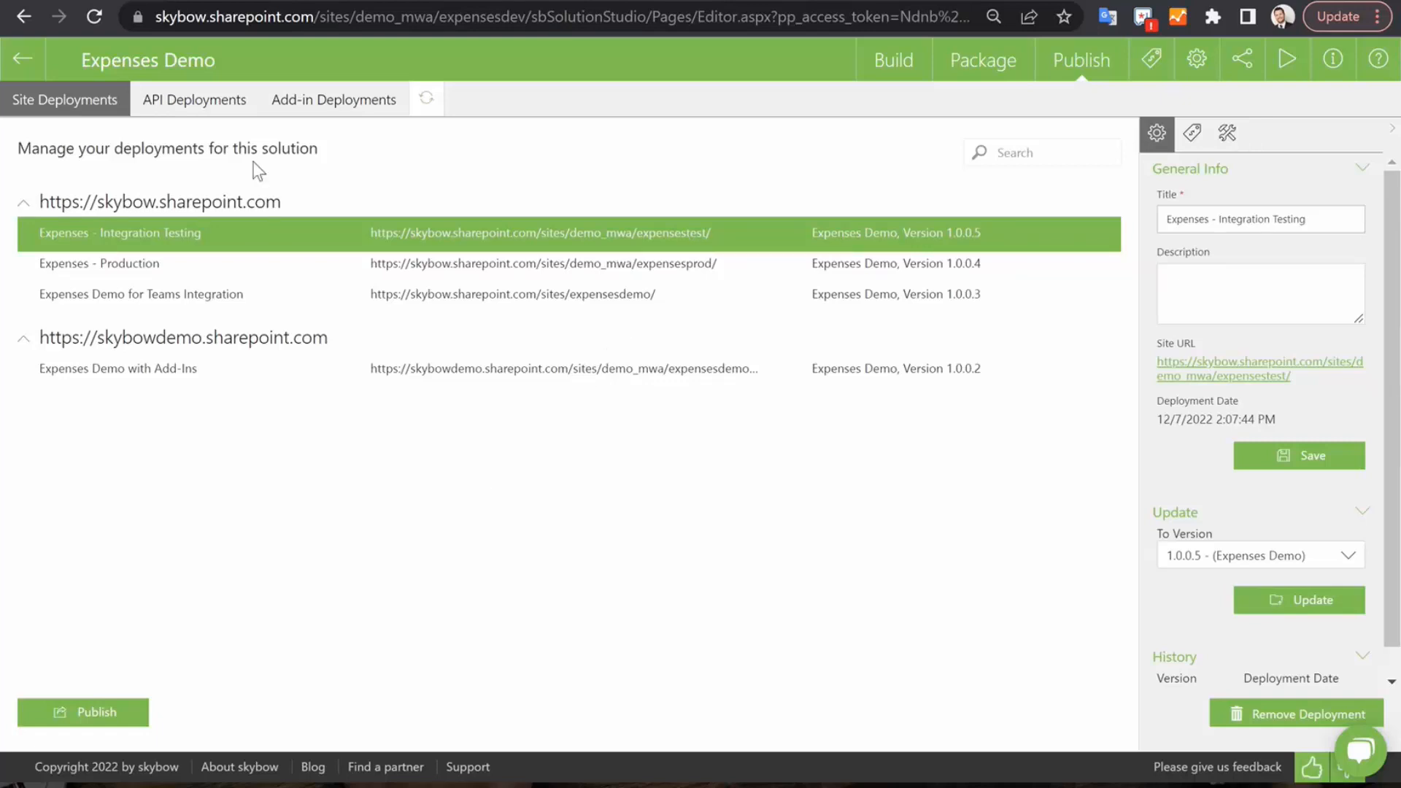
Start a new publication with the Direct to SharePoint site method, accept the license agreement and proceed to the deployment infos
click(89, 718)
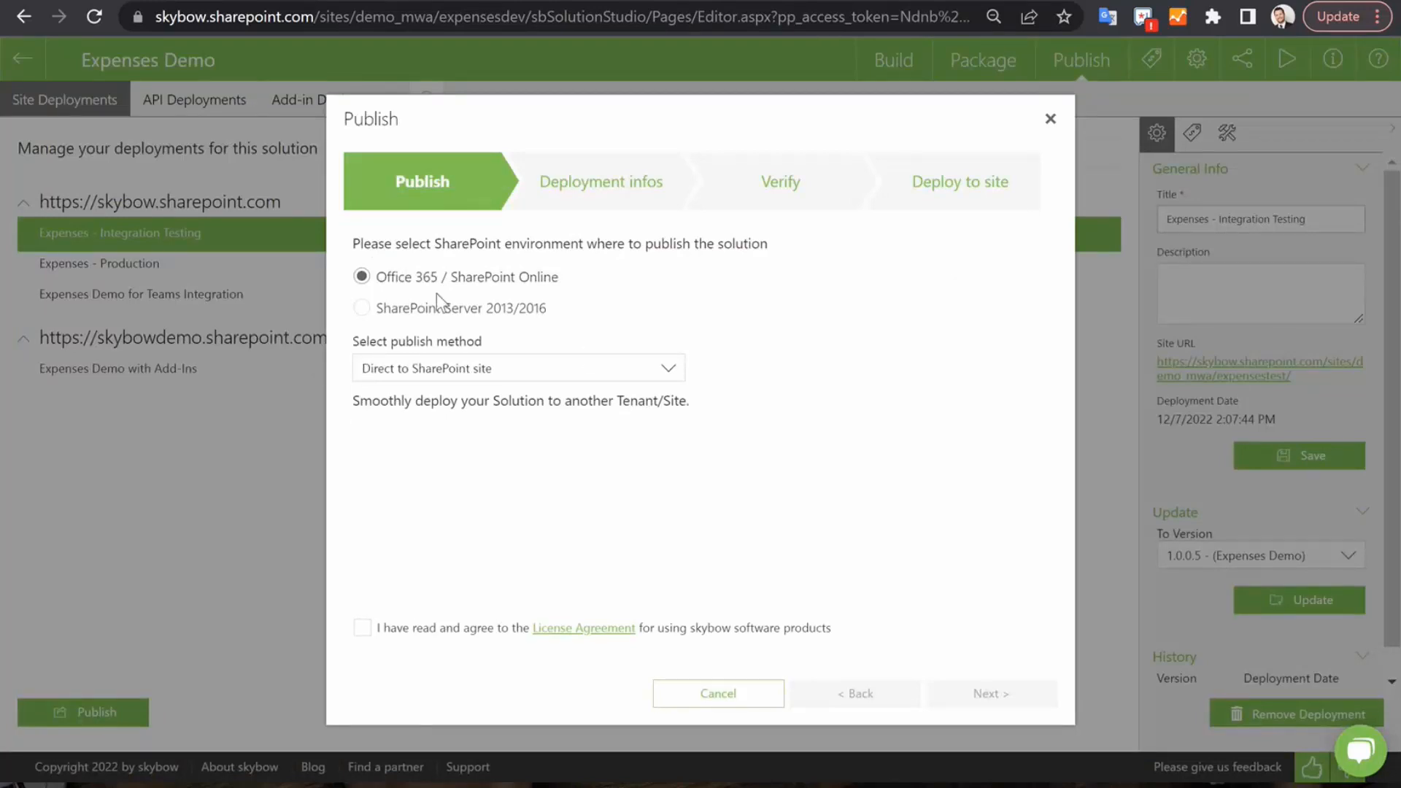
click(486, 370)
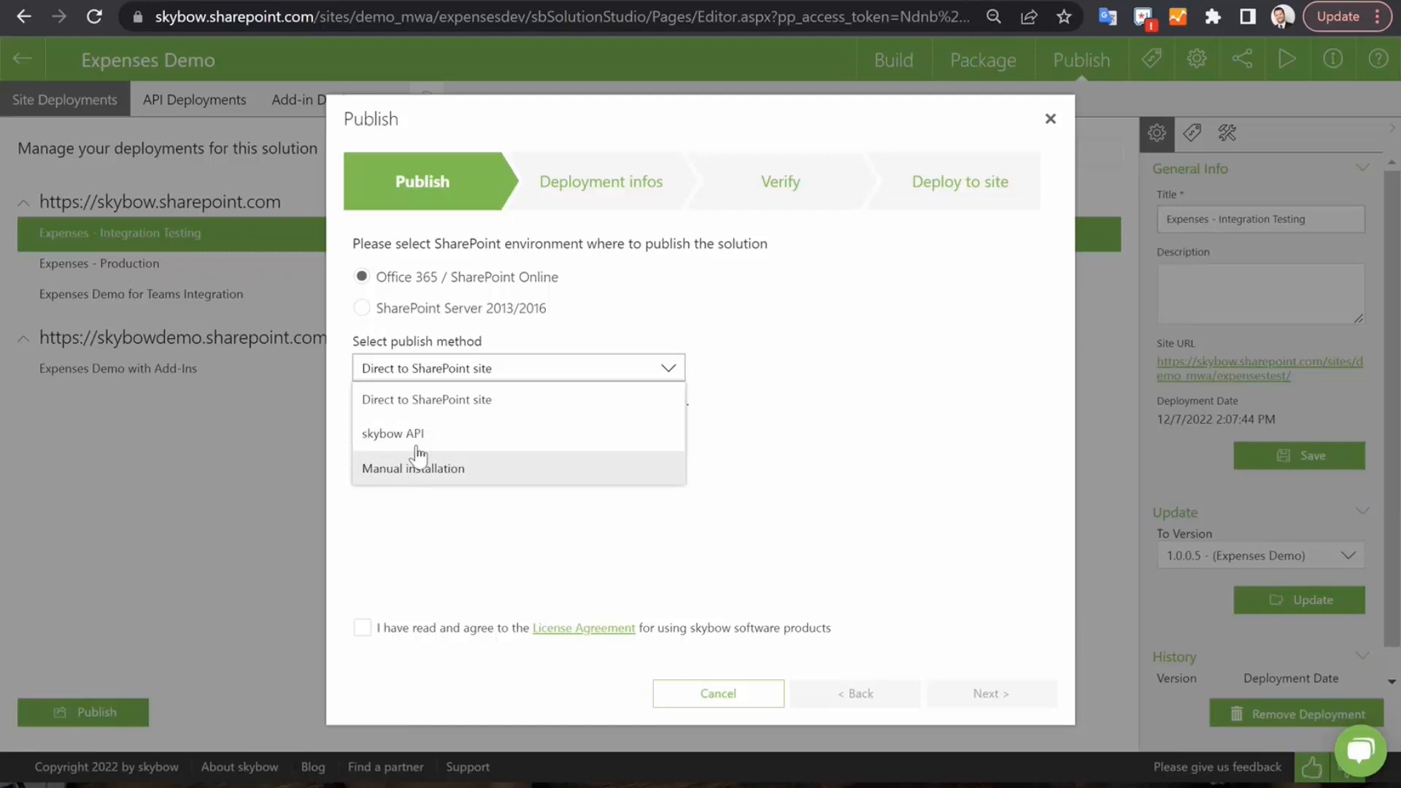
click(421, 397)
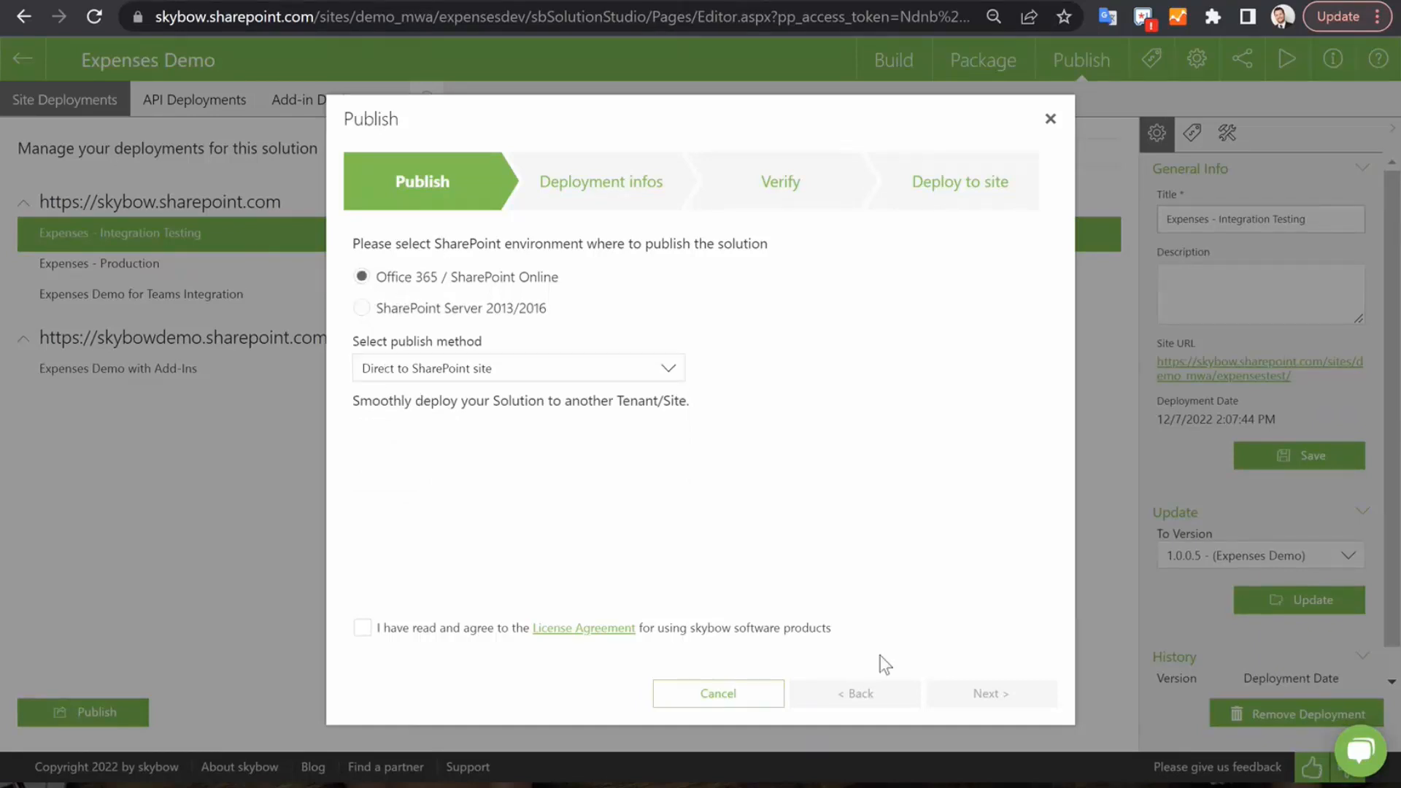
click(372, 629)
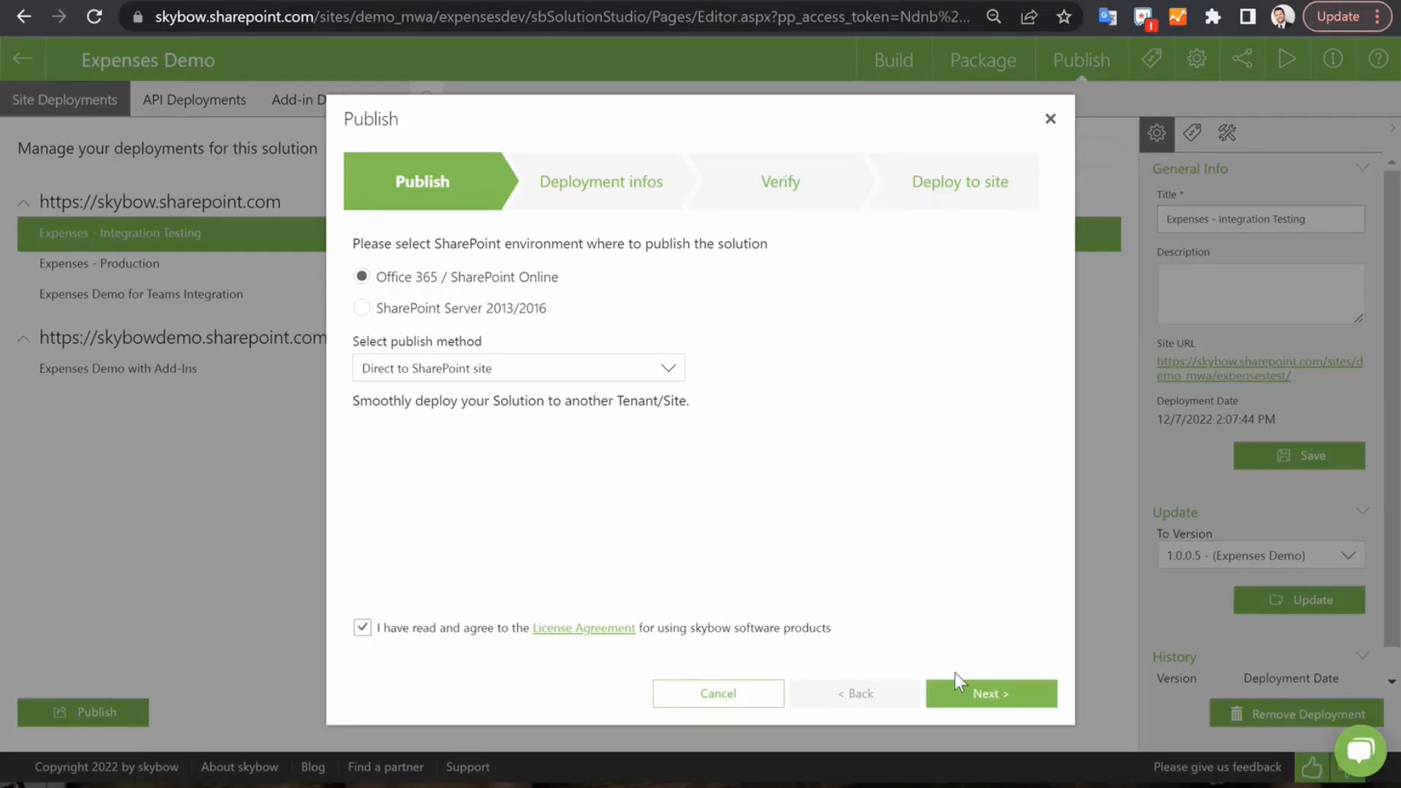
click(987, 694)
click(451, 269)
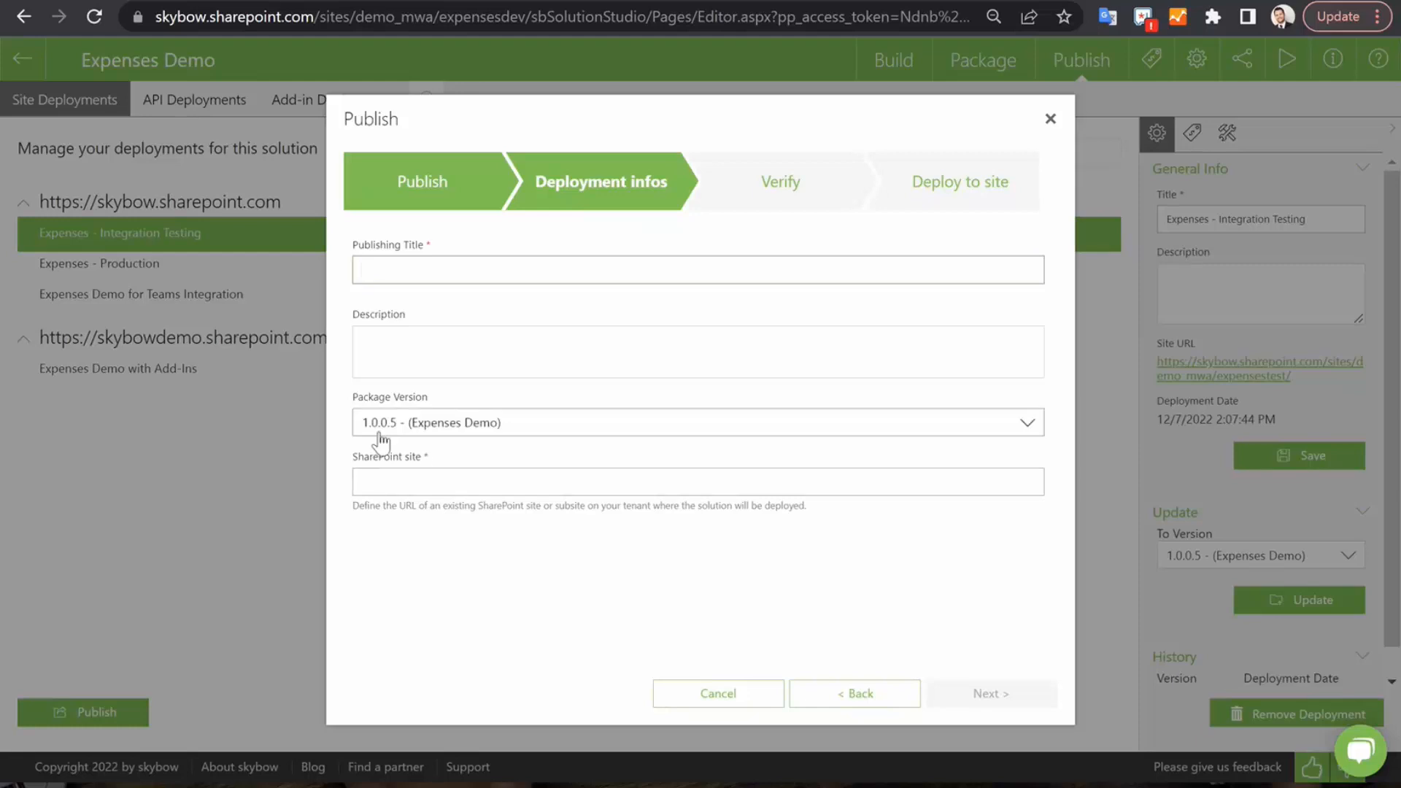
click(432, 484)
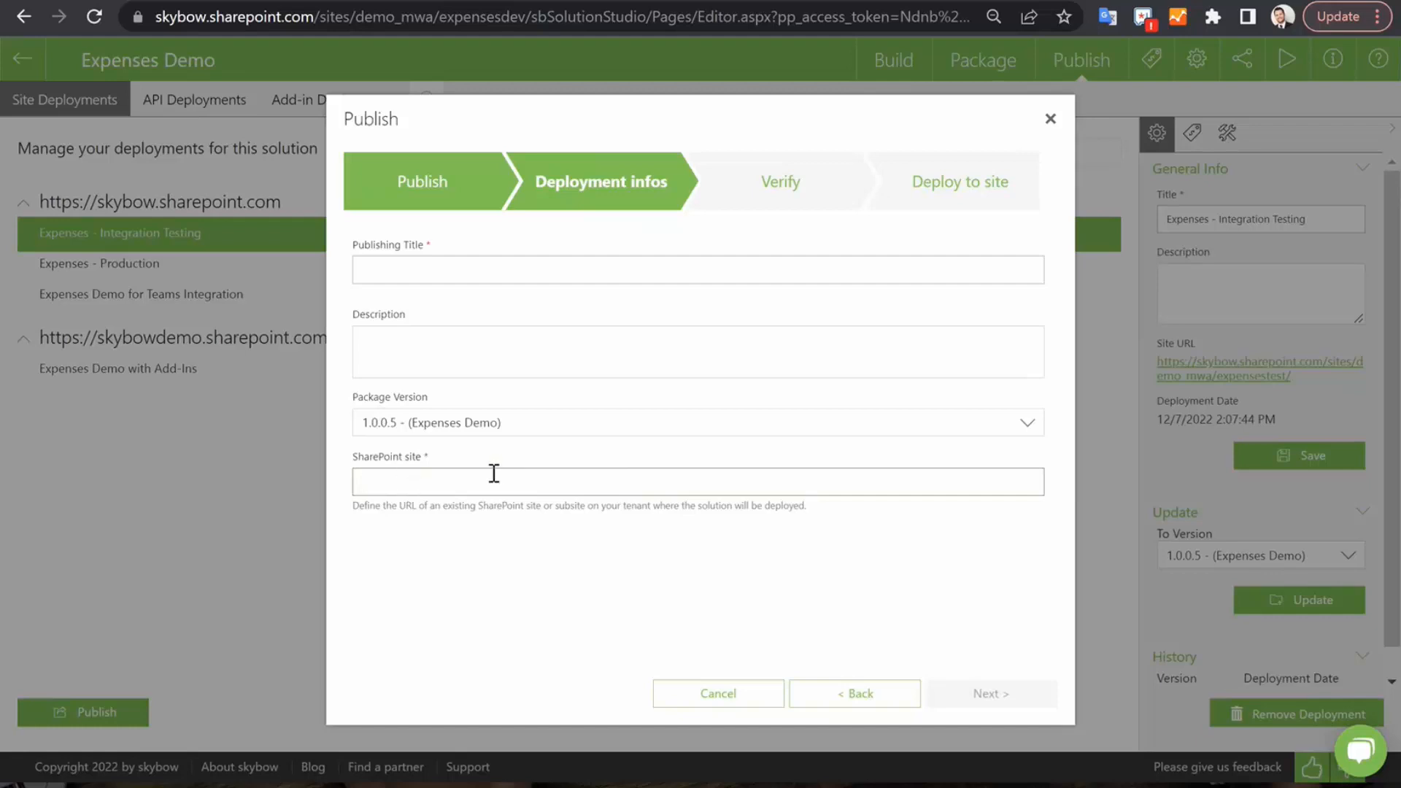
text(http)
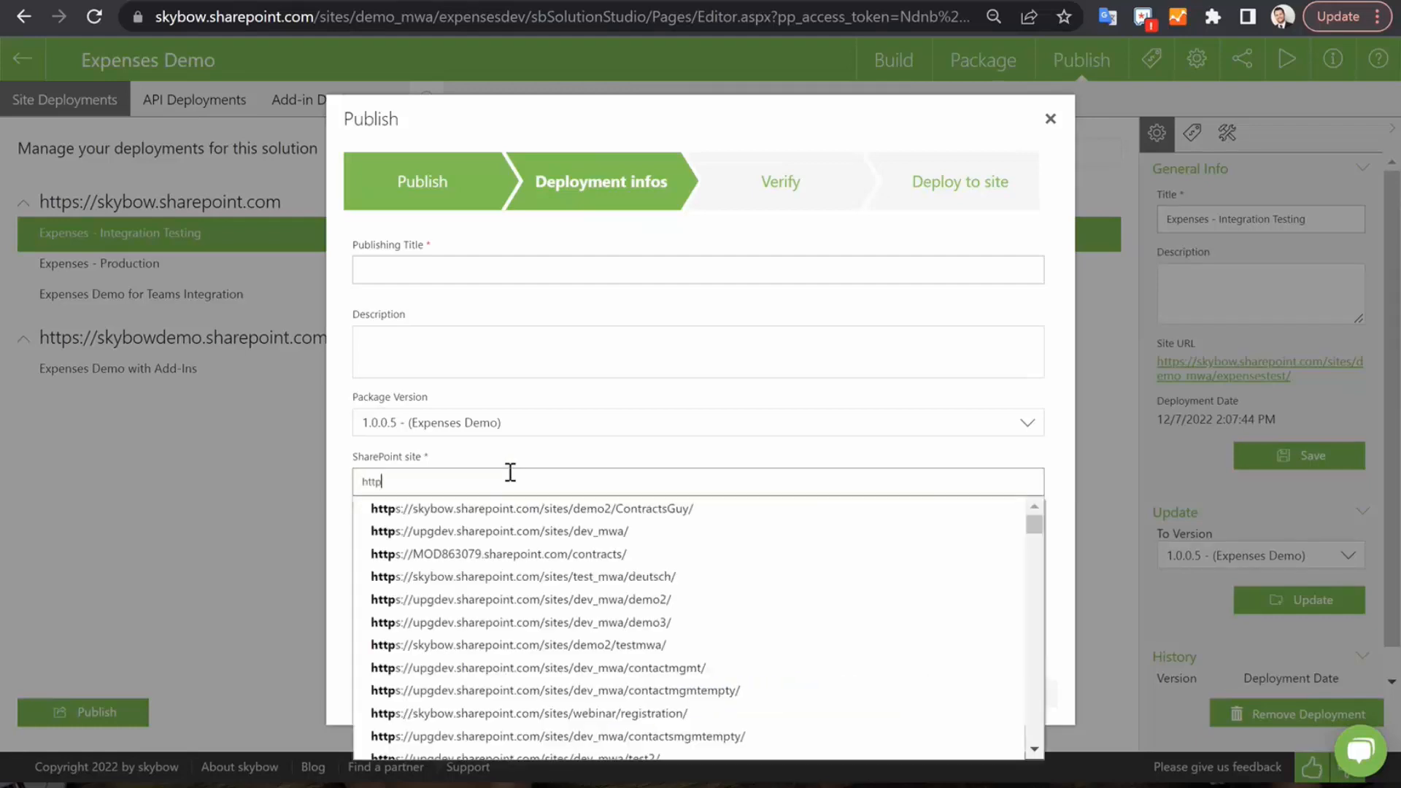
click(521, 655)
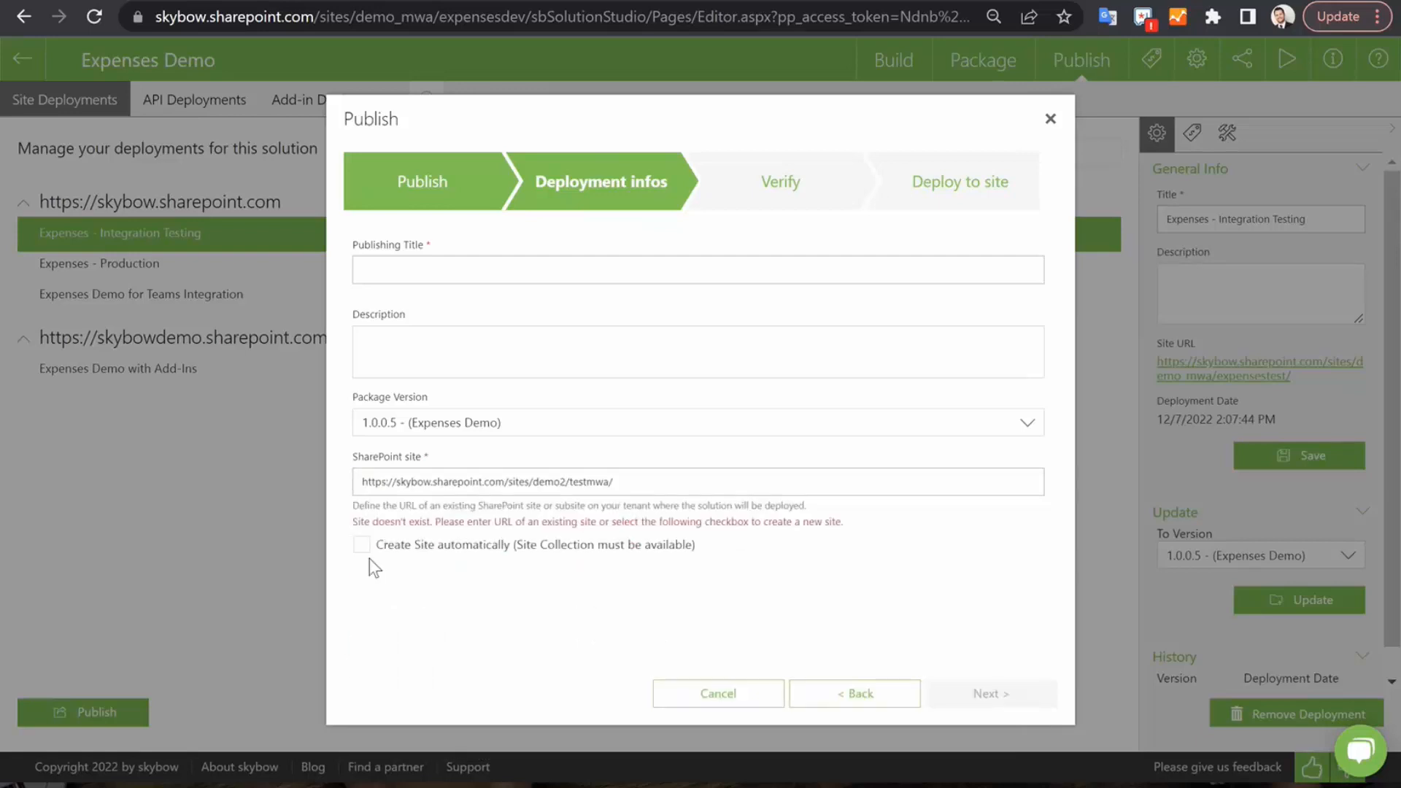
click(361, 545)
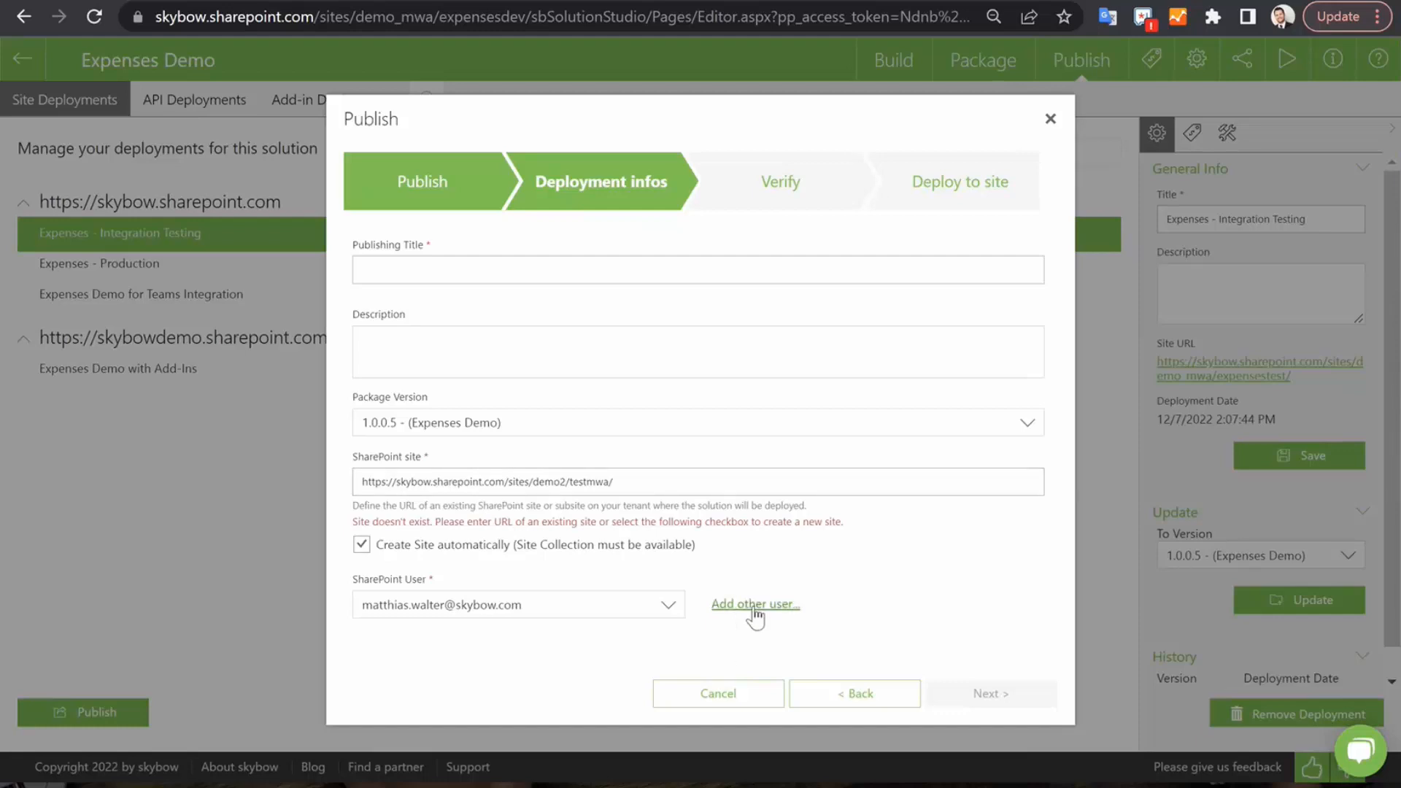
Examine the package versions available for the new publication, keeping 1.0.0.5 - (Expenses Demo)
click(385, 426)
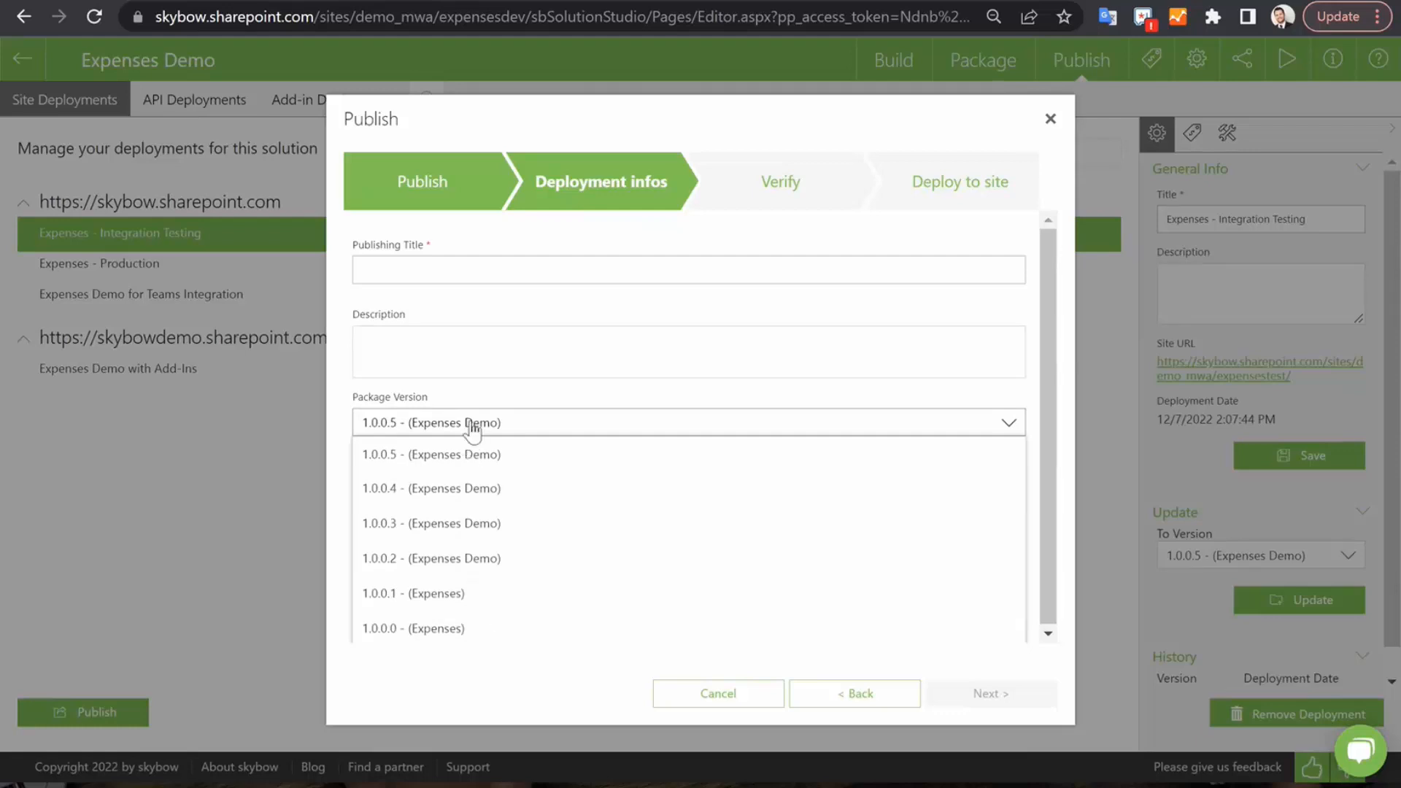
click(511, 388)
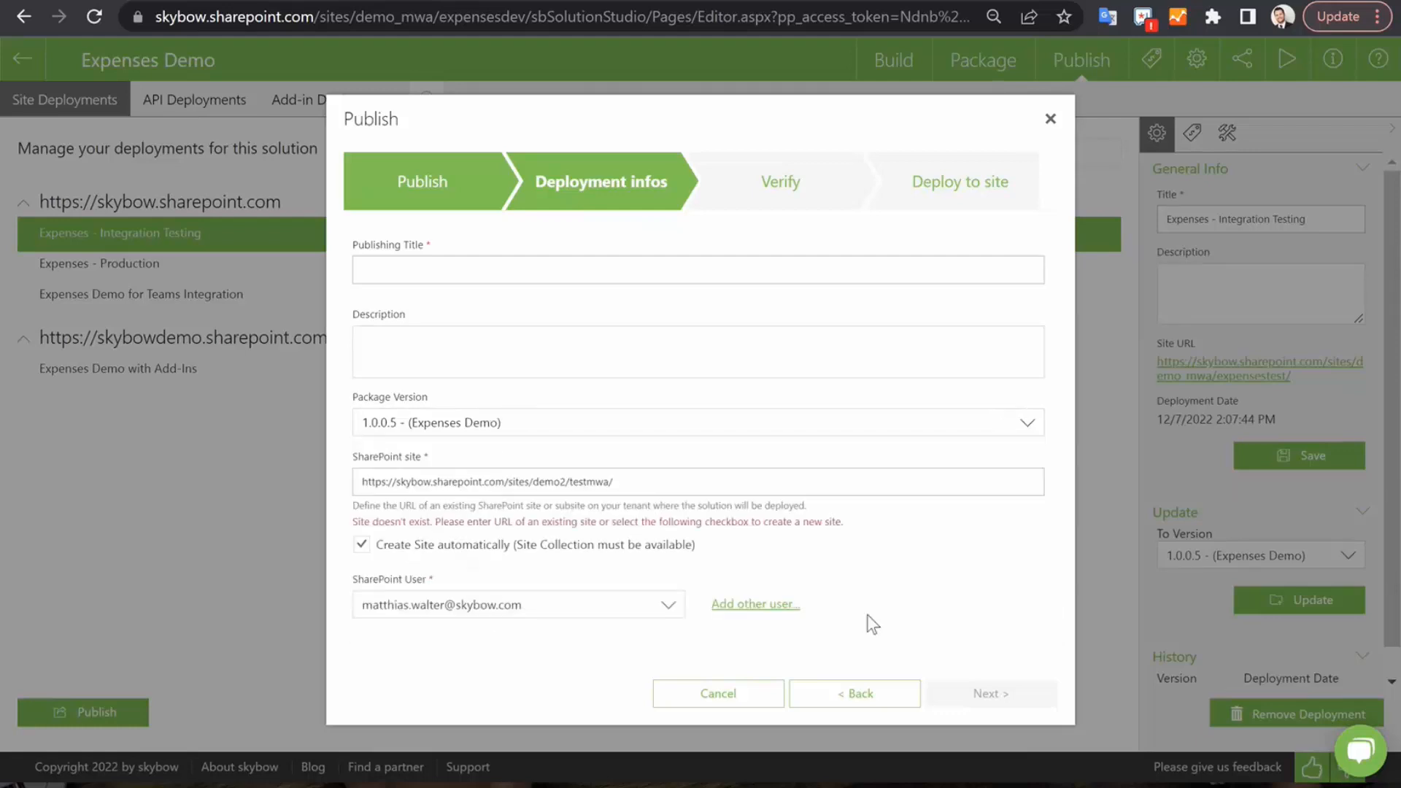
click(453, 545)
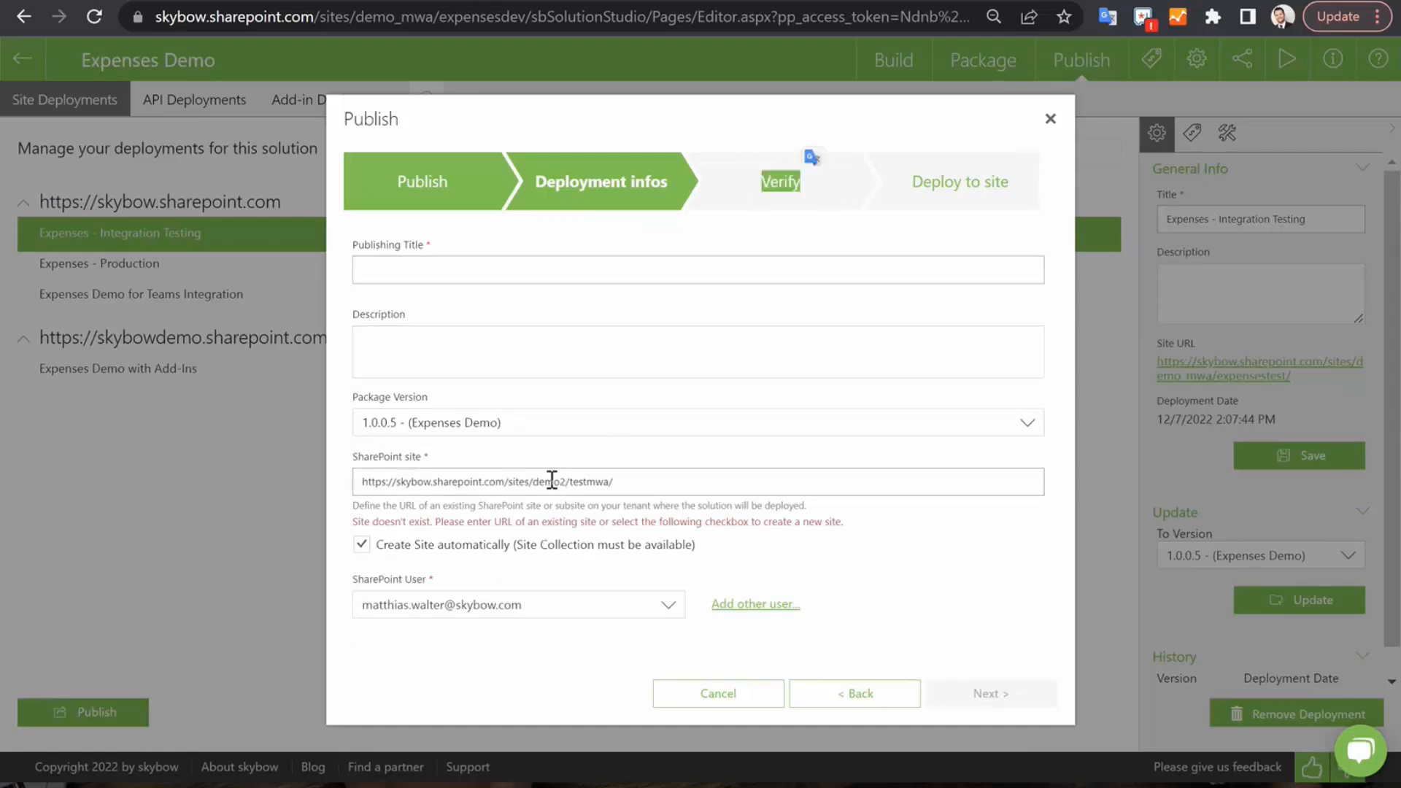
drag(573, 482, 725, 472)
key(BackSpace)
key(BackSpace)
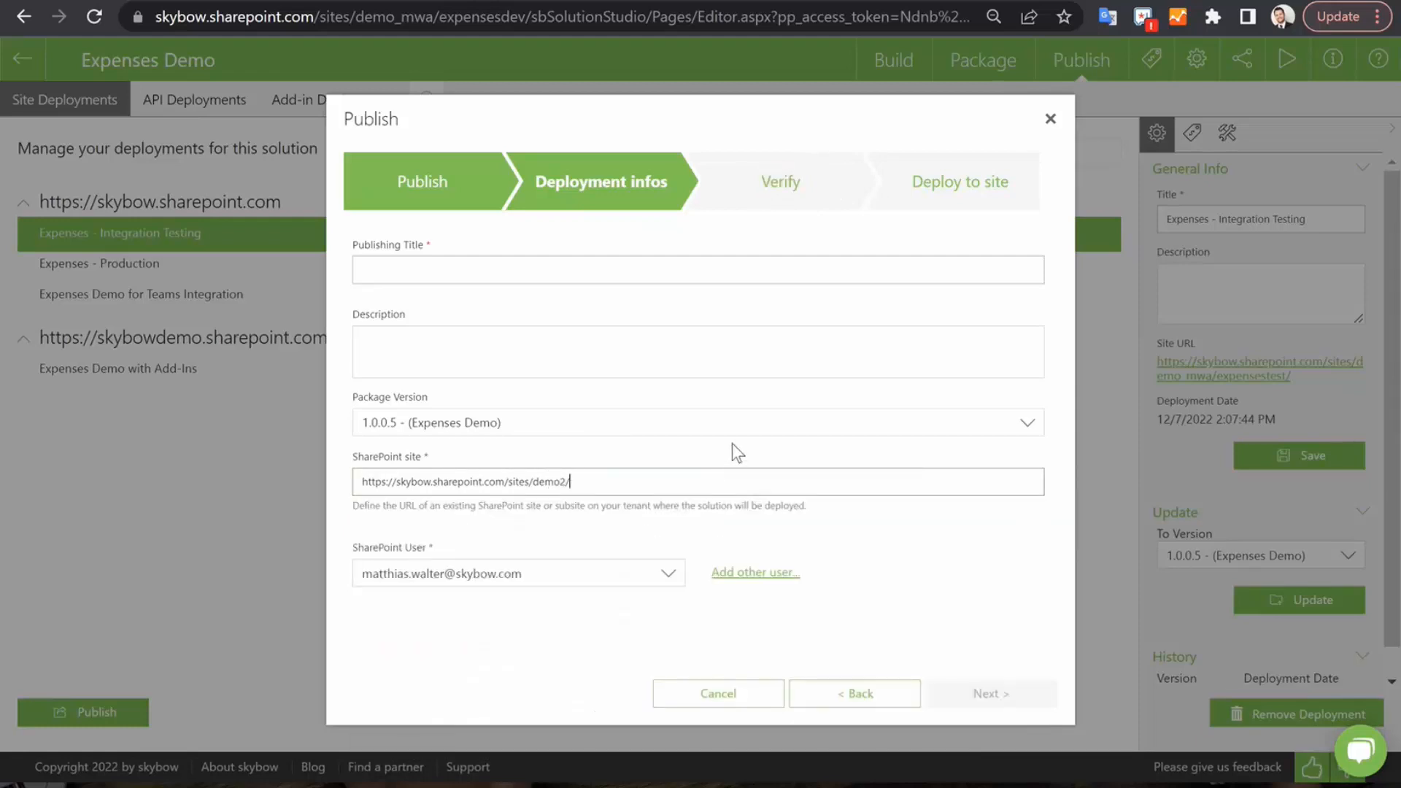
click(398, 270)
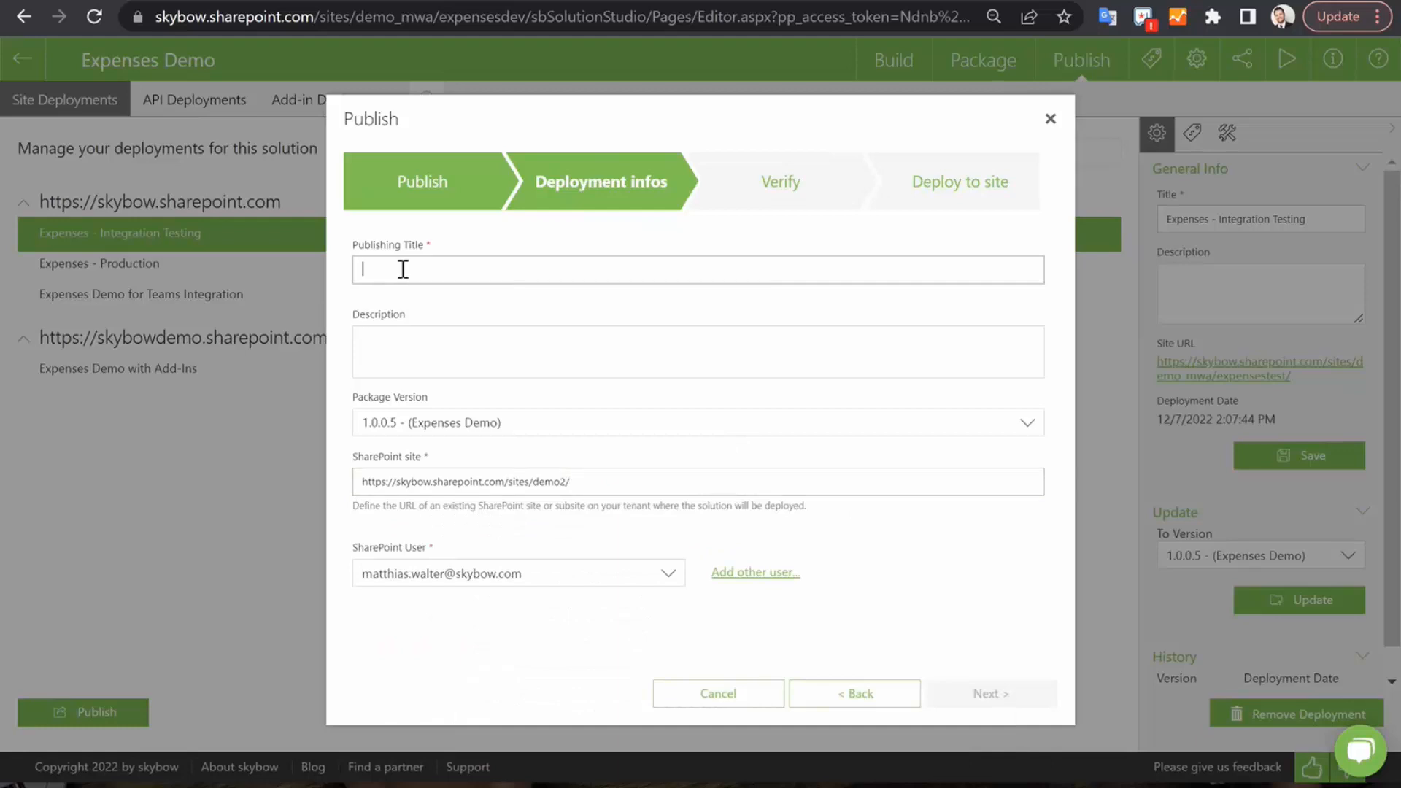
text(test)
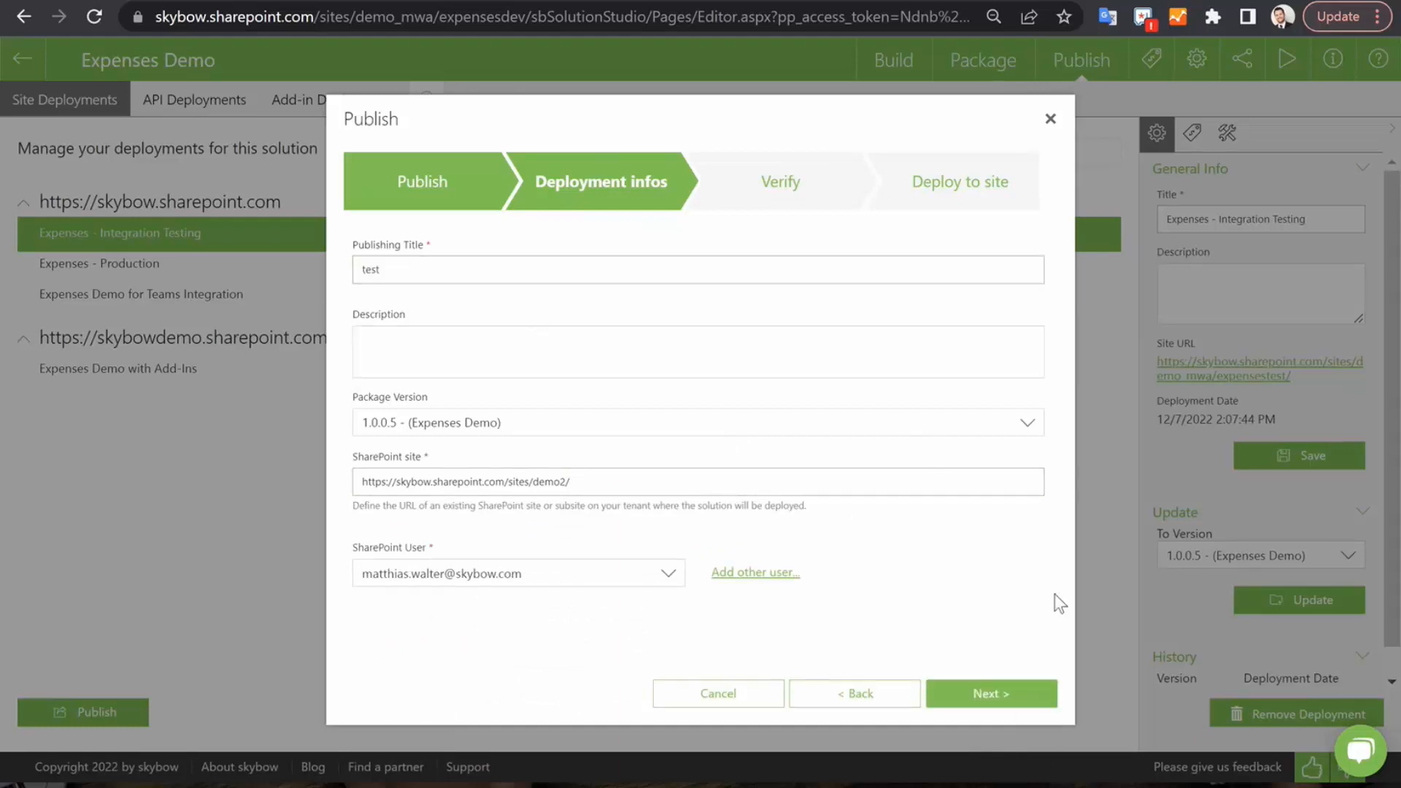
click(975, 693)
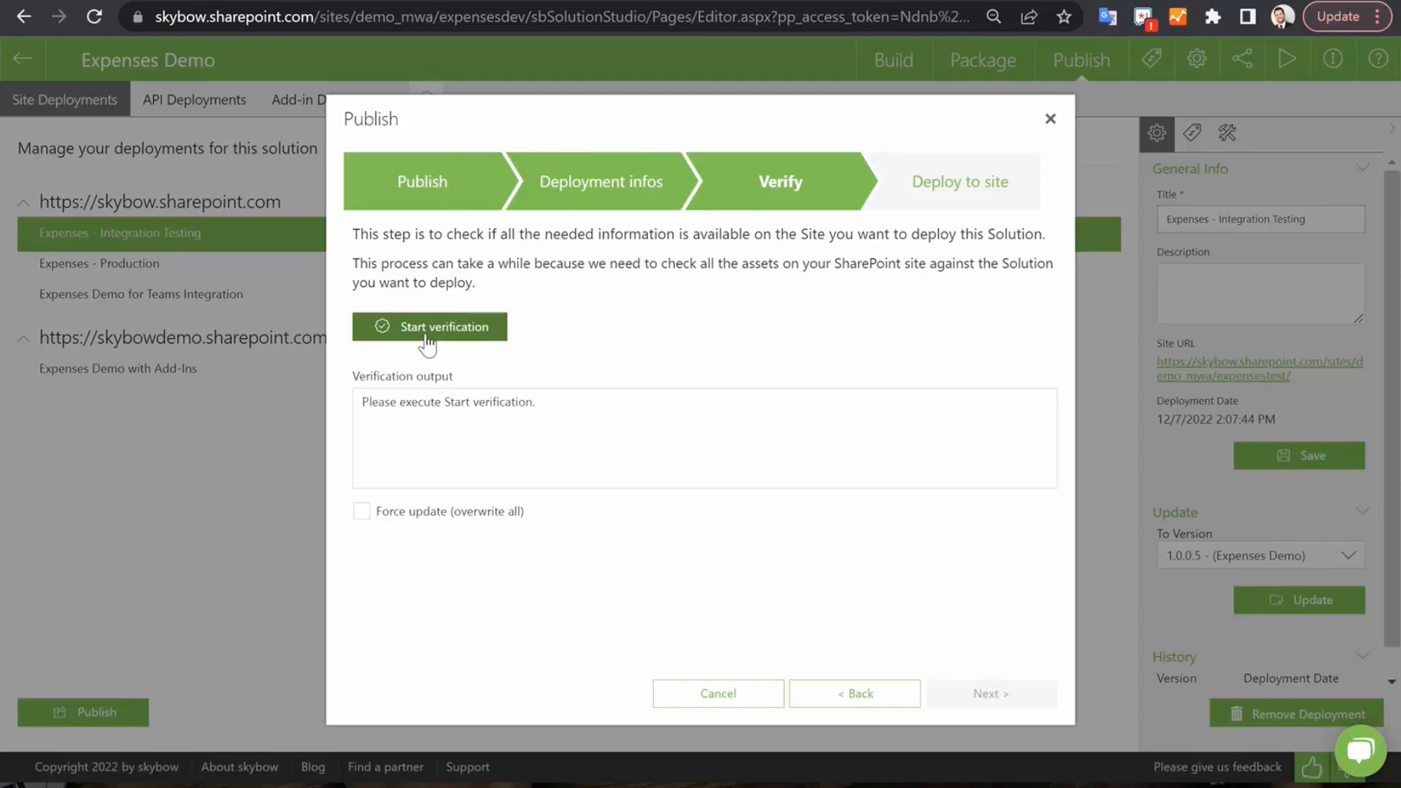
Look over the verification stage and its Force update option, and close the publishing wizard without starting verification
drag(378, 402, 645, 462)
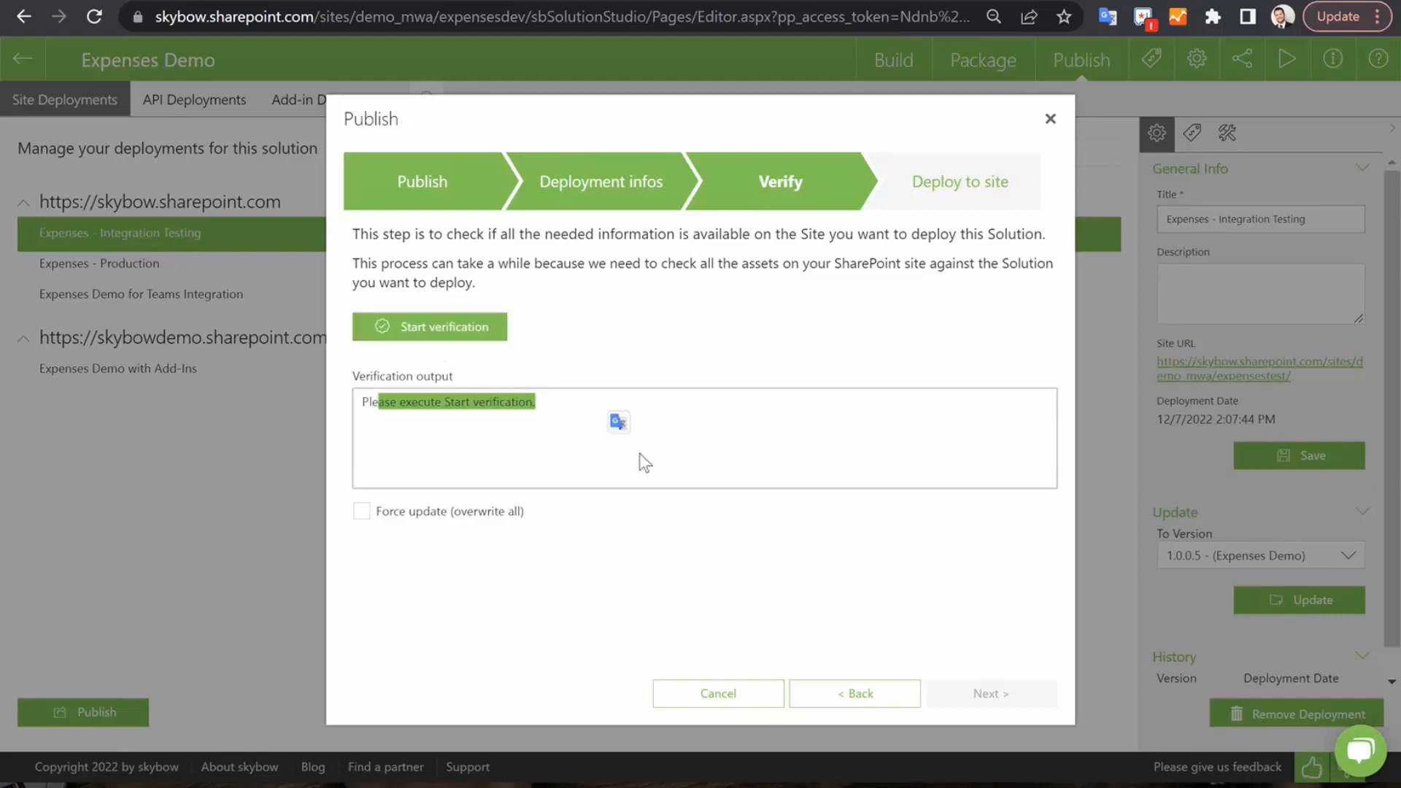
click(362, 511)
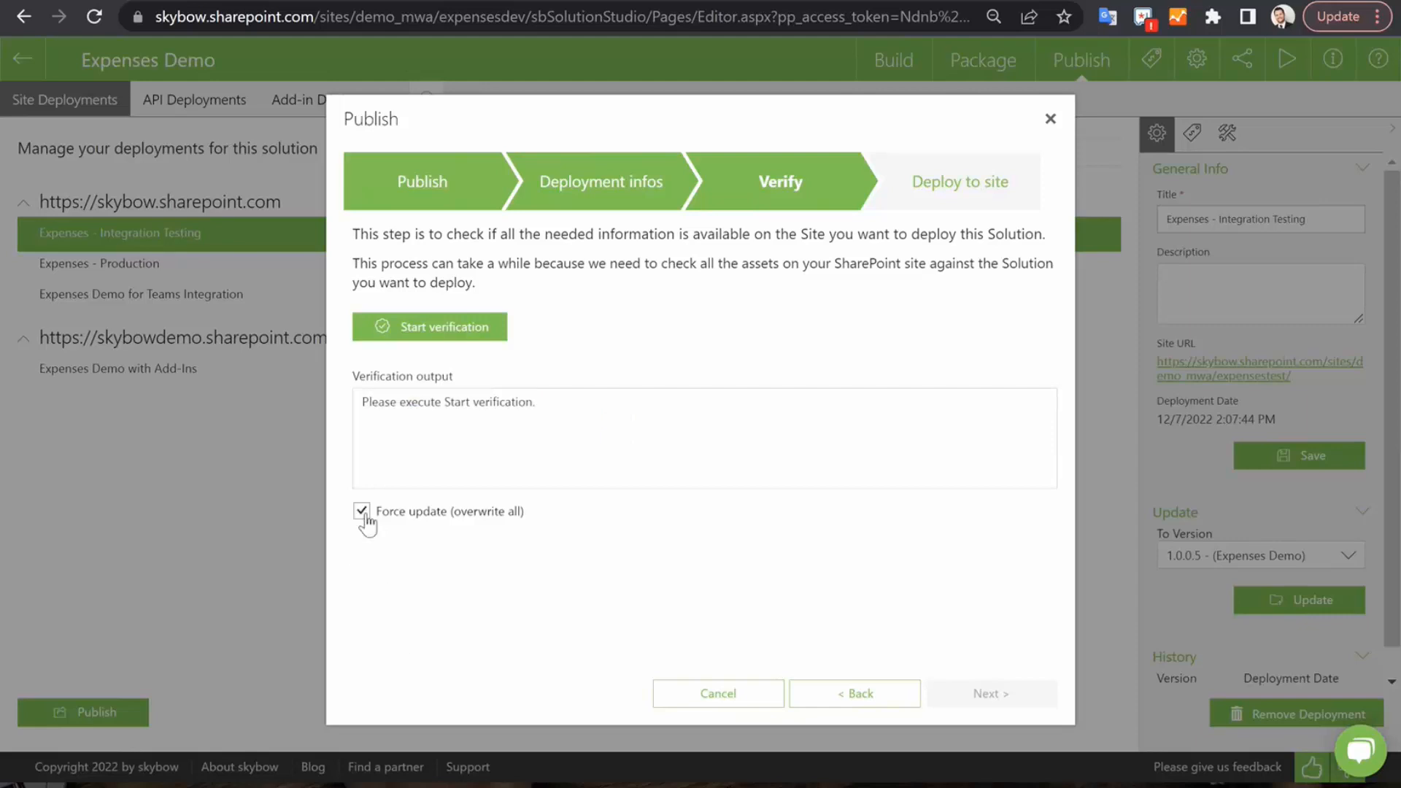
click(362, 512)
click(1050, 119)
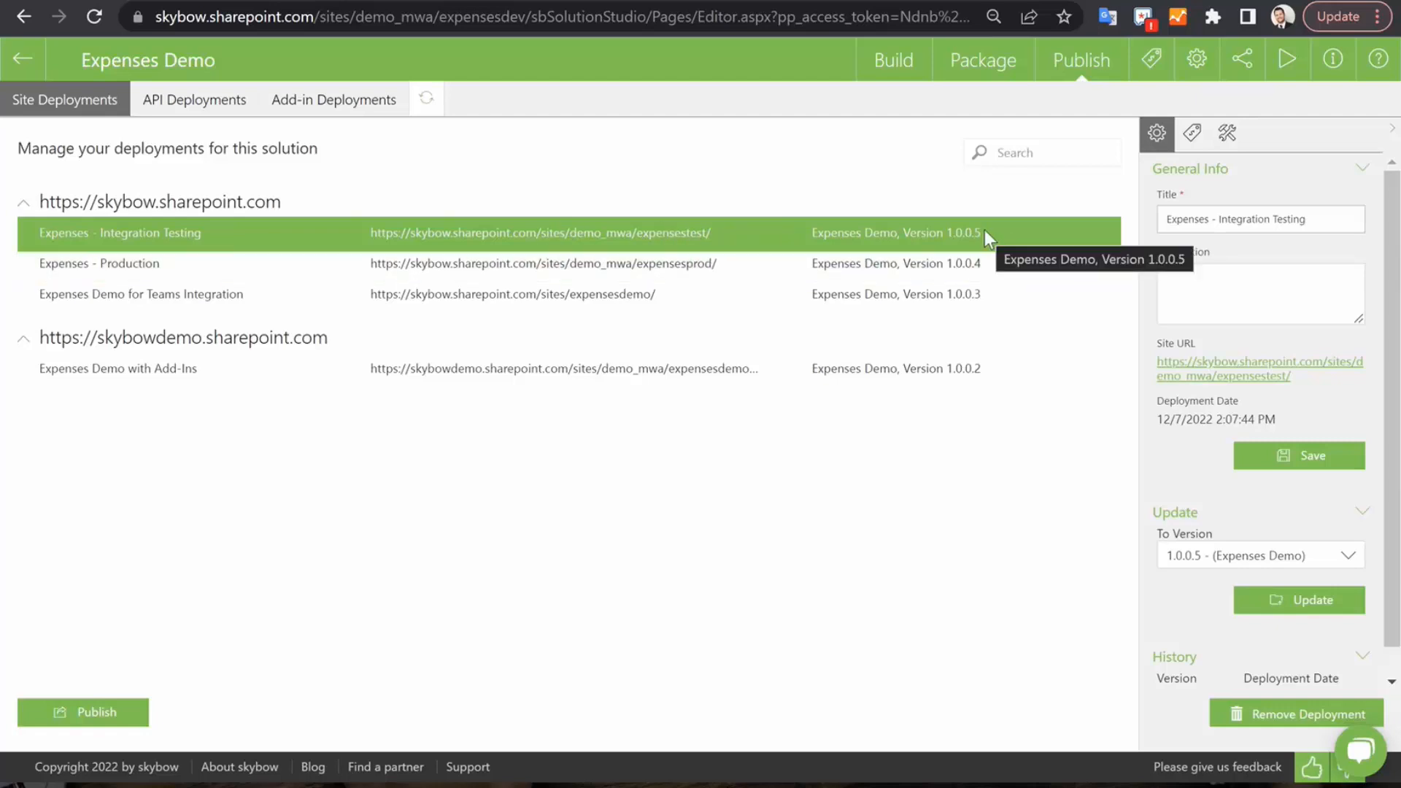
Review the Expenses - Production deployment's details, version history and the package versions offered for updating
click(689, 265)
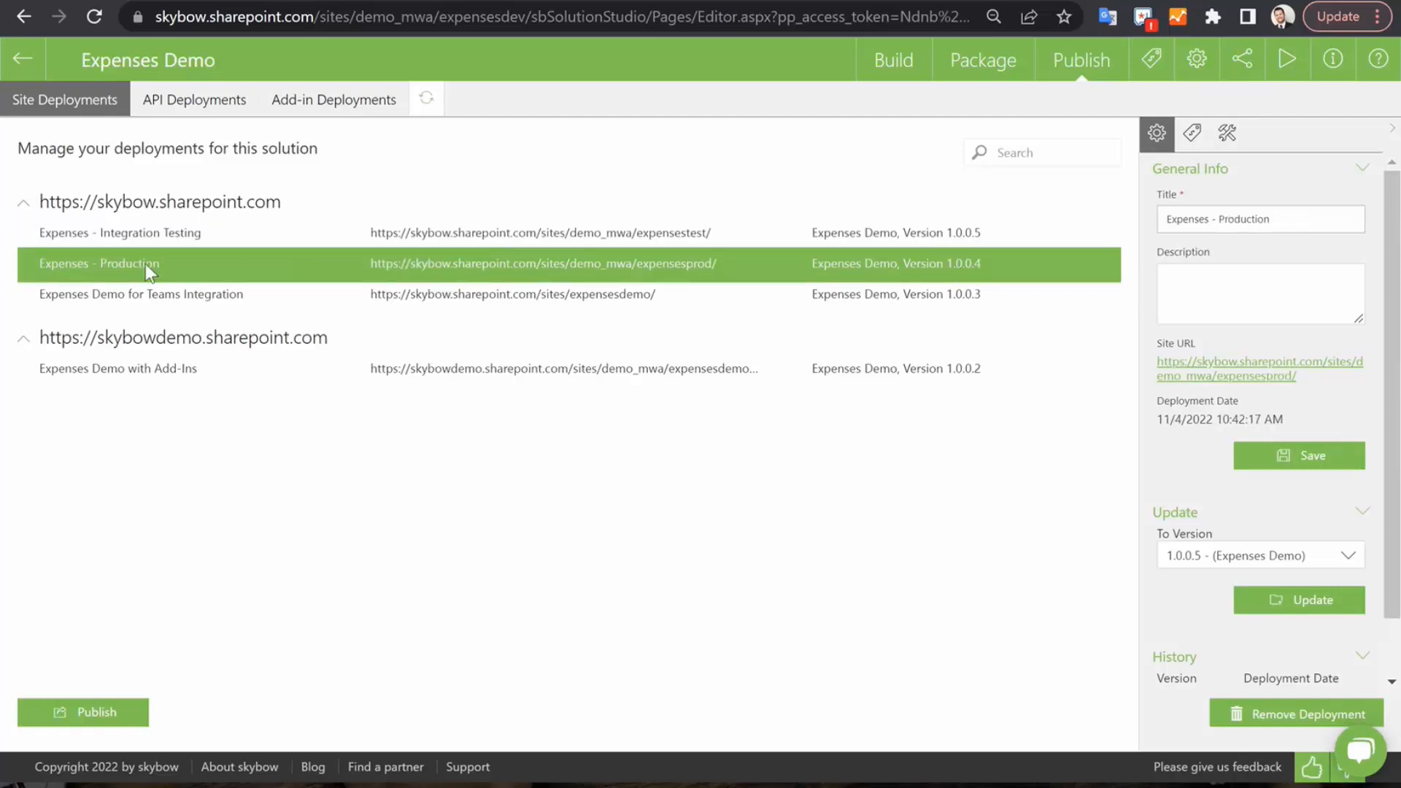
scroll(1241, 511, down, 1)
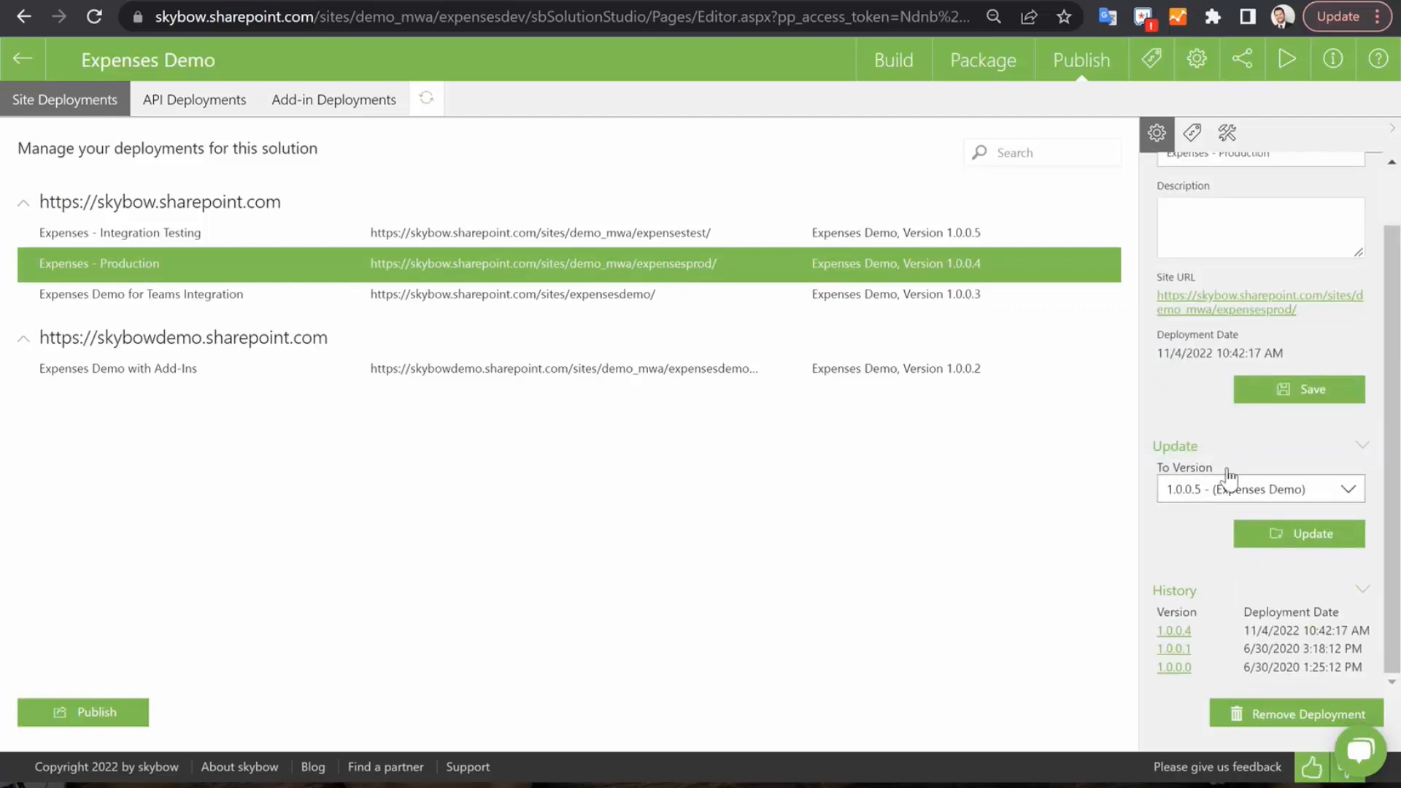
scroll(1211, 474, up, 1)
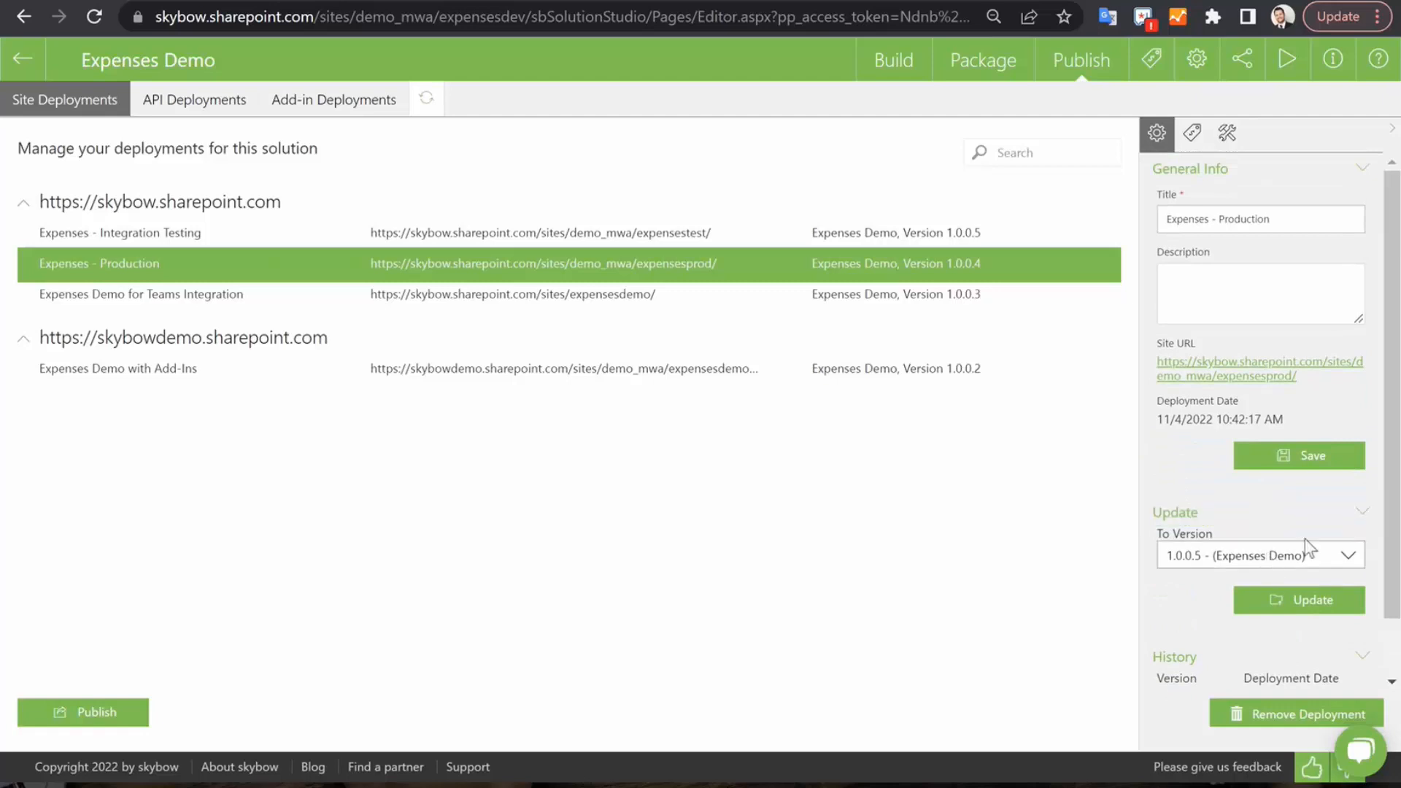
click(1199, 567)
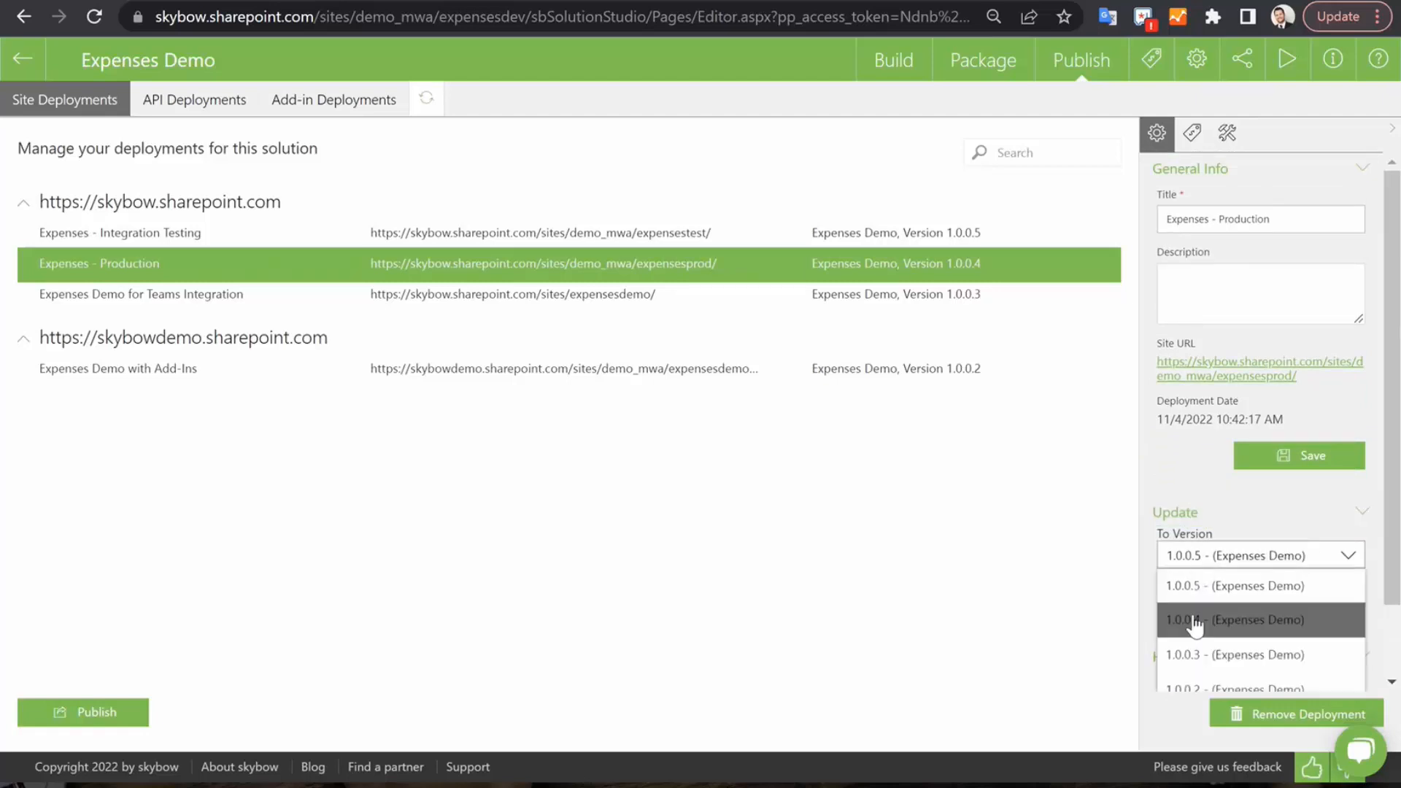
click(1199, 563)
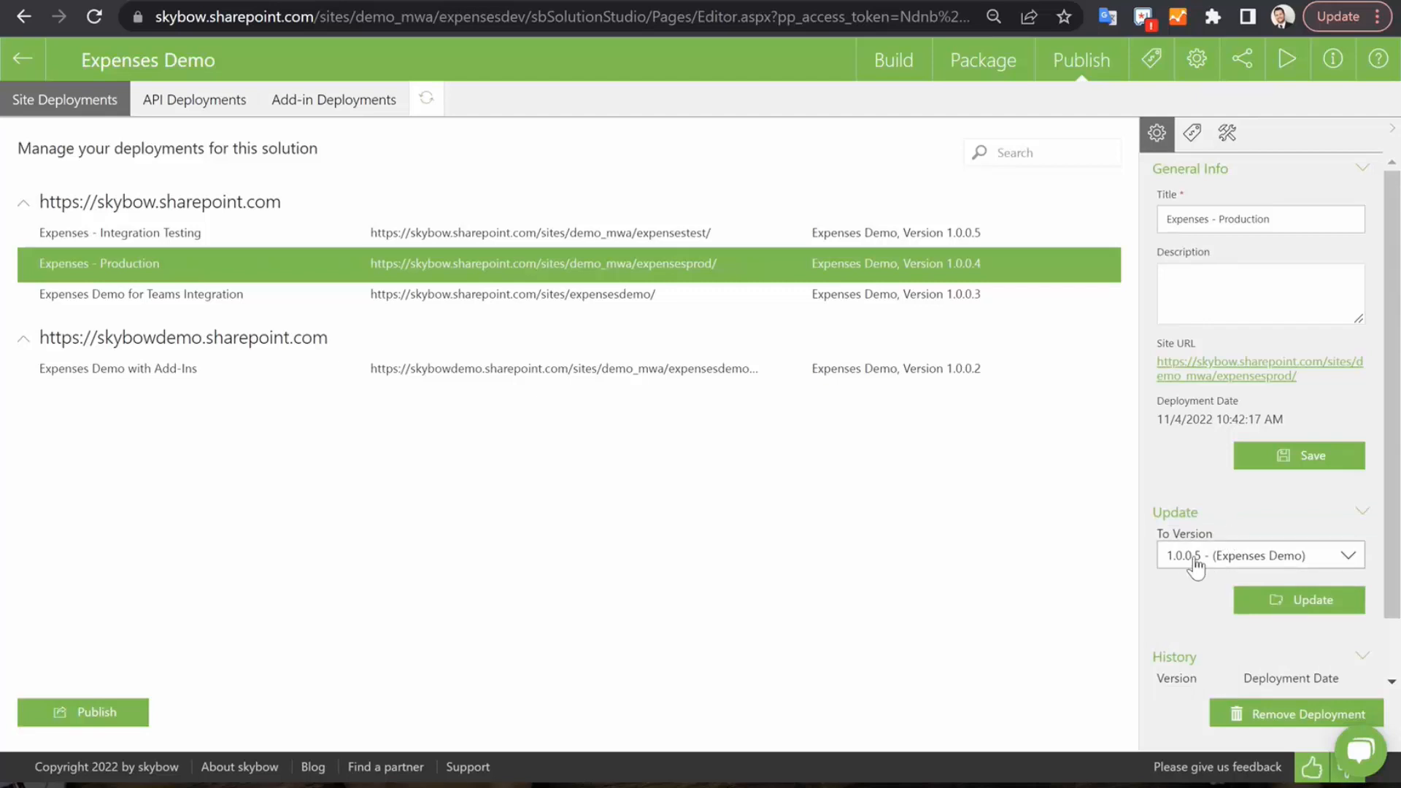
Open the update of the Expenses - Production deployment to version 1.0.0.5 and examine its title, package version and target site
click(1314, 601)
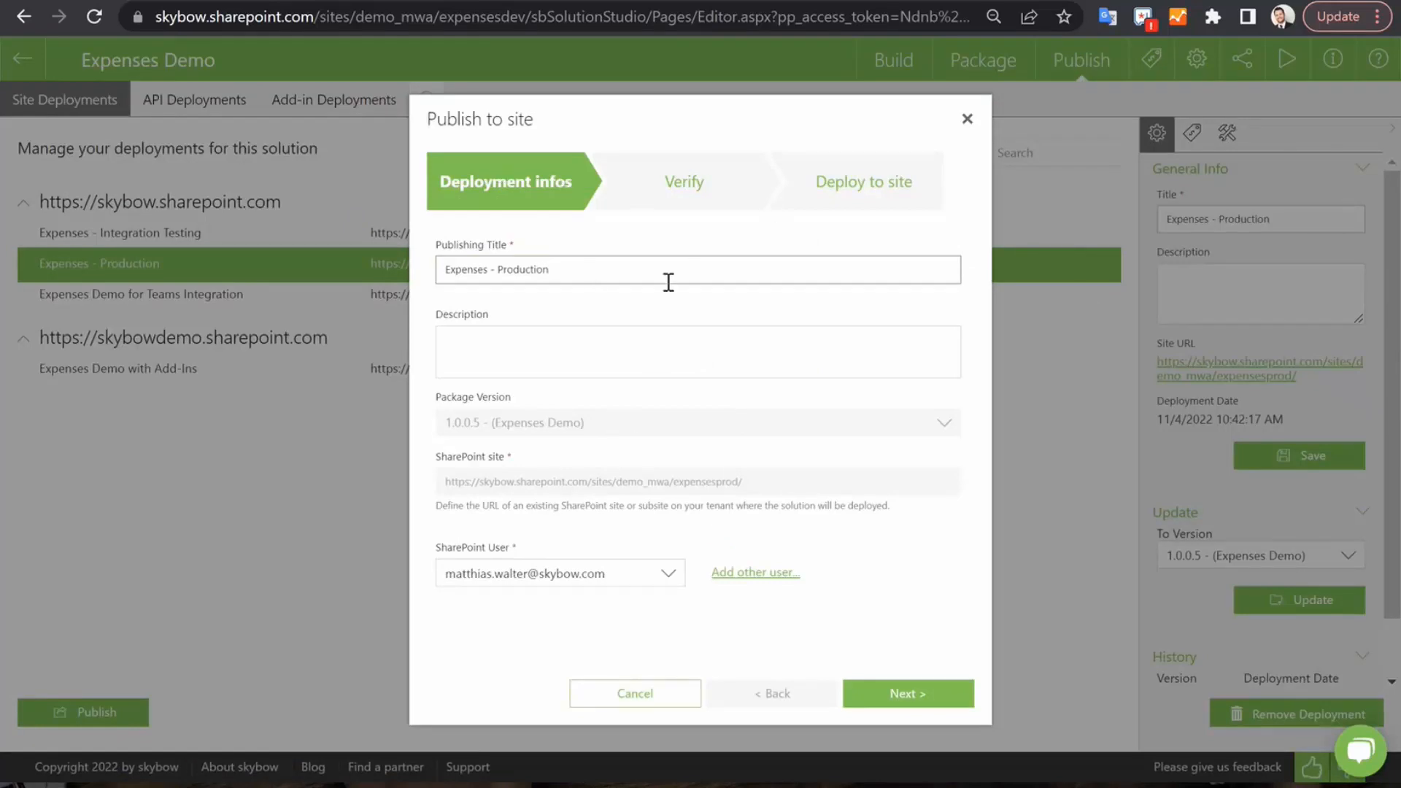
drag(622, 282, 396, 293)
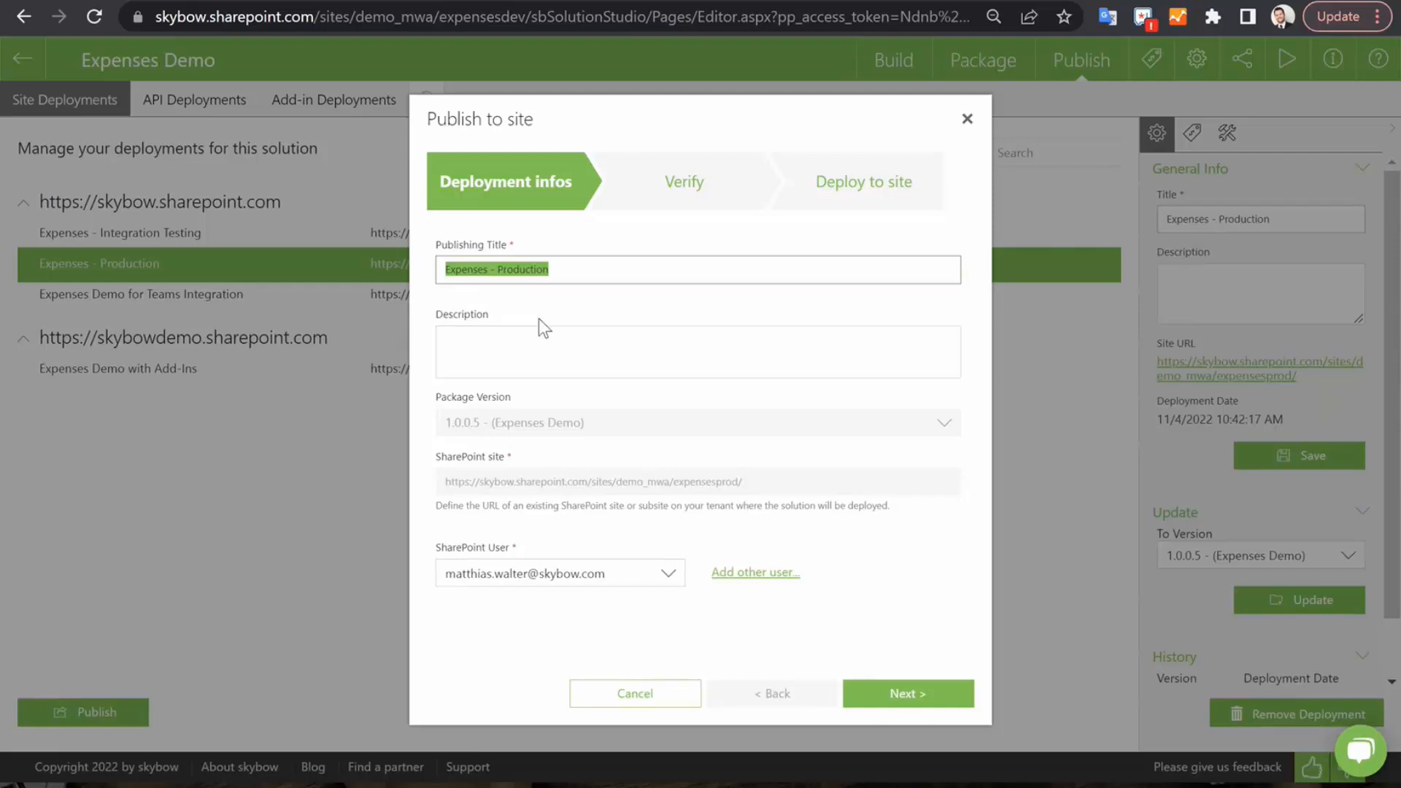
click(450, 269)
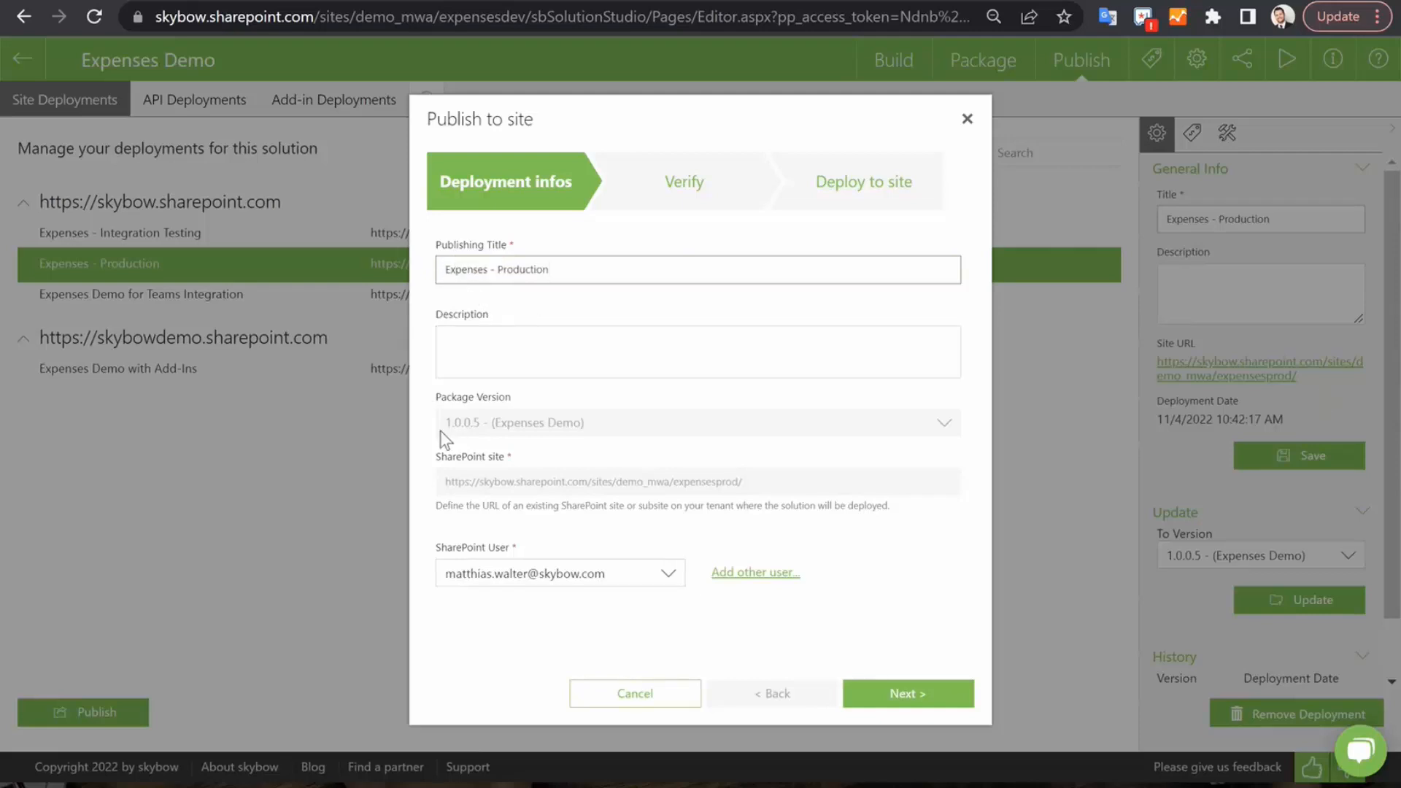
drag(454, 423, 583, 425)
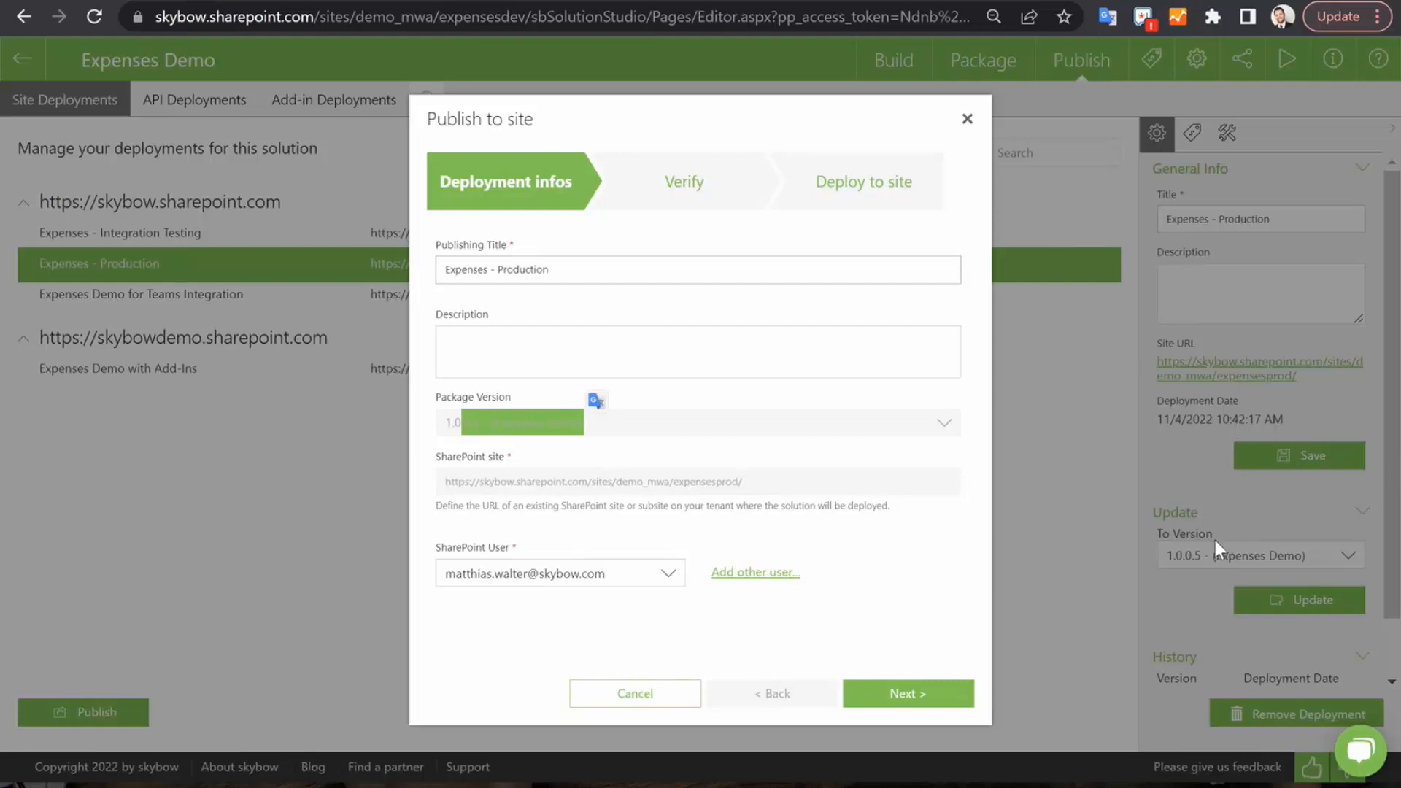
drag(484, 482, 803, 487)
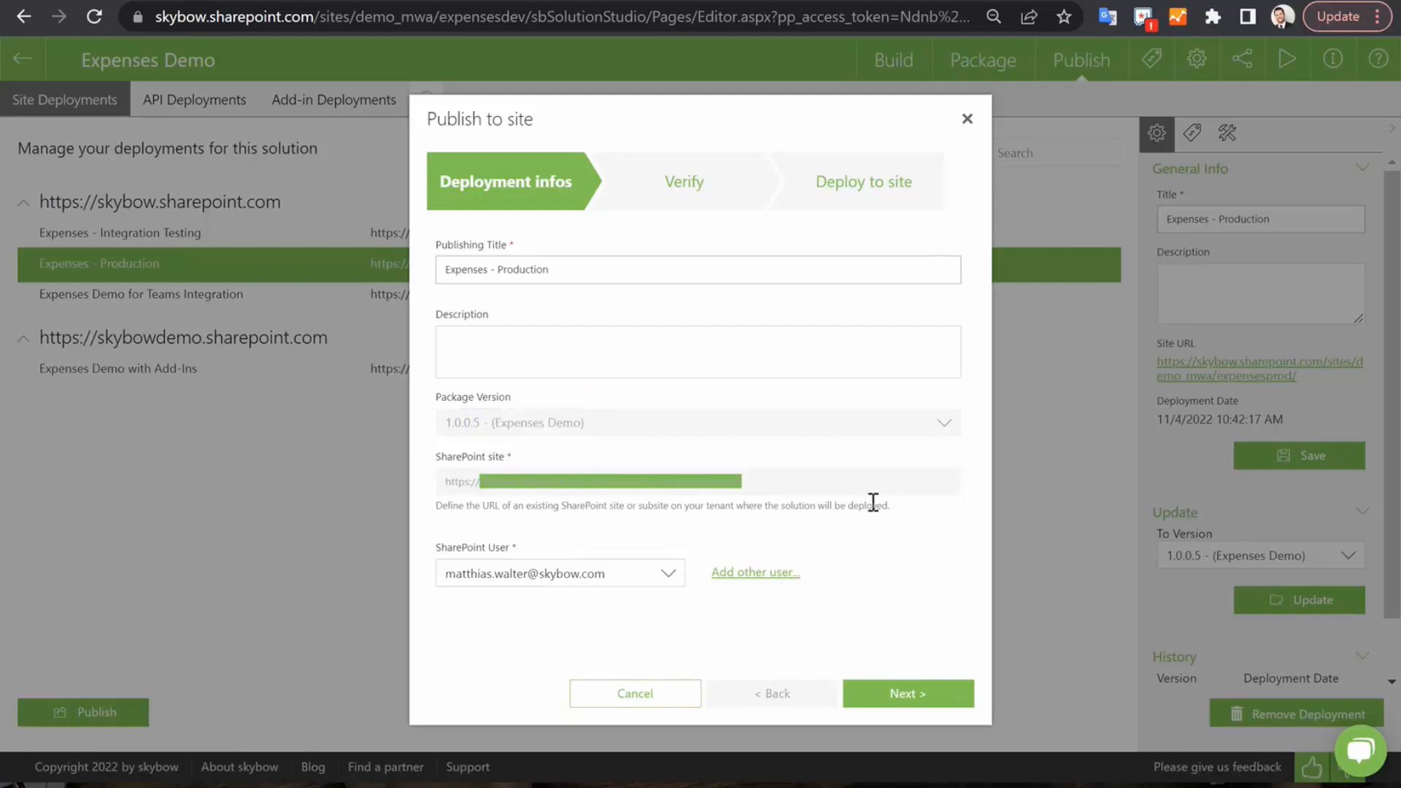
click(826, 489)
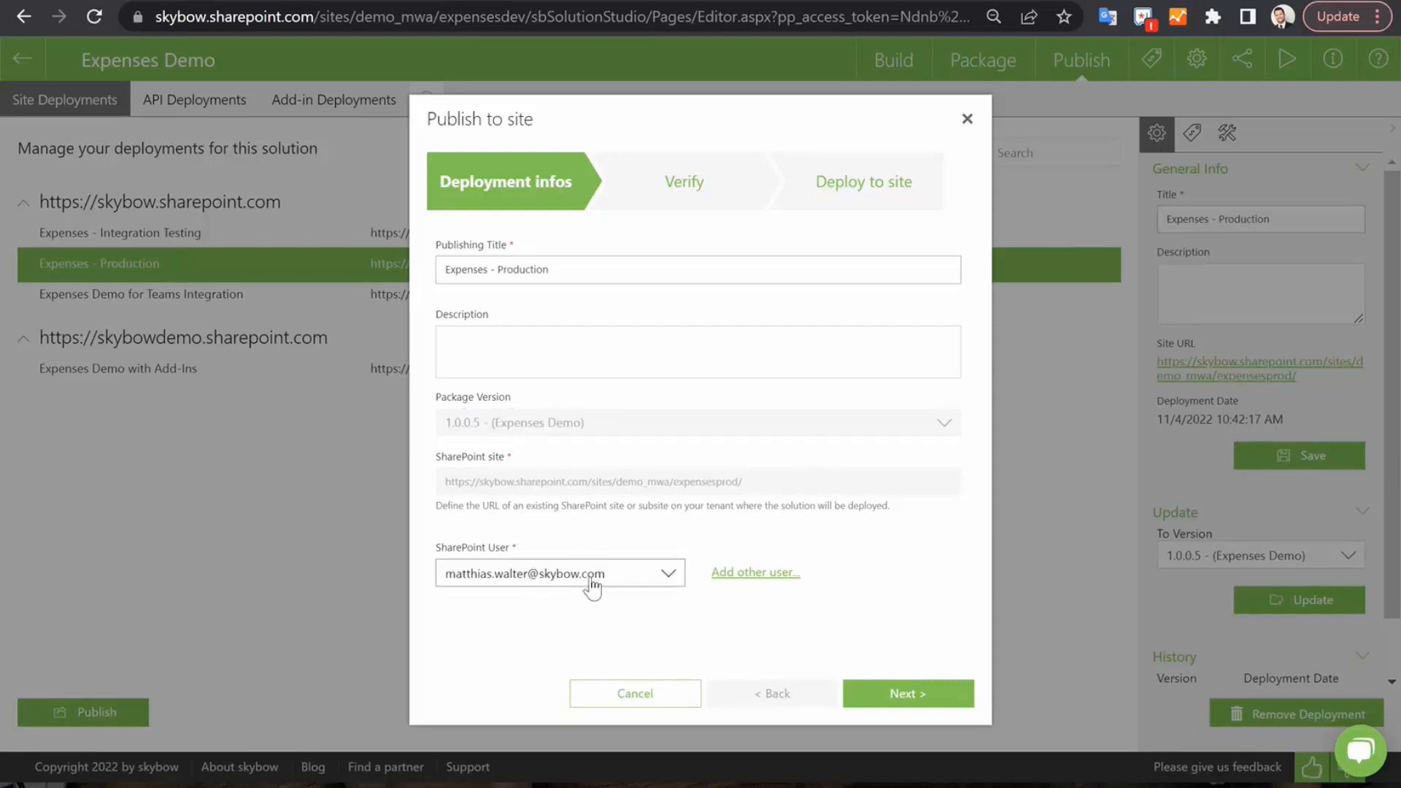
Start the verification for the Expenses - Production update and close the wizard without deploying
click(912, 697)
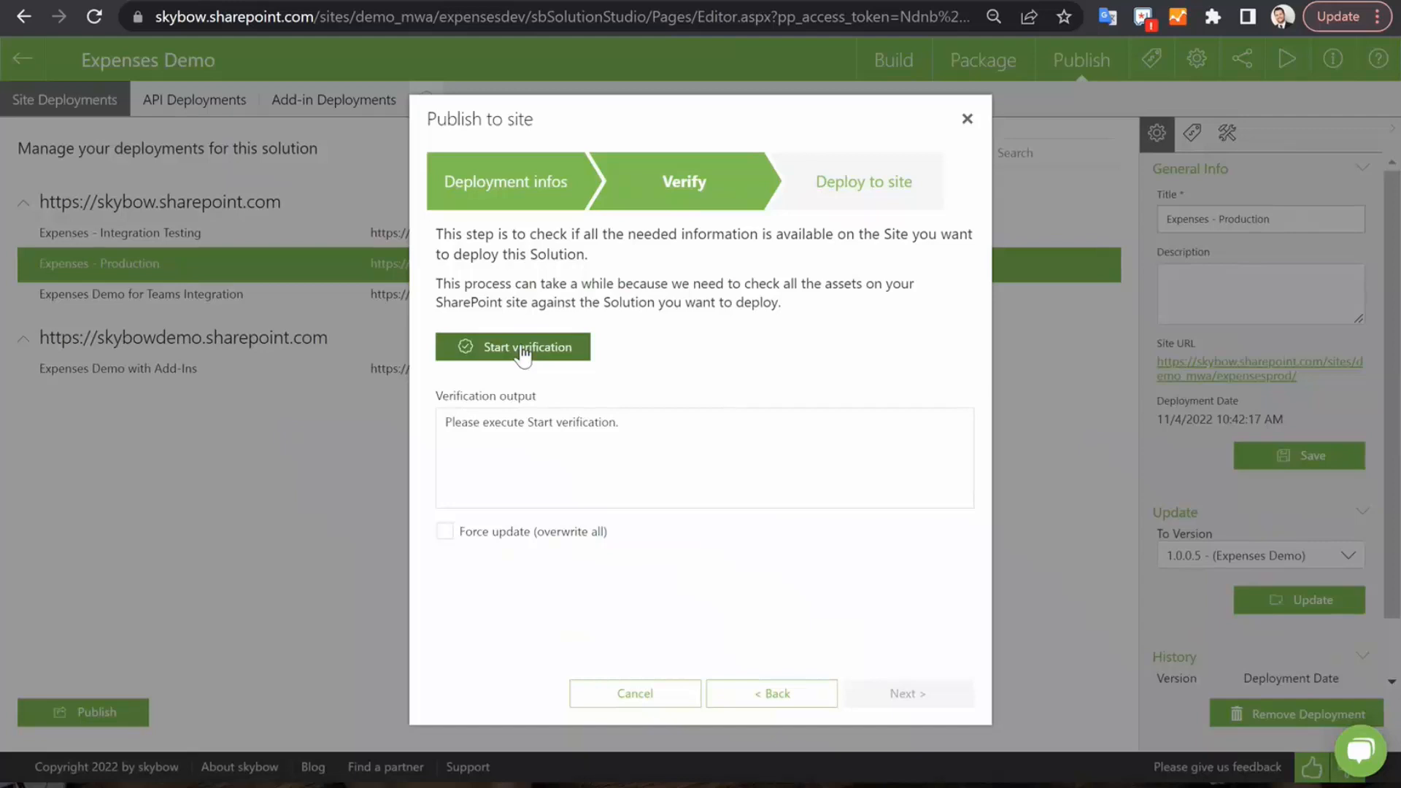
click(523, 350)
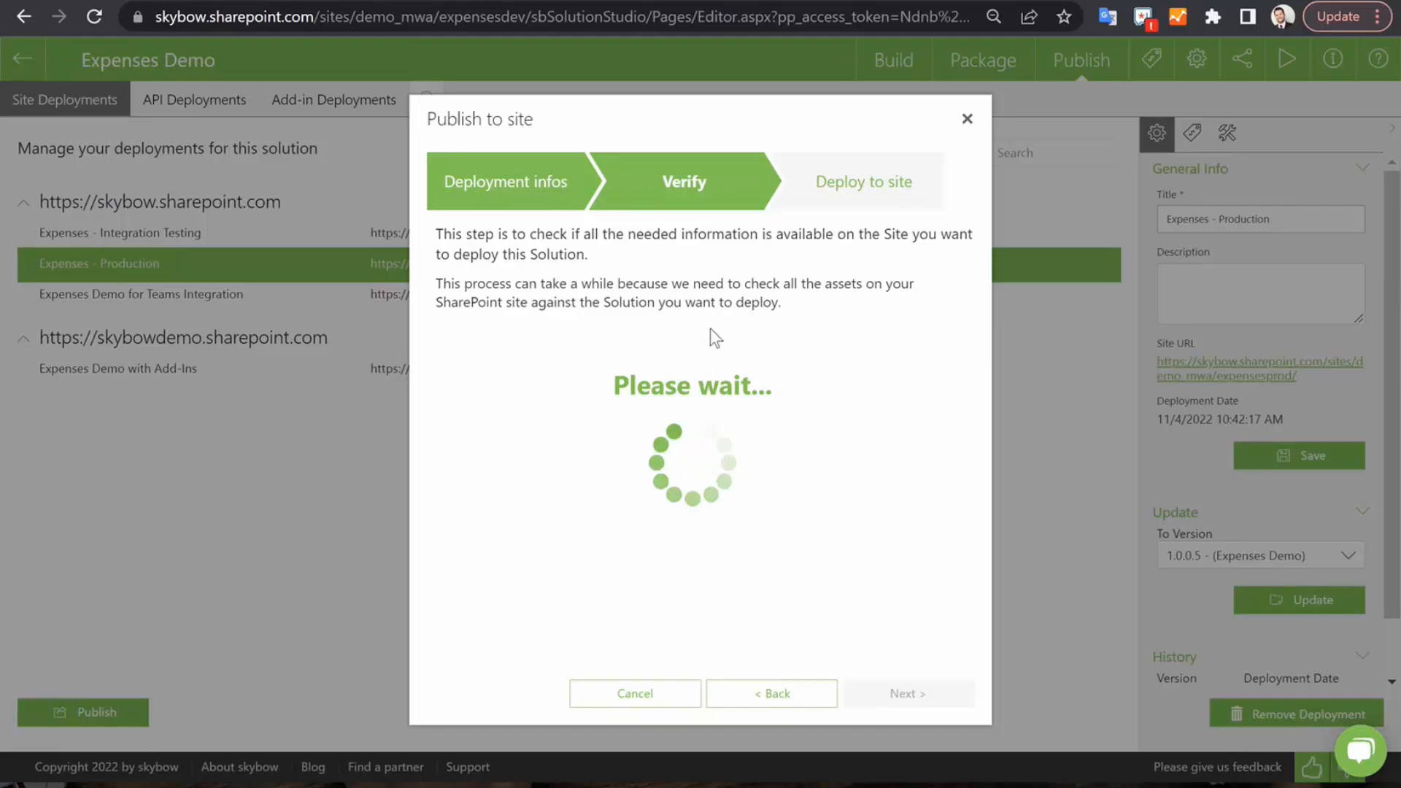
click(967, 120)
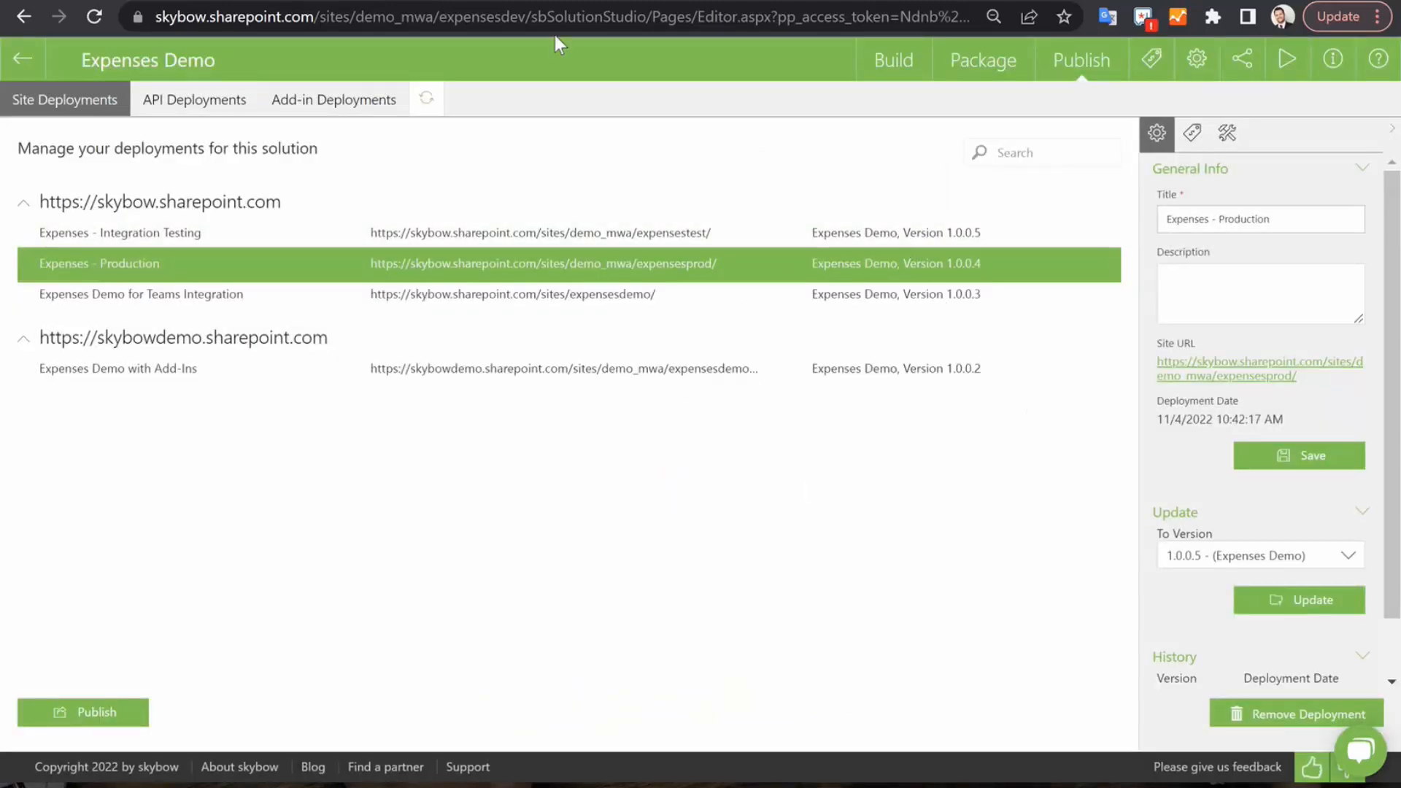
Review the solution's packages, inspecting the details and packaging infos of Expenses Demo 1.0.0.5 and 1.0.0.4
click(983, 60)
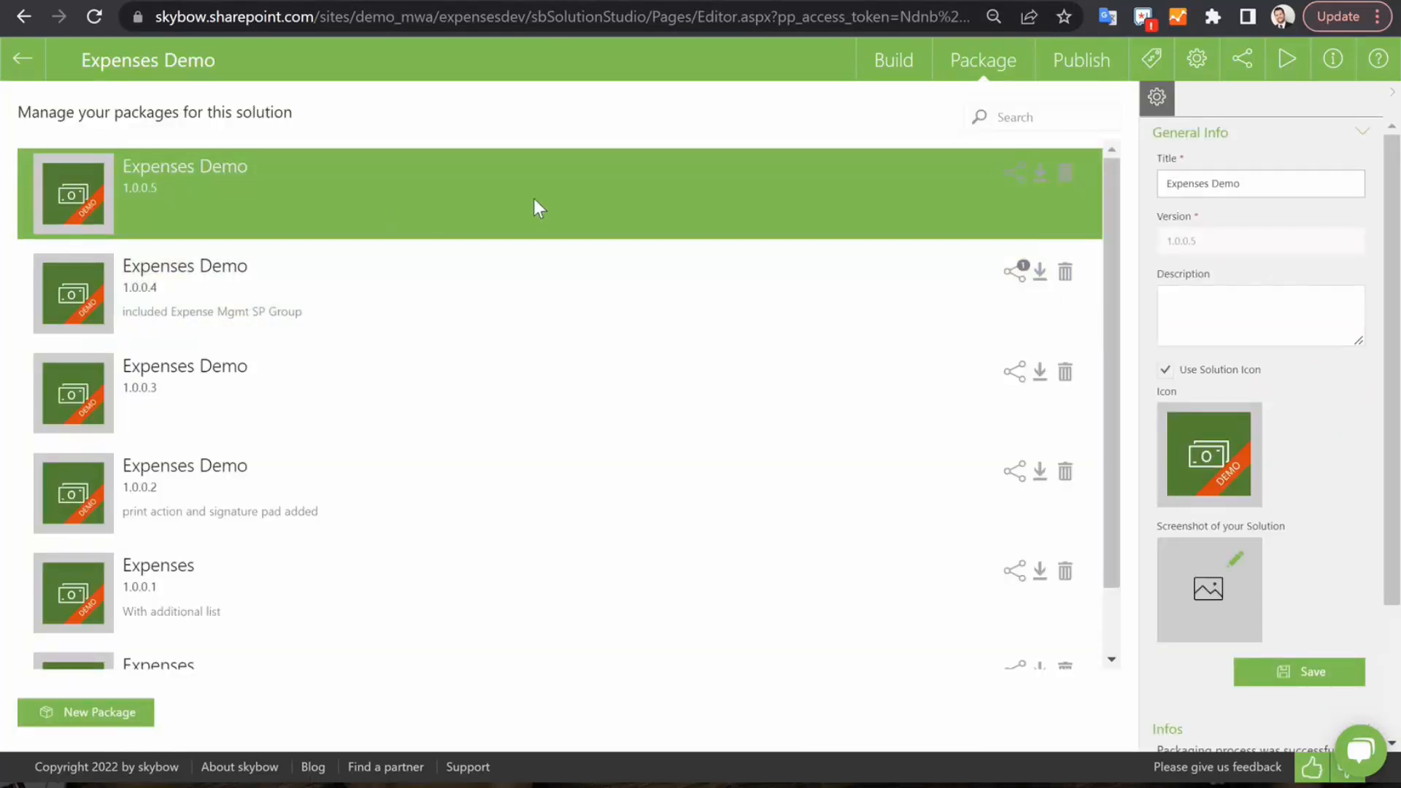
scroll(1335, 565, down, 3)
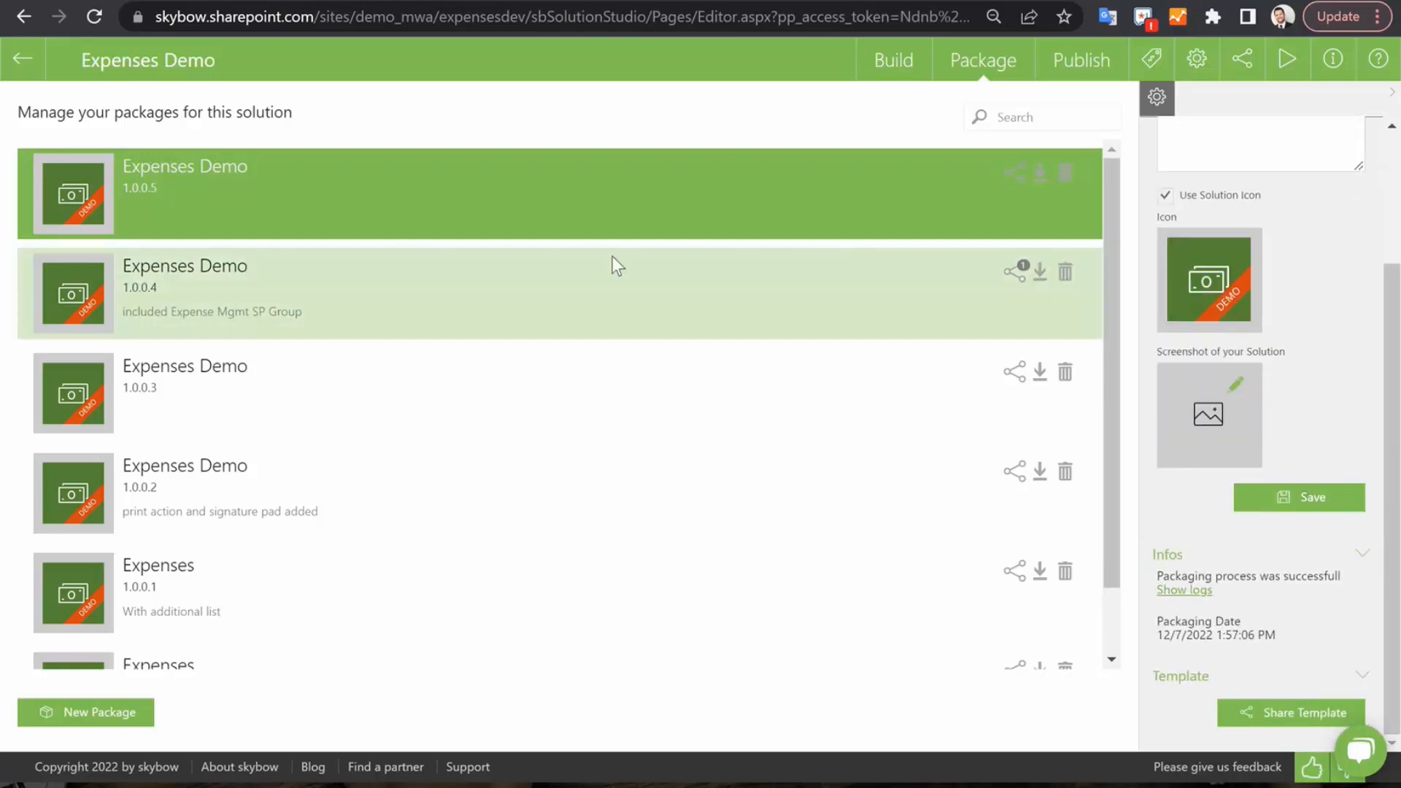
click(476, 260)
click(475, 172)
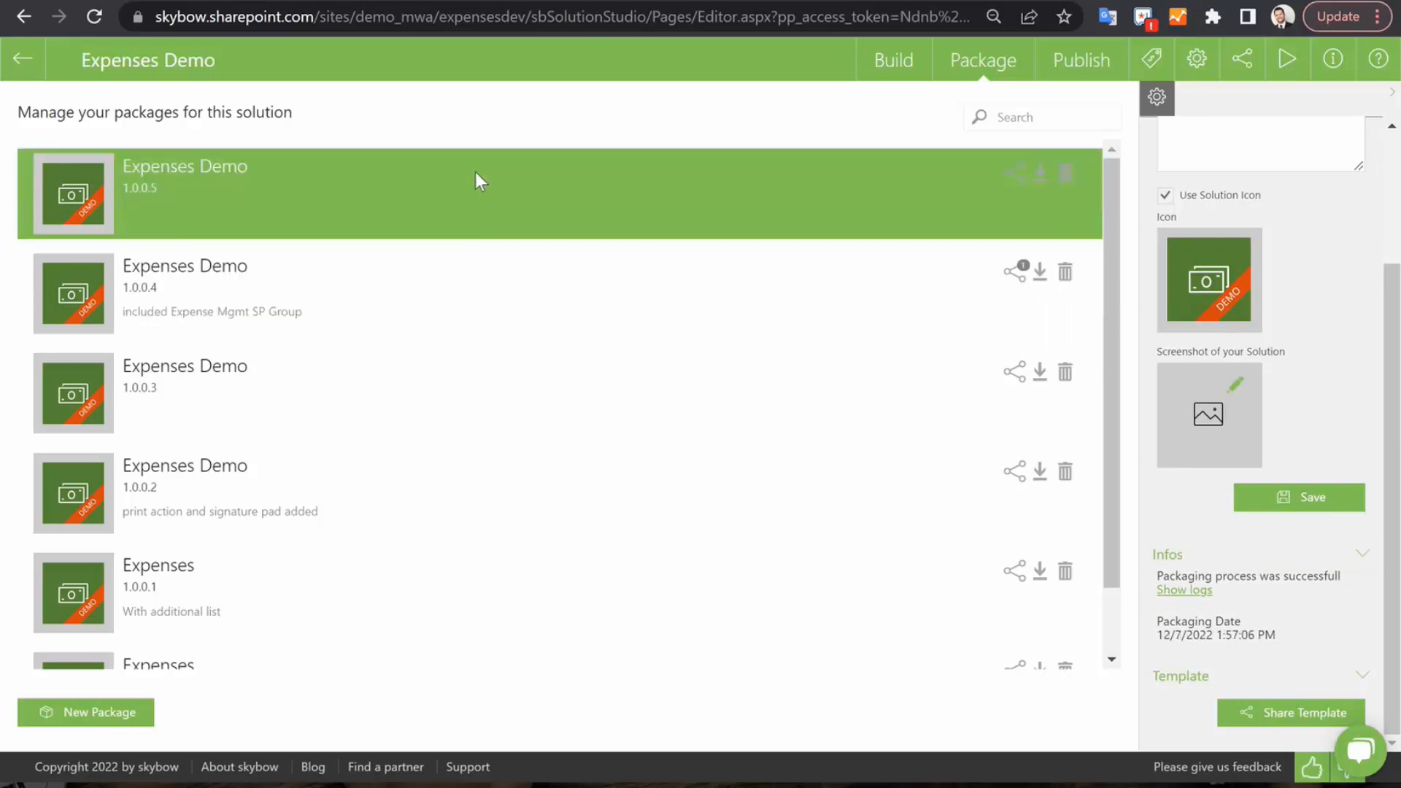
click(513, 304)
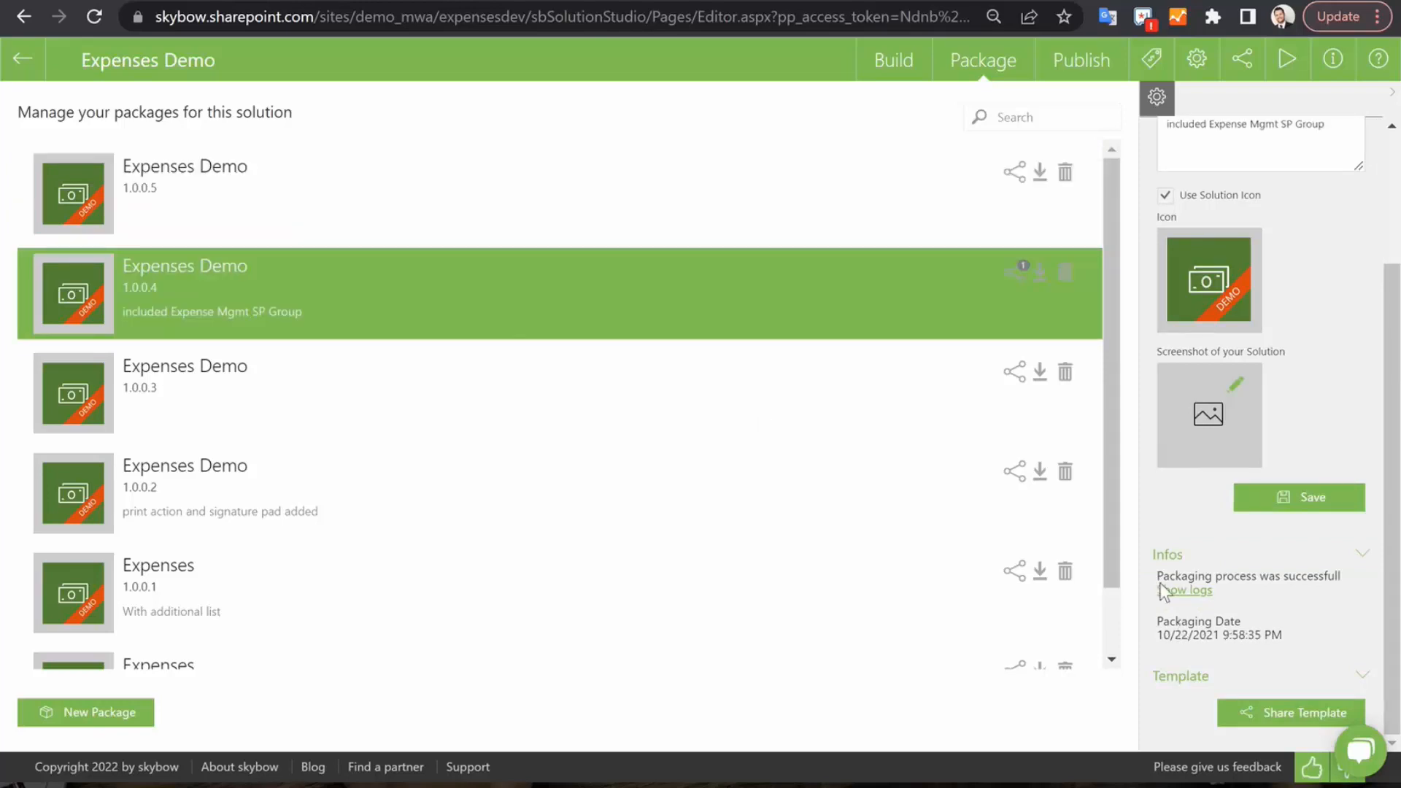
Look through the packaging logs of Expenses Demo 1.0.0.4 and their filter options, and close the logs
click(1185, 590)
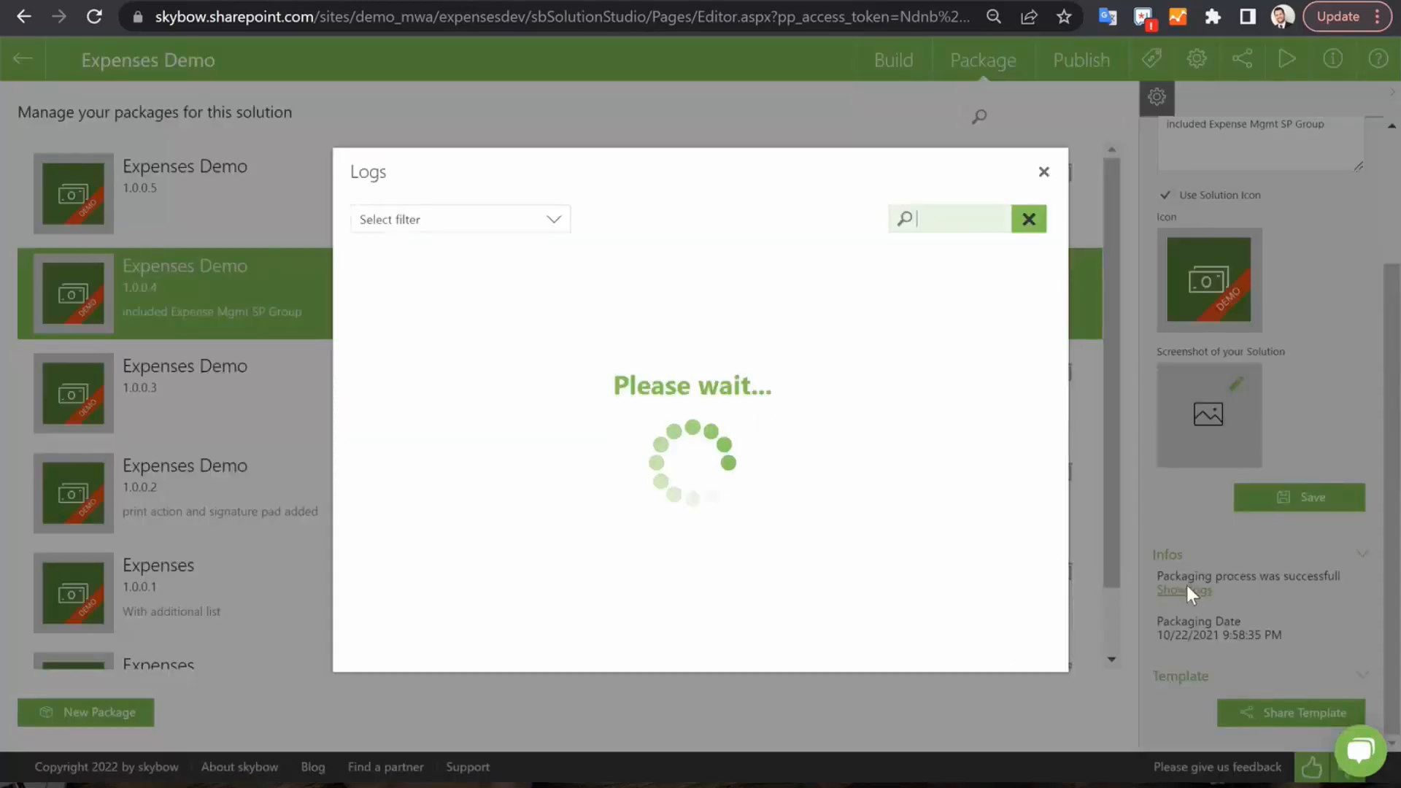
scroll(540, 430, down, 15)
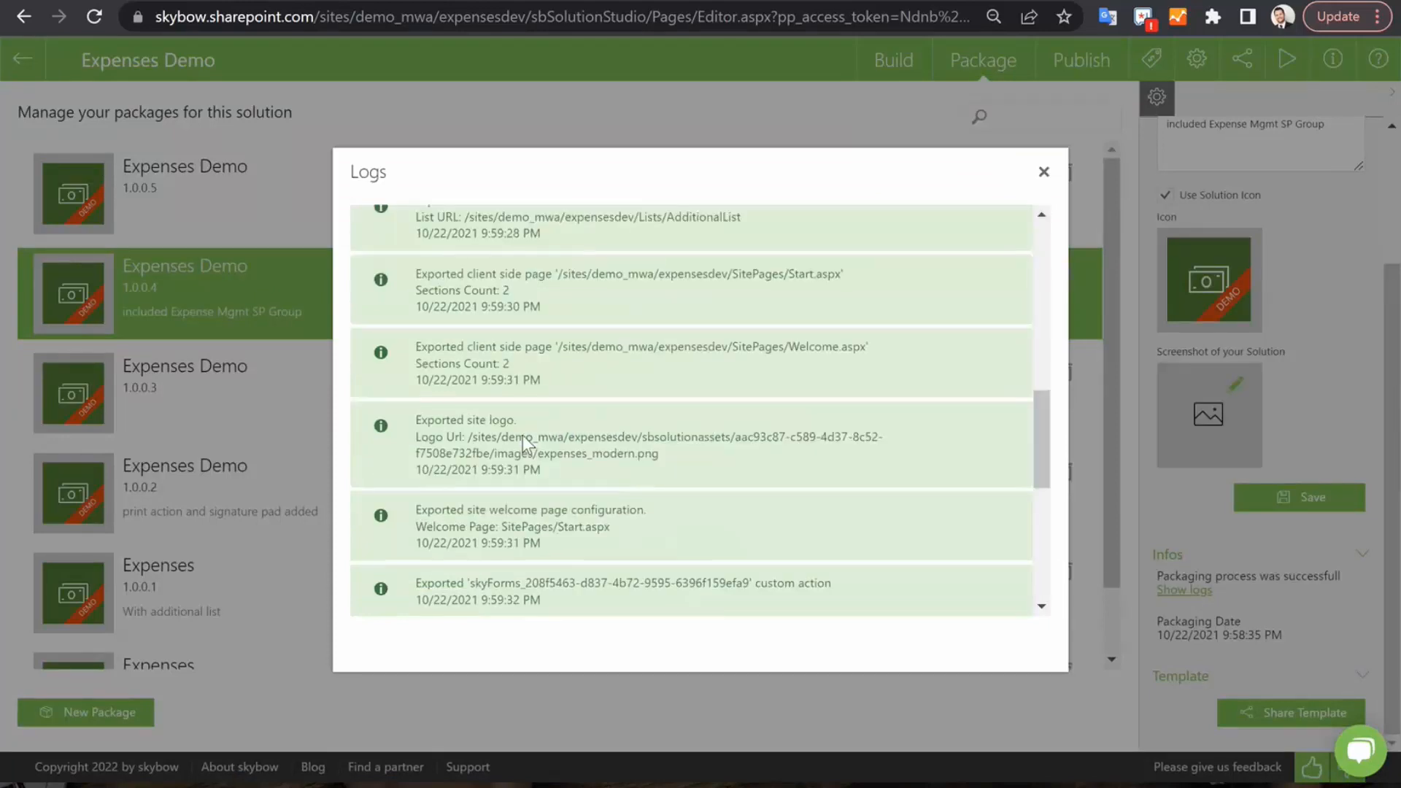
scroll(526, 438, up, 15)
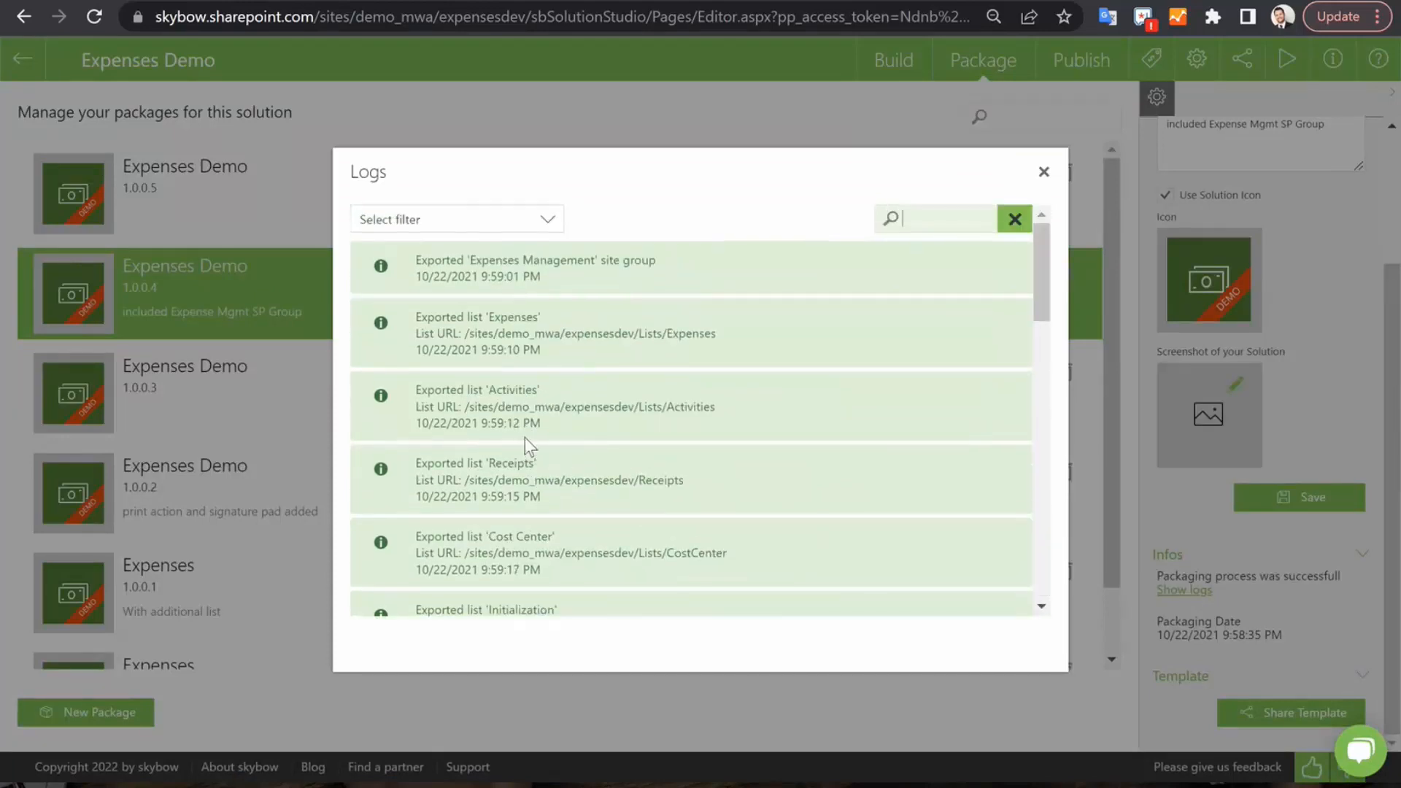
click(490, 220)
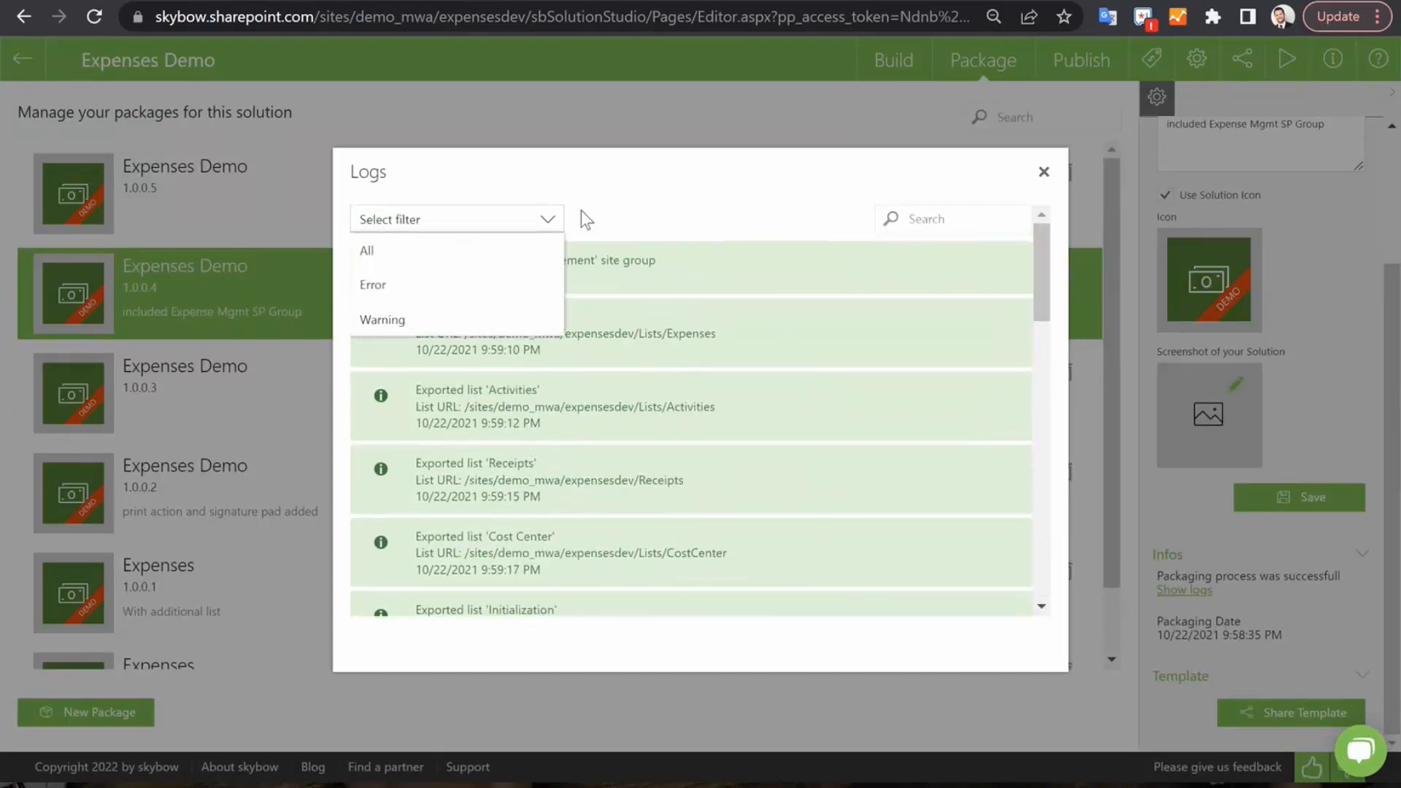
click(715, 214)
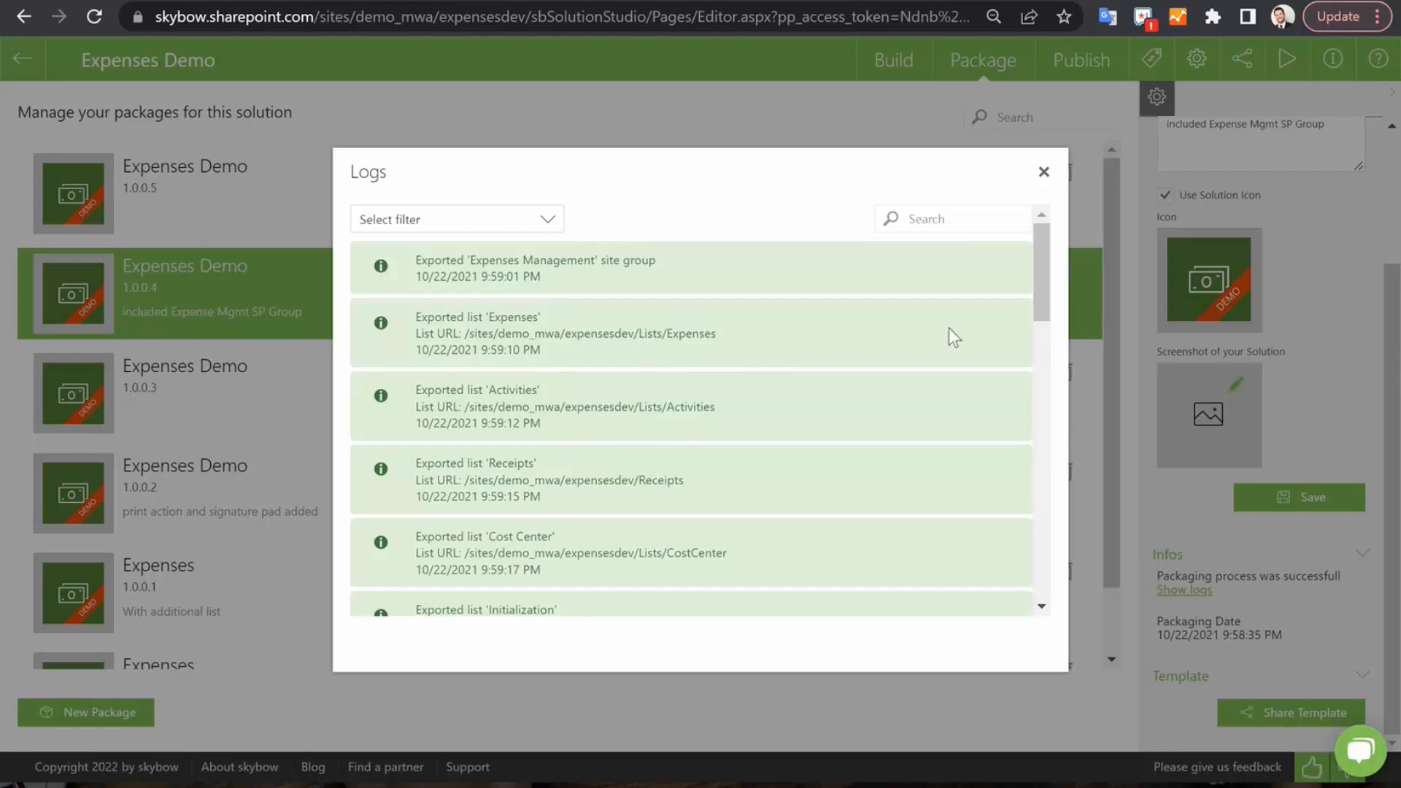
click(1045, 176)
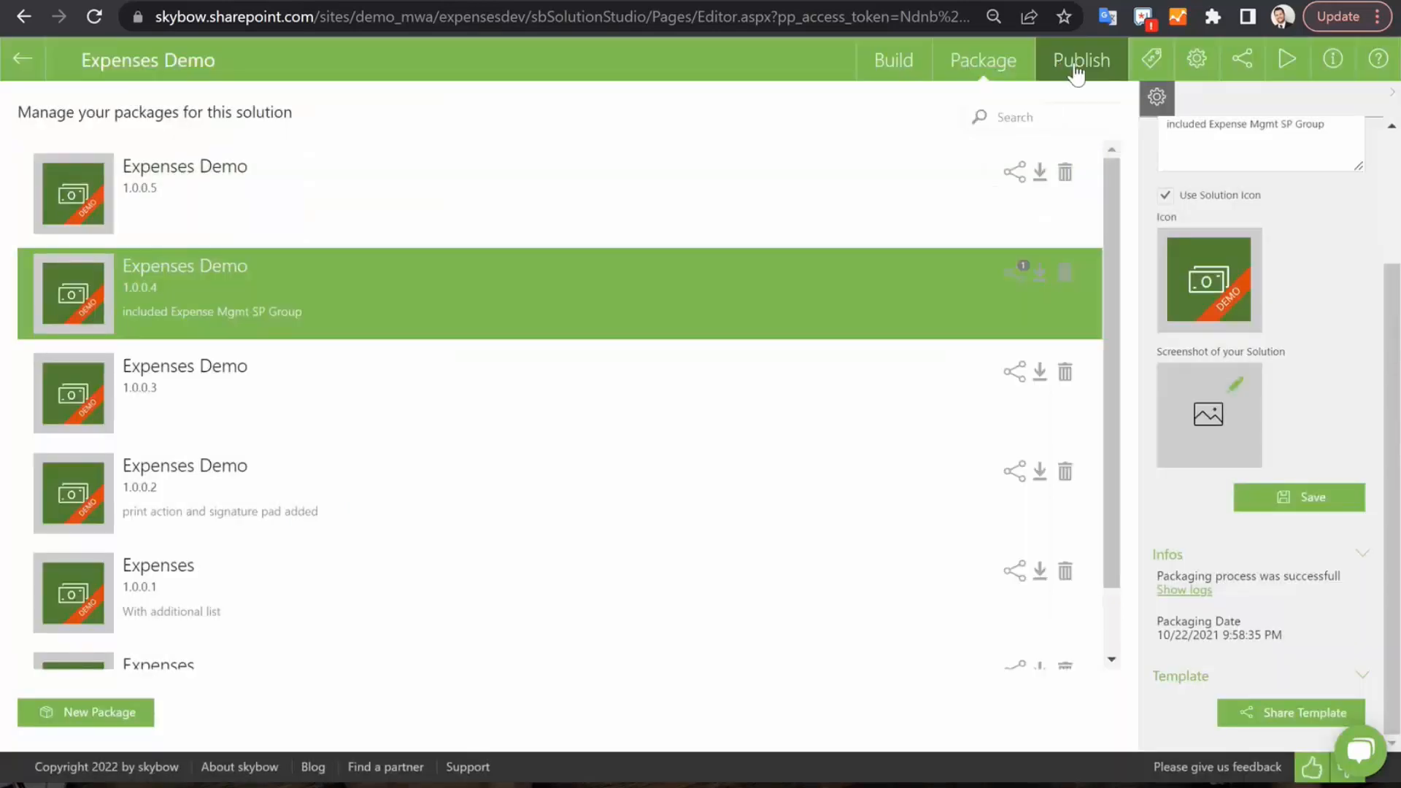
Return to the site deployments and compare the version histories of Expenses - Production and Expenses - Integration Testing
click(1080, 66)
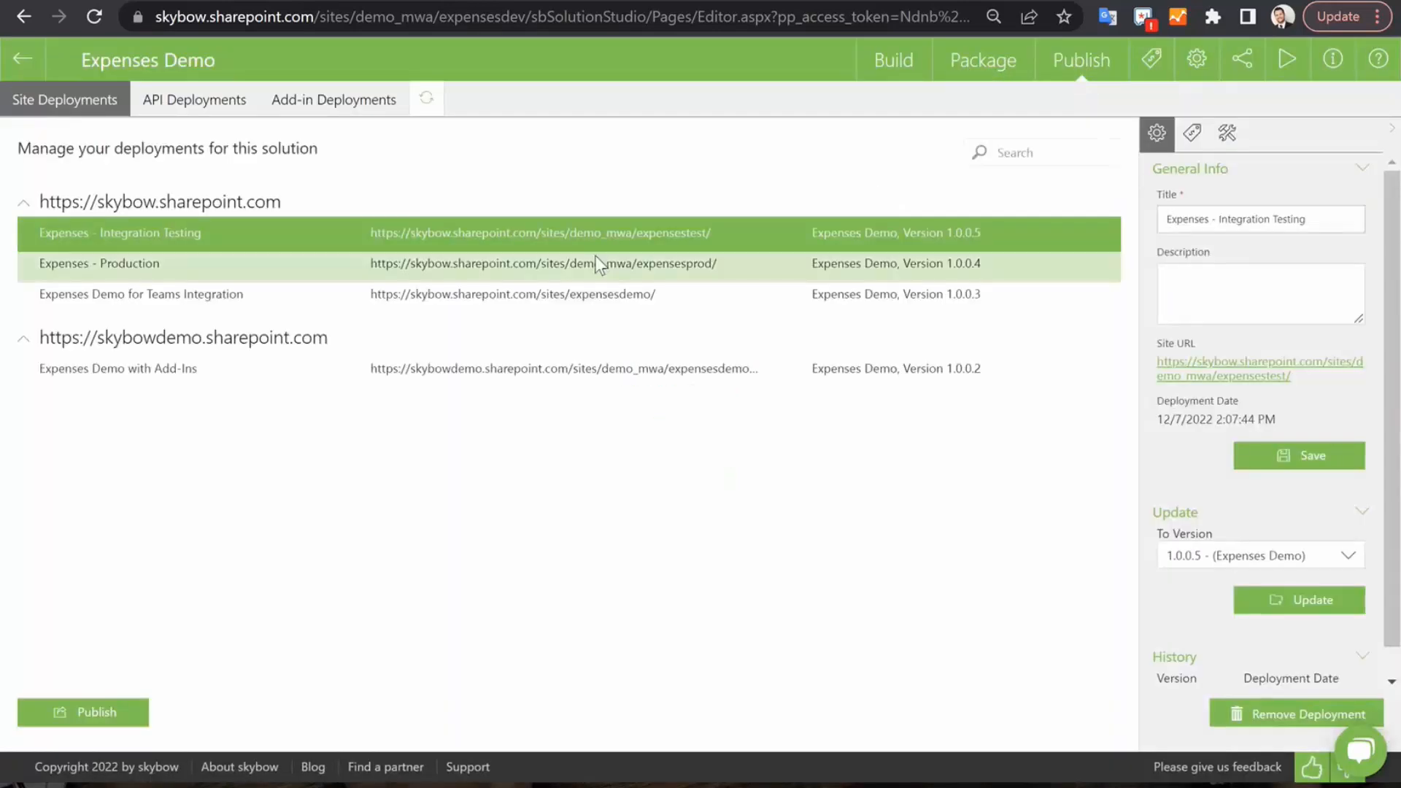
click(536, 260)
scroll(1227, 535, down, 1)
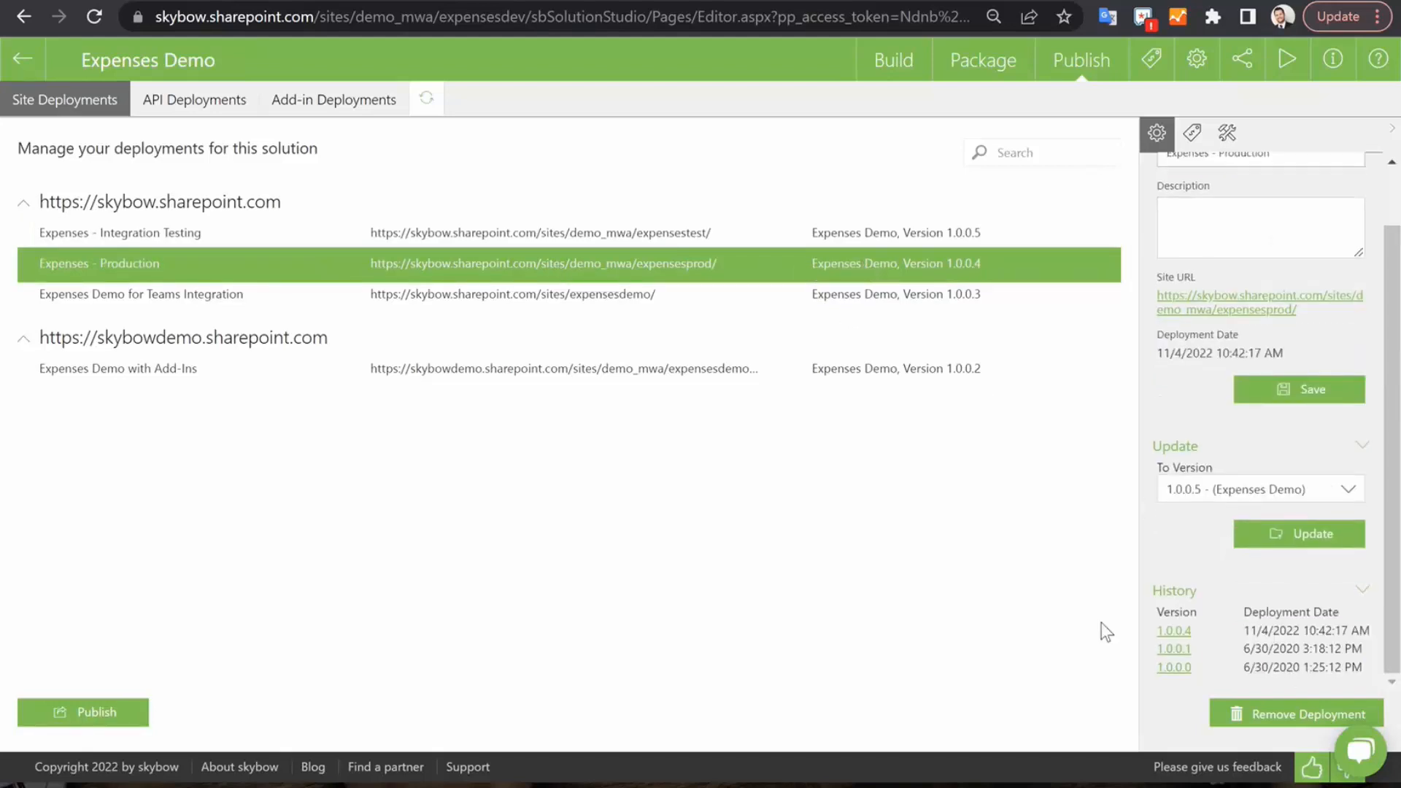
click(915, 233)
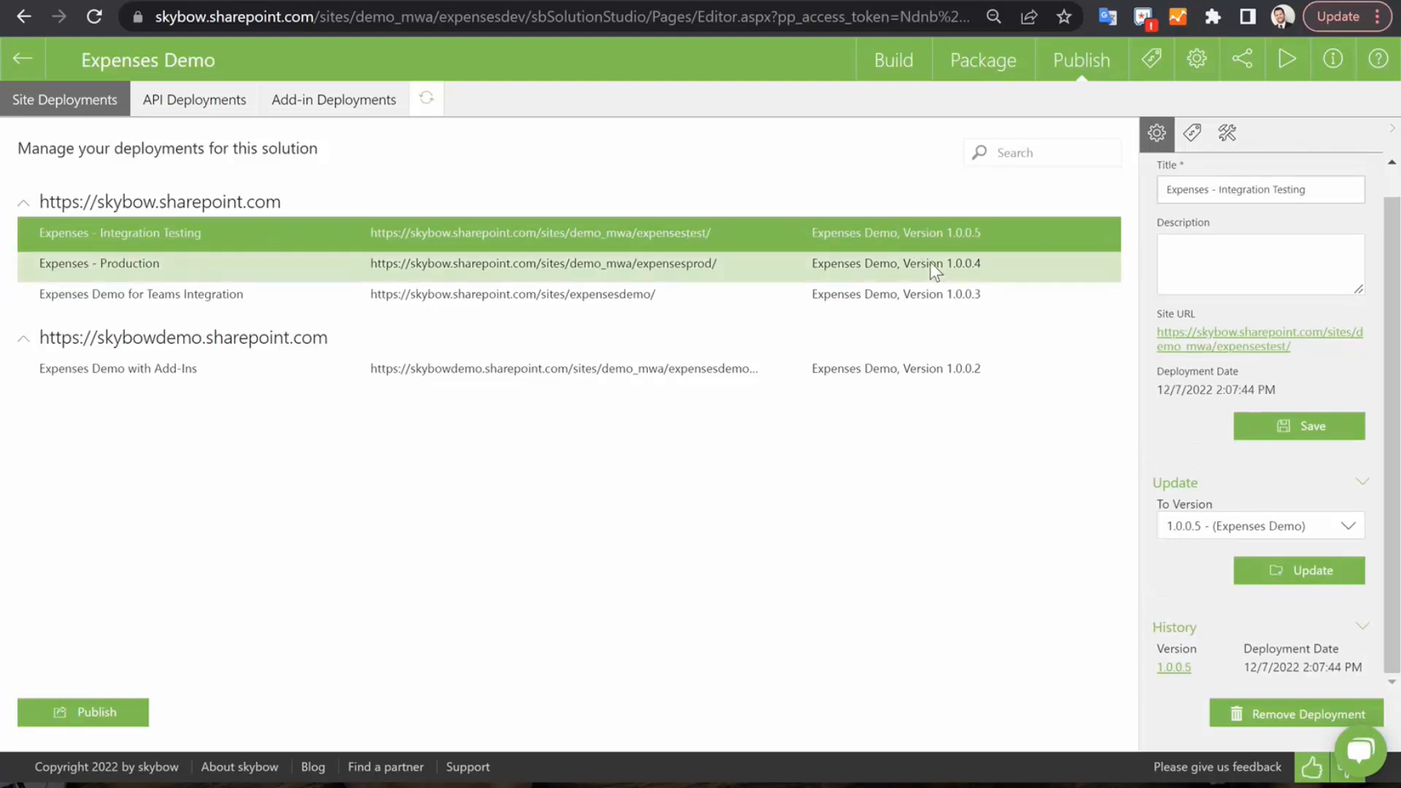
click(934, 272)
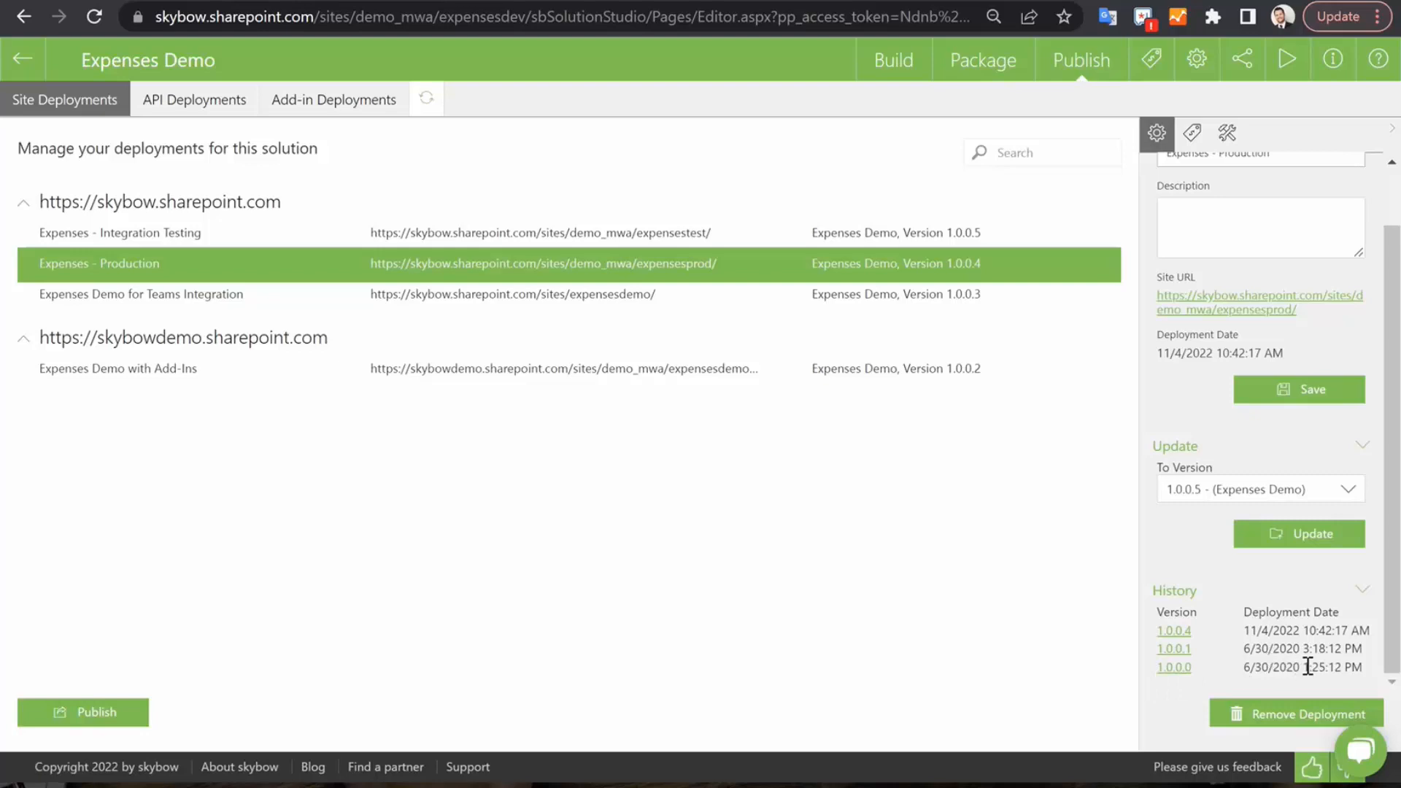
drag(1301, 666, 1260, 670)
Look through the deployment logs of version 1.0.0.0 of Expenses - Production and close them
click(1177, 669)
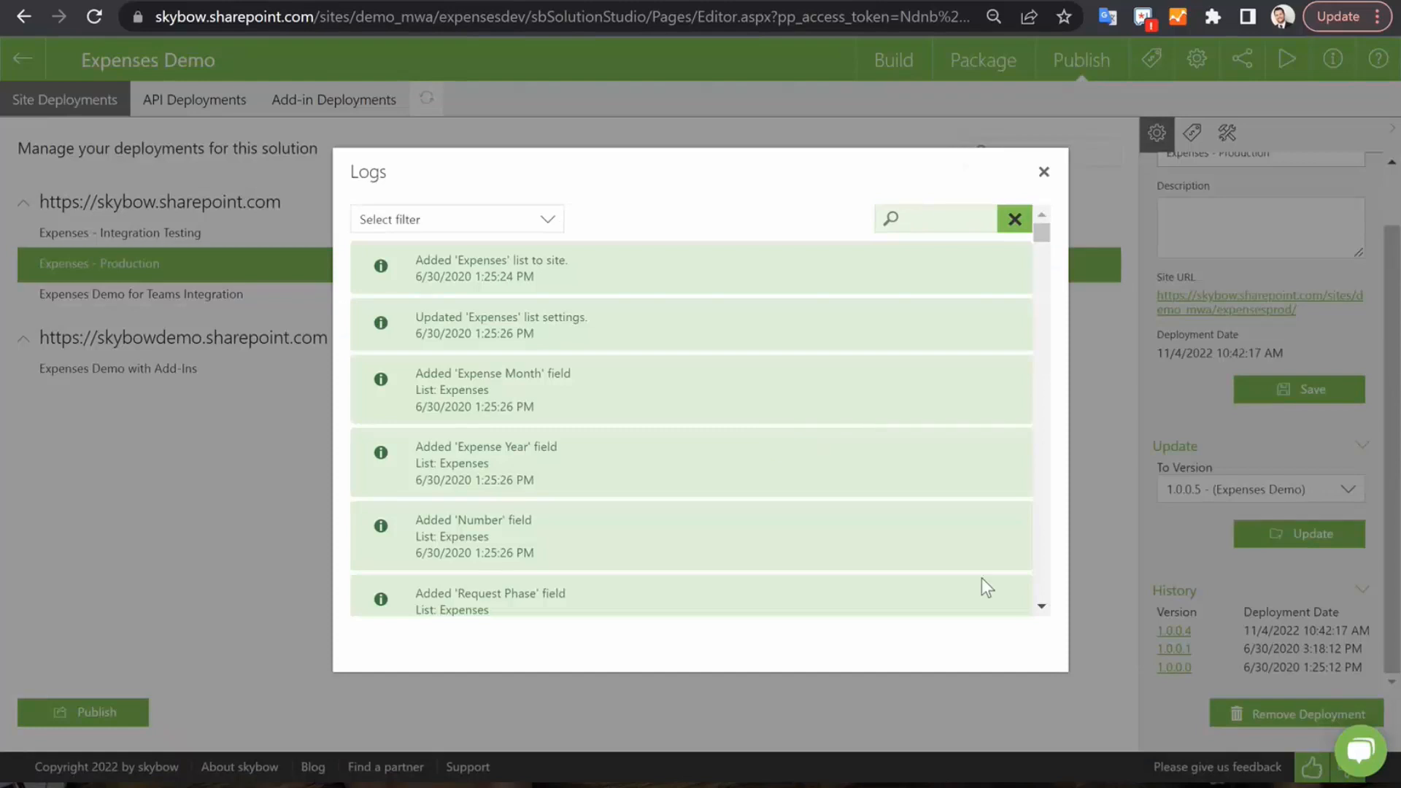
scroll(574, 379, down, 15)
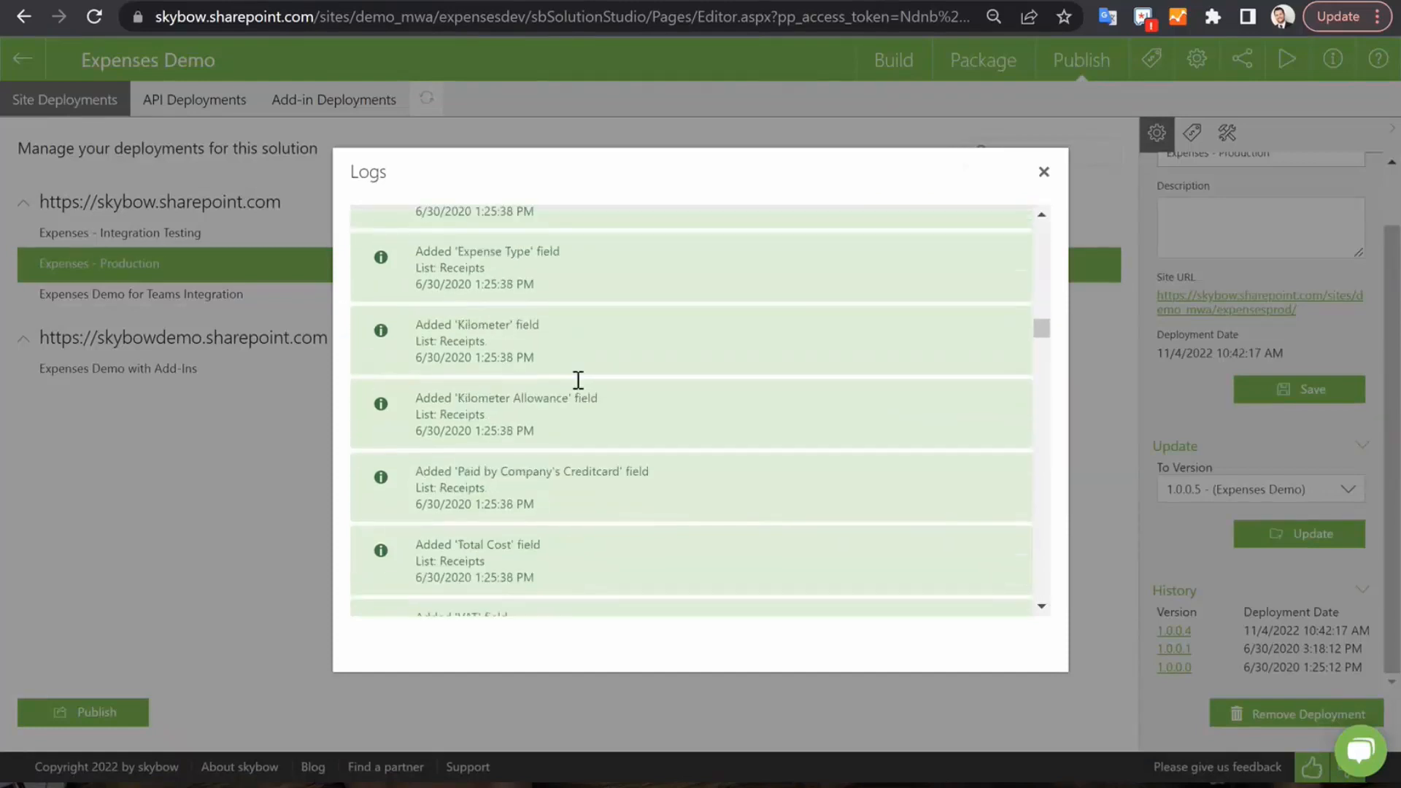
scroll(577, 380, down, 10)
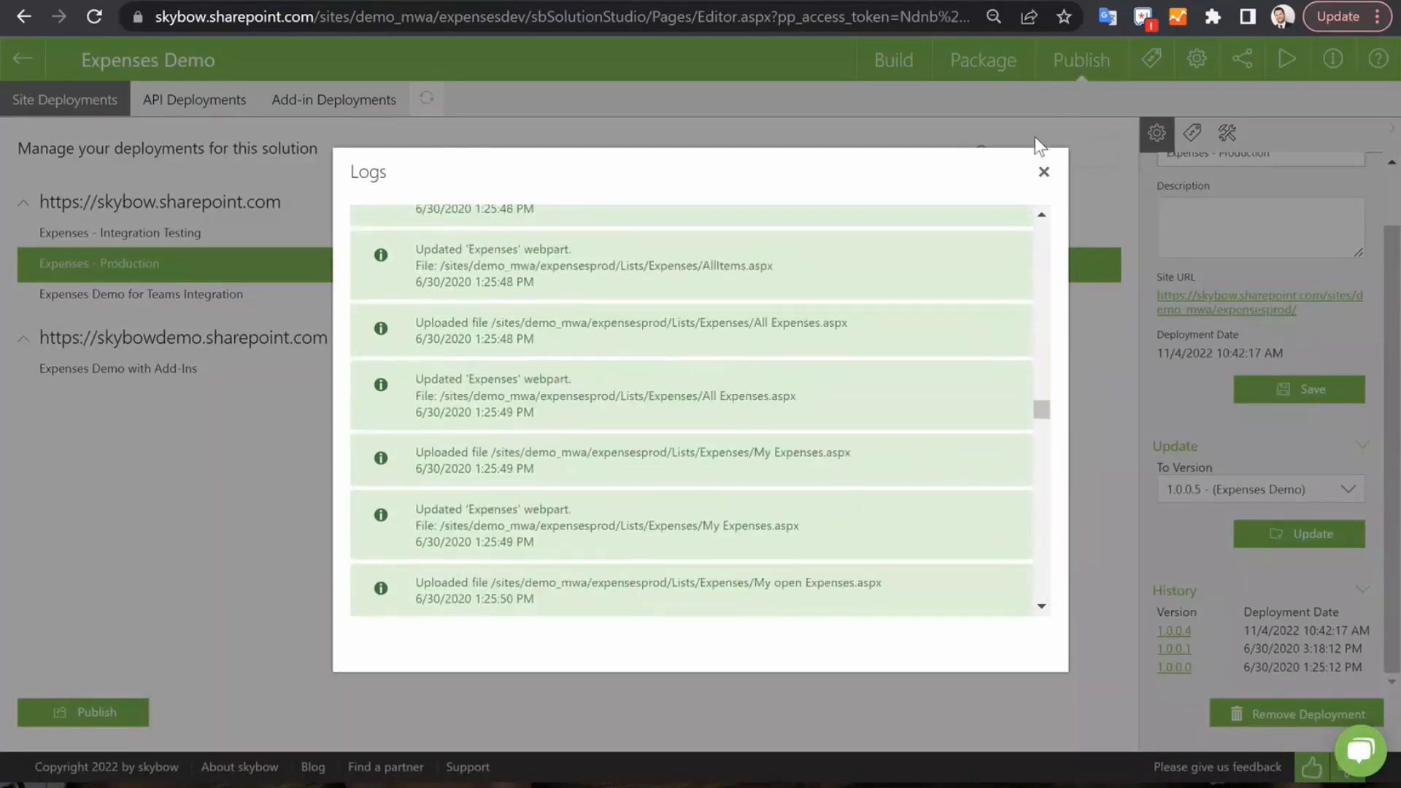
click(1044, 175)
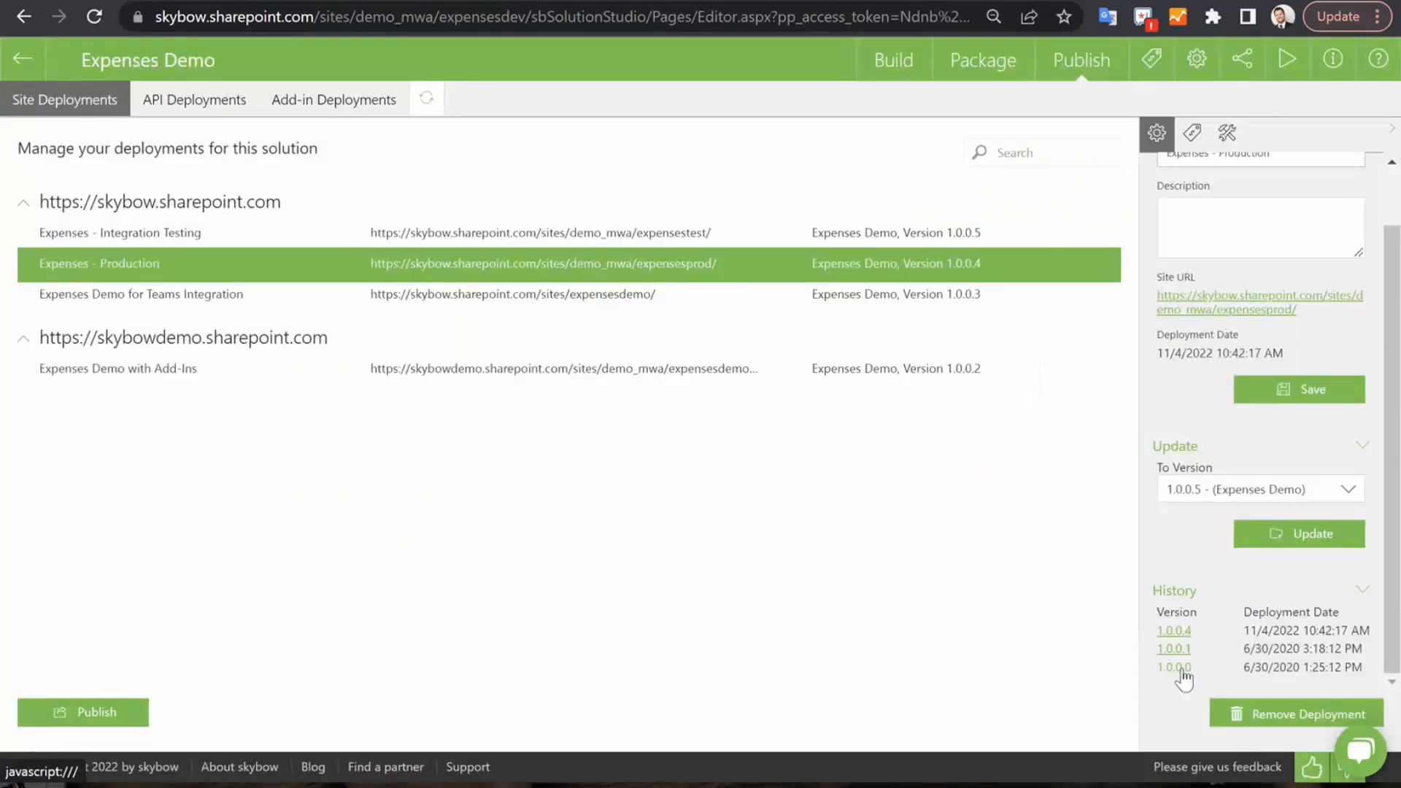
drag(1193, 667, 1153, 670)
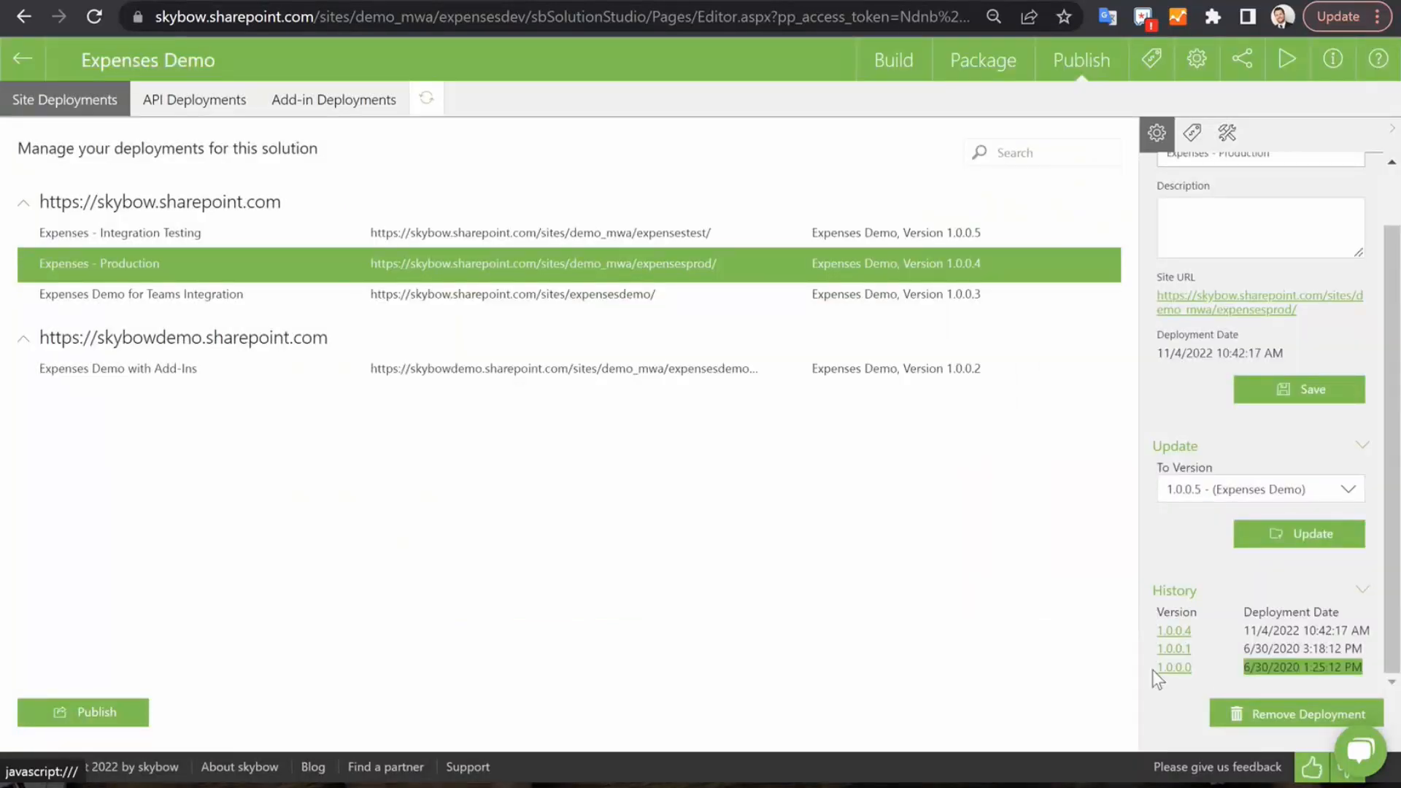
click(1182, 684)
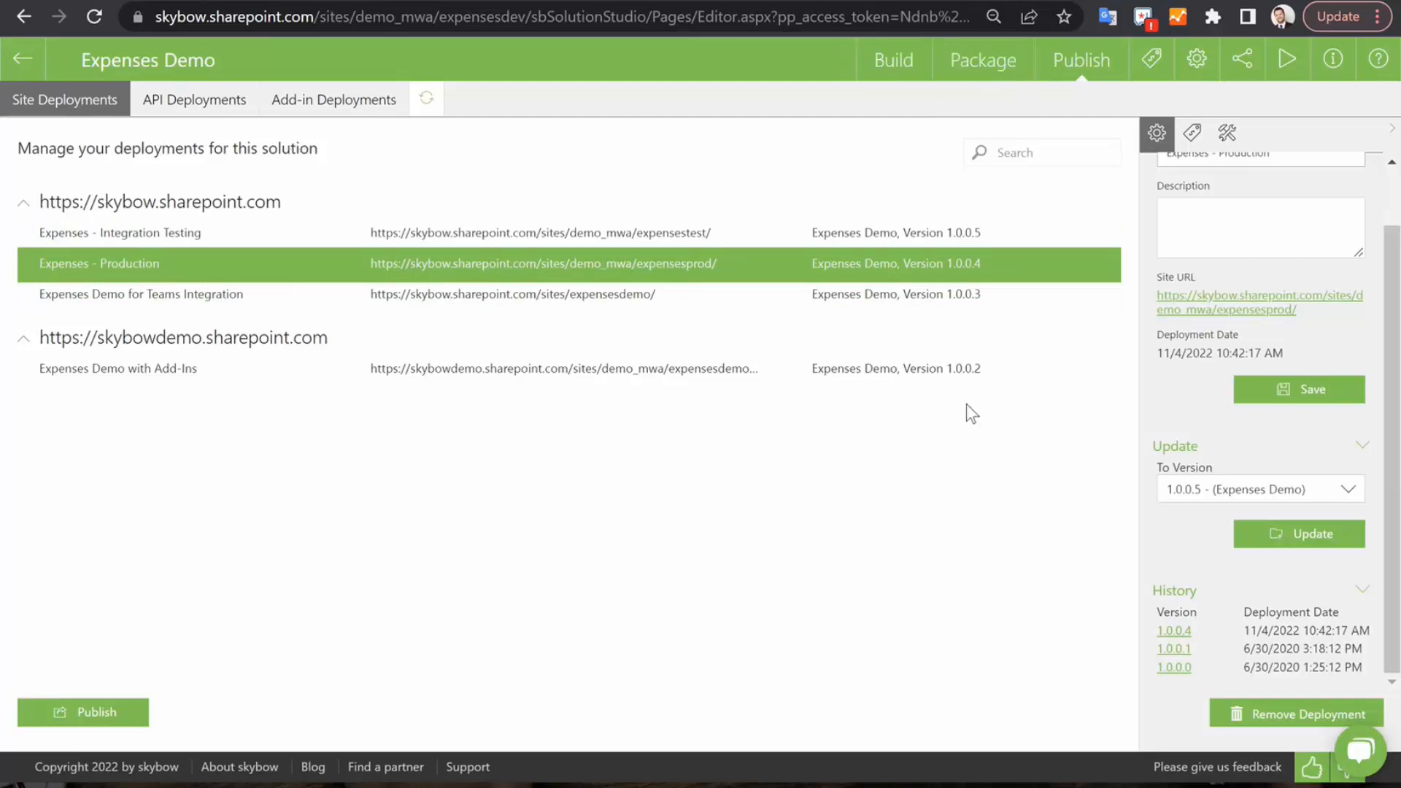
Return to the solution elements and expand the Expenses dossier to review its forms and views
click(896, 60)
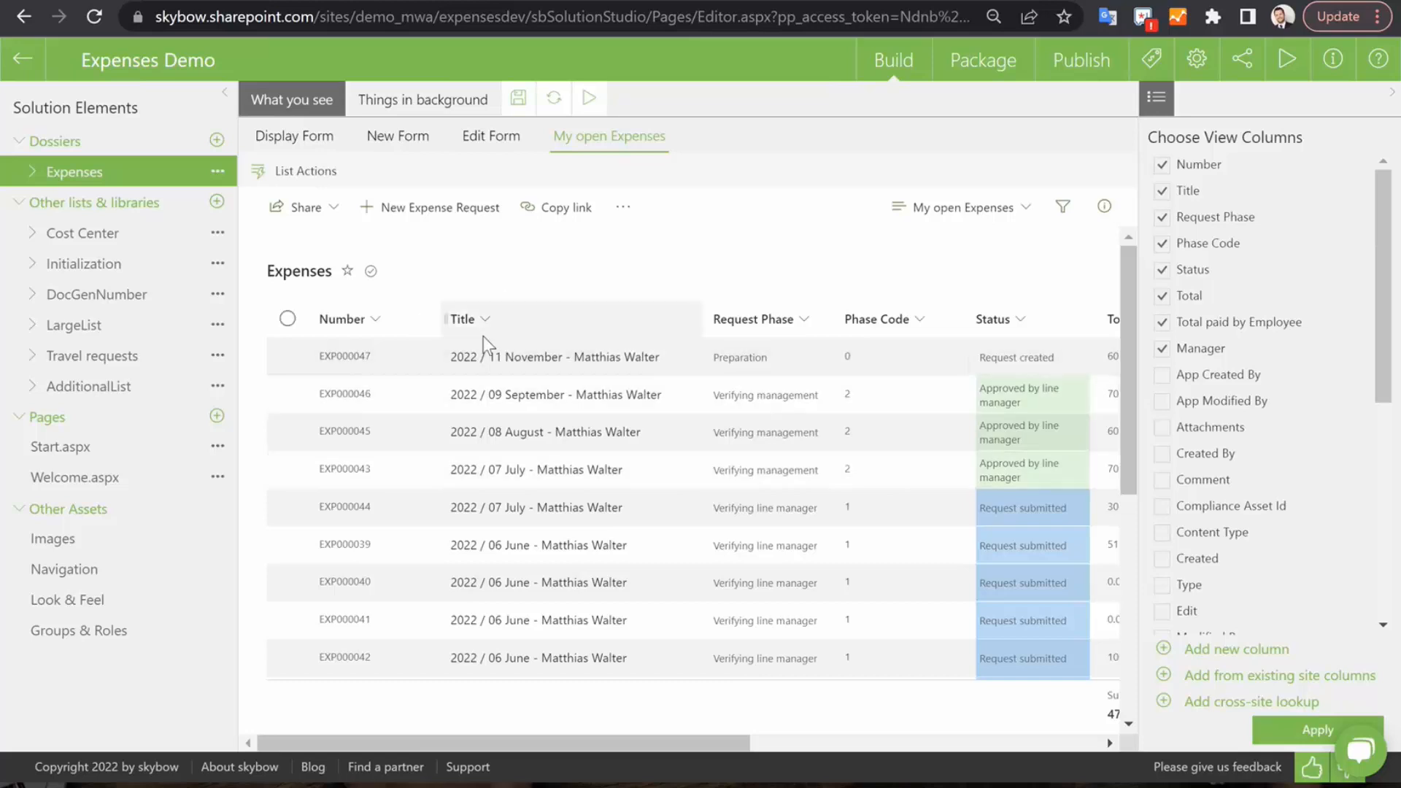
click(32, 173)
click(58, 202)
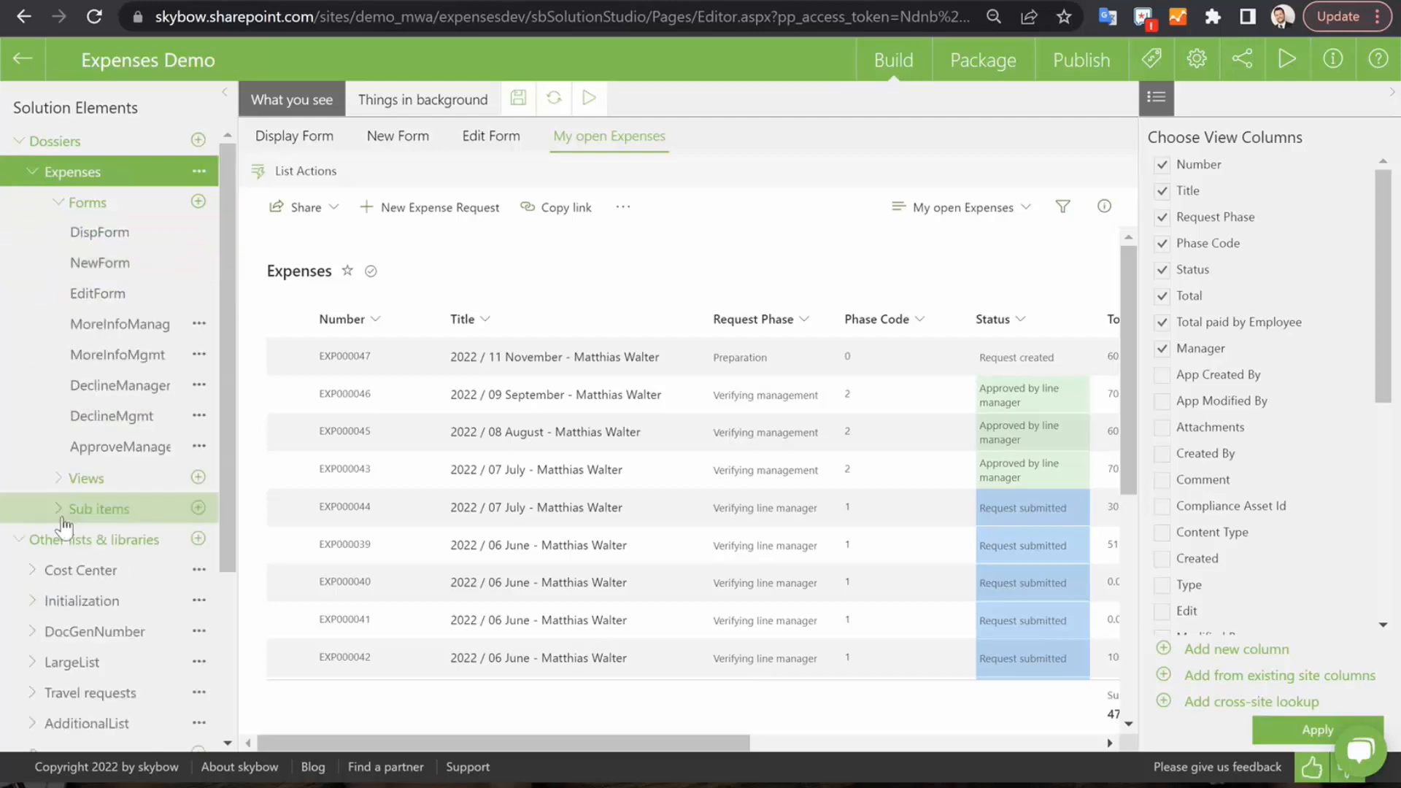
click(64, 476)
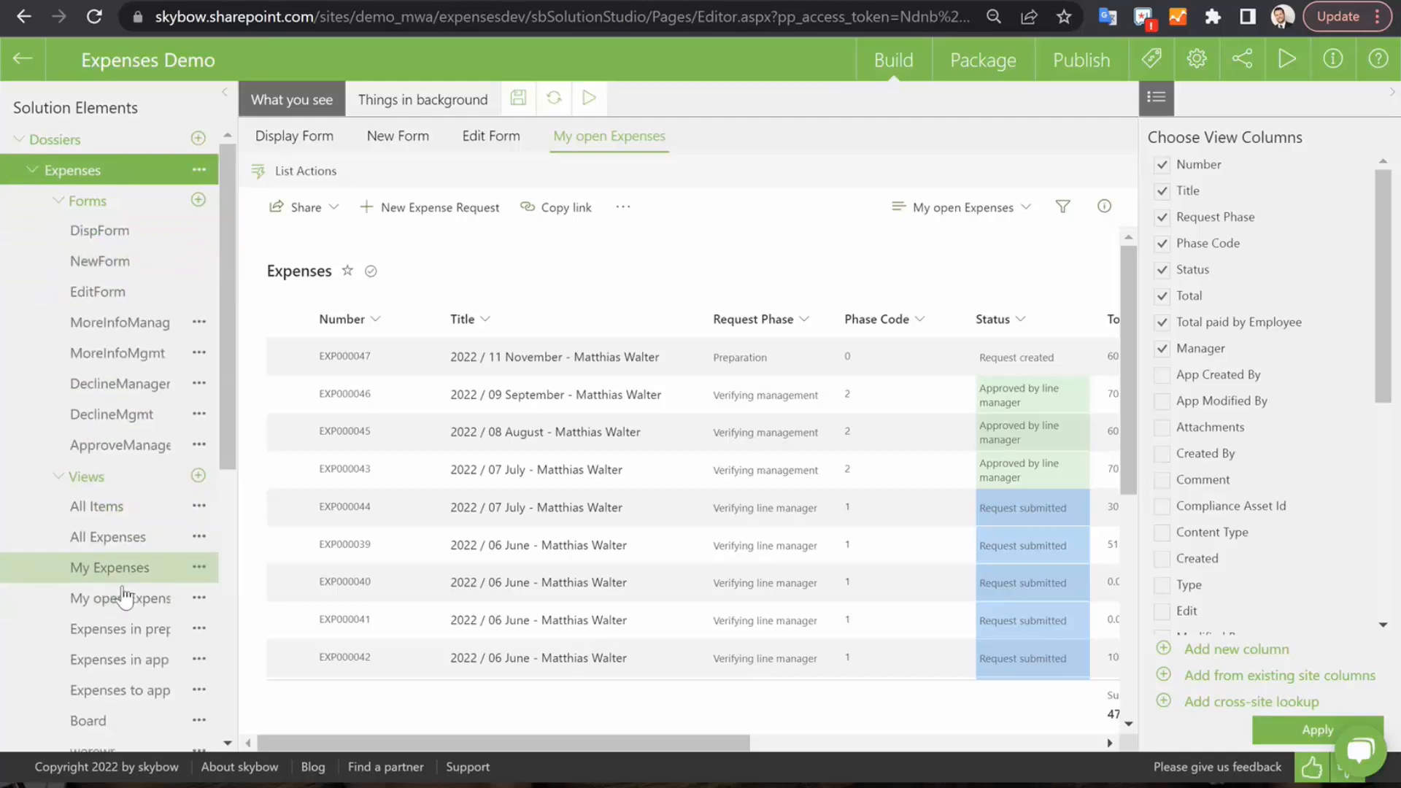
scroll(129, 585, down, 5)
scroll(125, 587, up, 5)
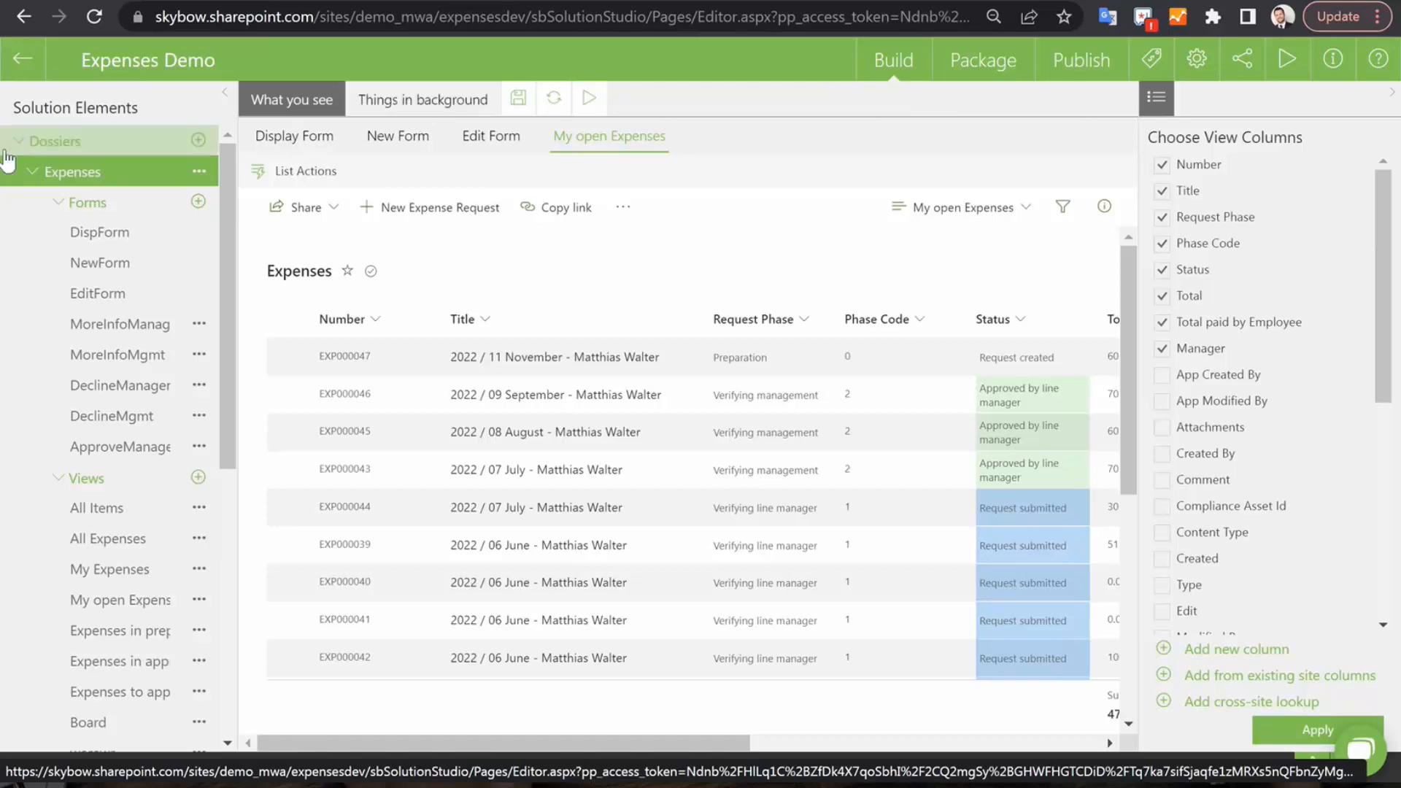
Examine the Expenses dossier's package and publish options, trying out the settings for including all list items and unique list permissions
click(419, 109)
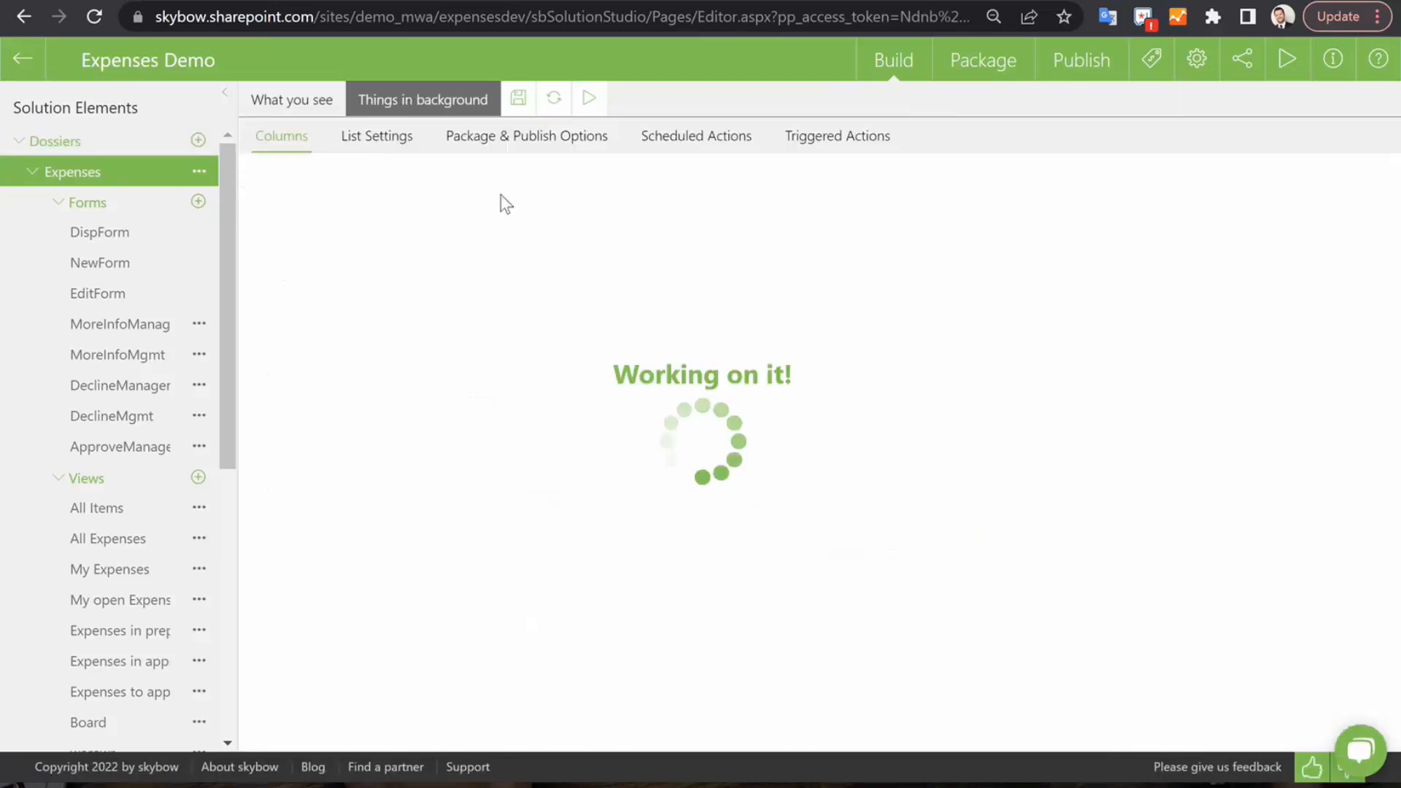
click(549, 139)
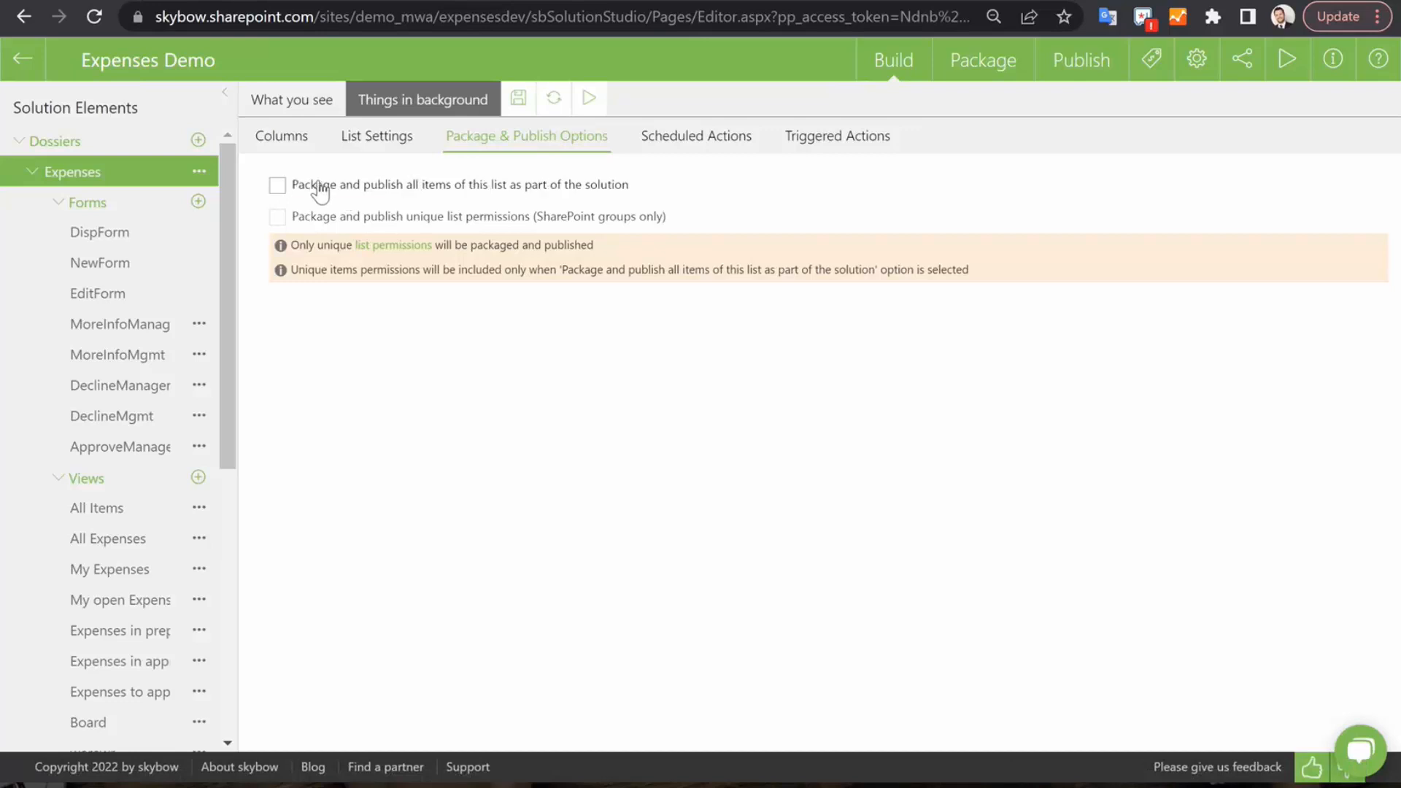
click(277, 186)
click(289, 221)
click(277, 218)
click(277, 184)
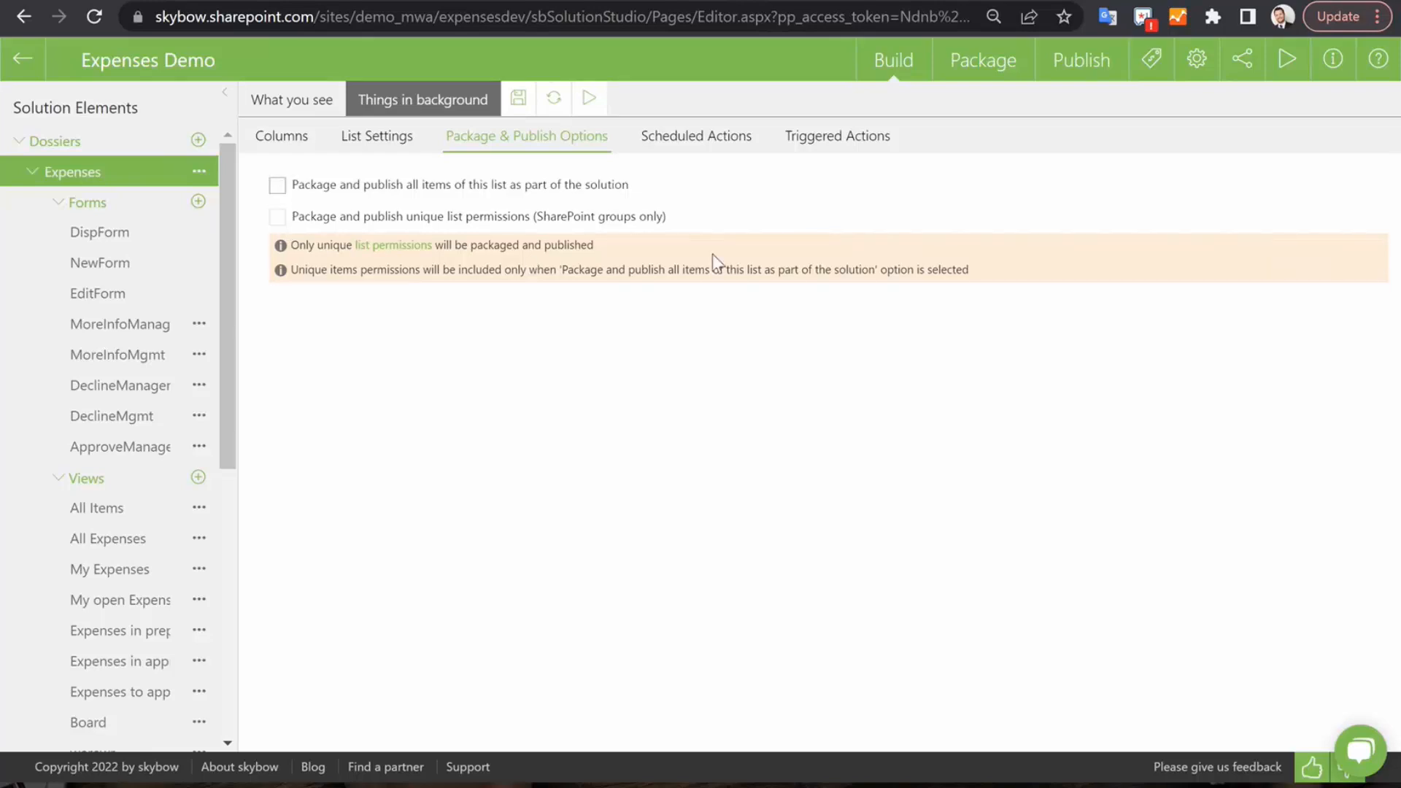